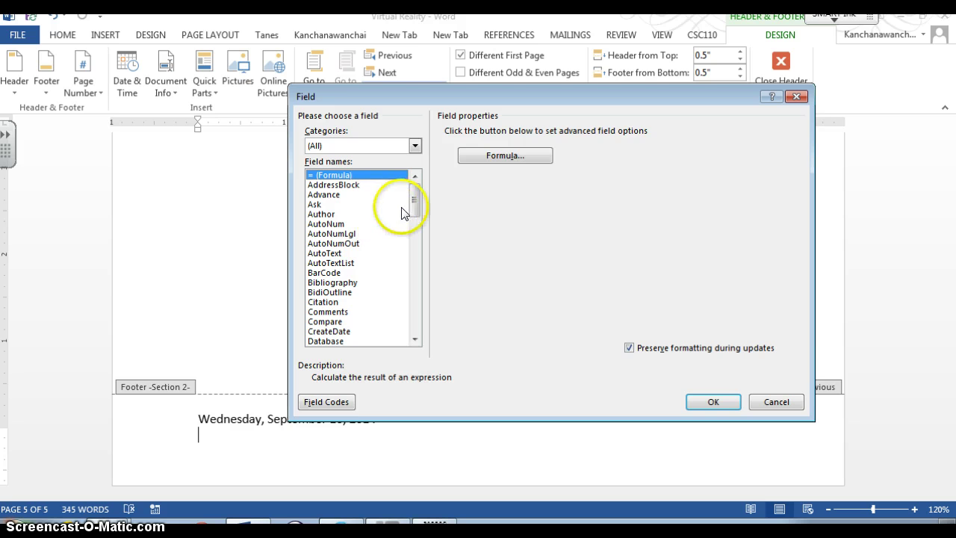
Step: Insert a FileName field, with the full path, into the section 2 footer
key("f")
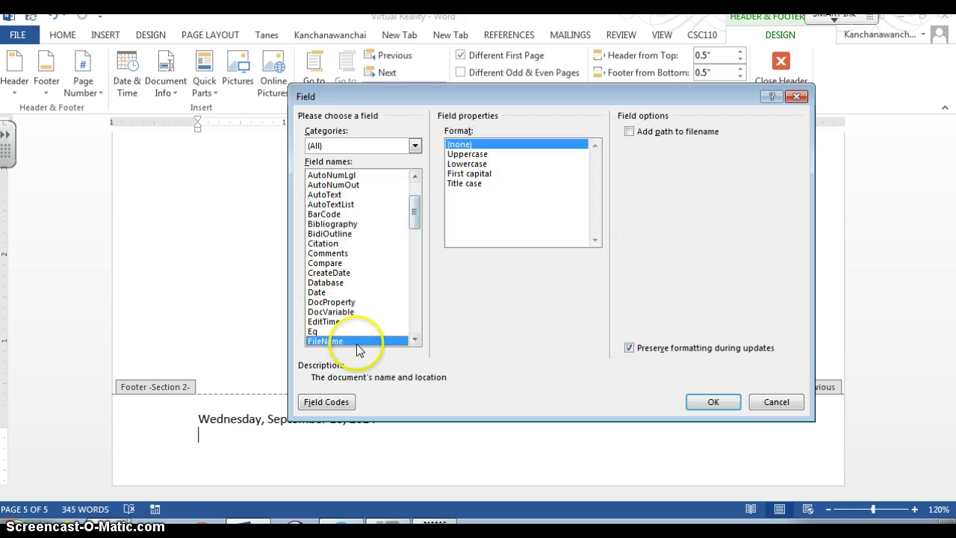
left_click(630, 133)
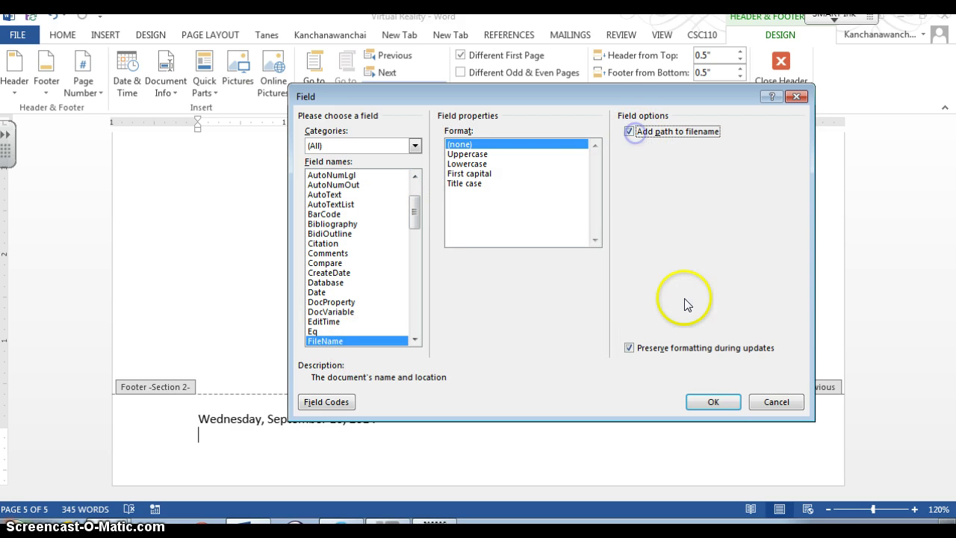
left_click(715, 400)
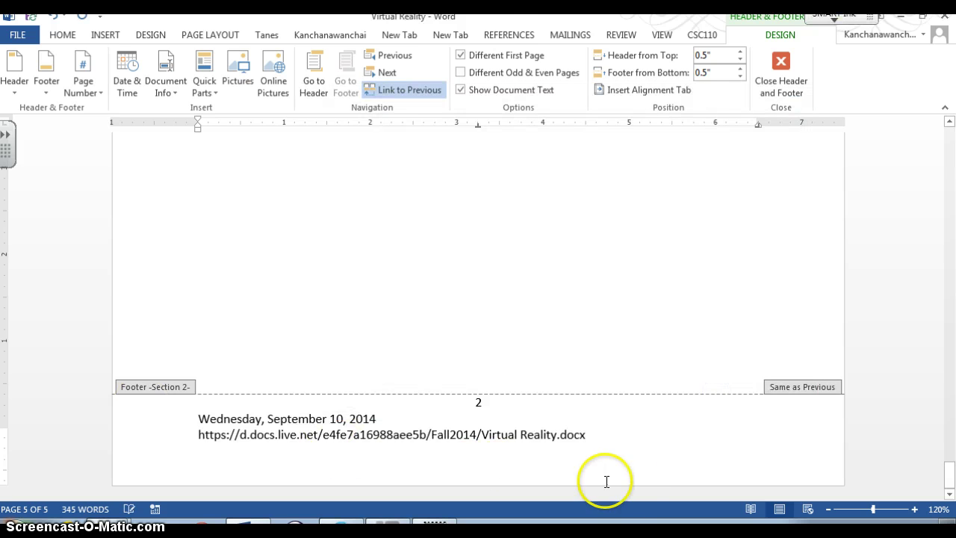
Step: Leave footer editing and scroll through the pages to check the date-and-path footer
scroll(577, 304, "up", 5)
double_click(576, 305)
scroll(577, 306, "up", 10)
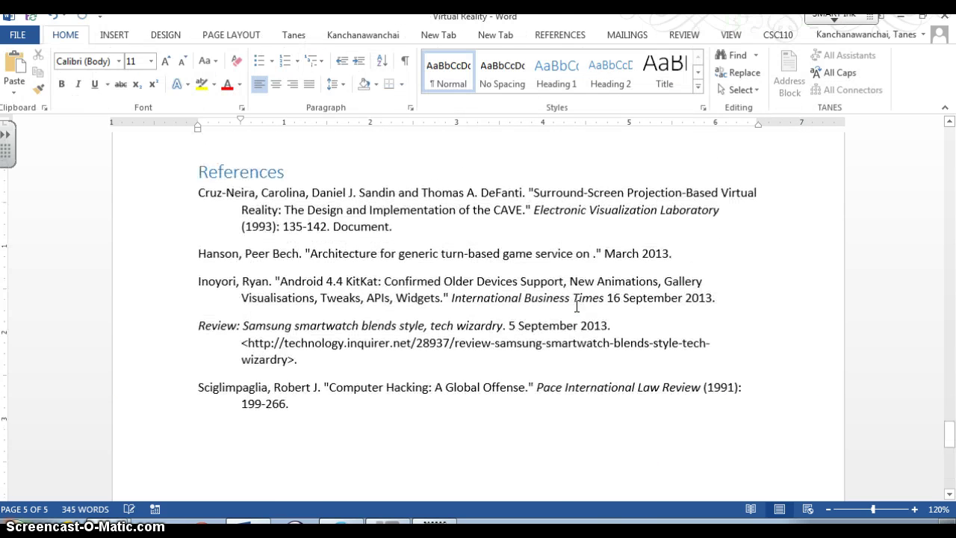
scroll(576, 305, "up", 15)
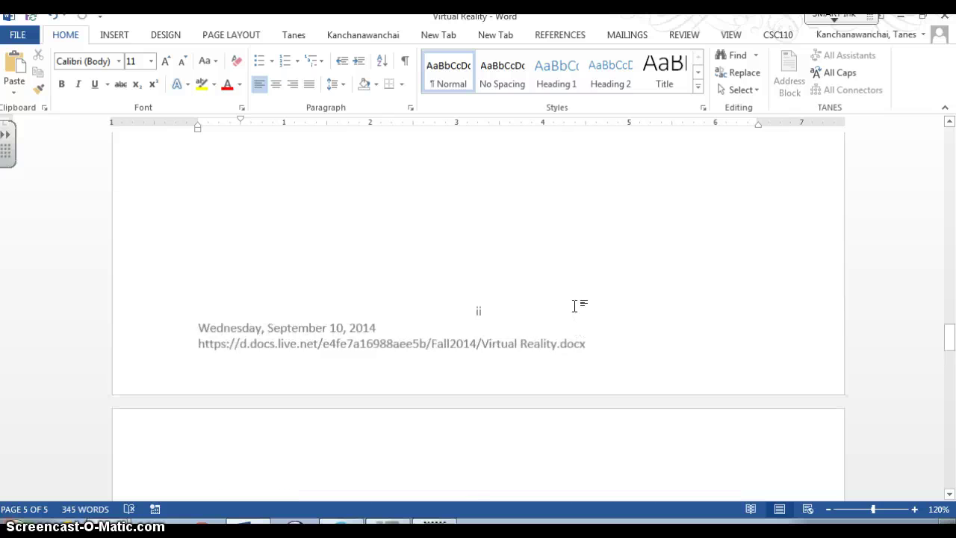
scroll(574, 306, "up", 8)
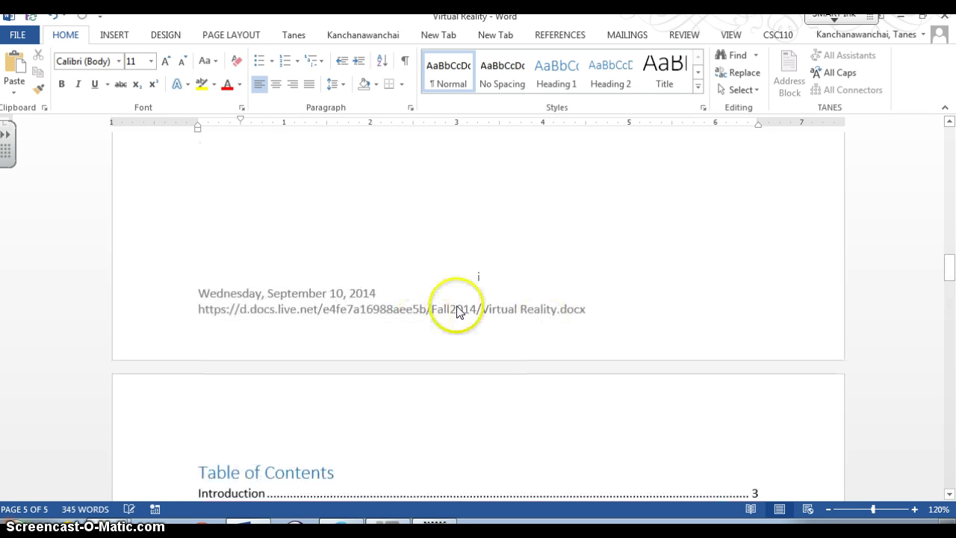
scroll(375, 295, "up", 5)
scroll(374, 296, "up", 12)
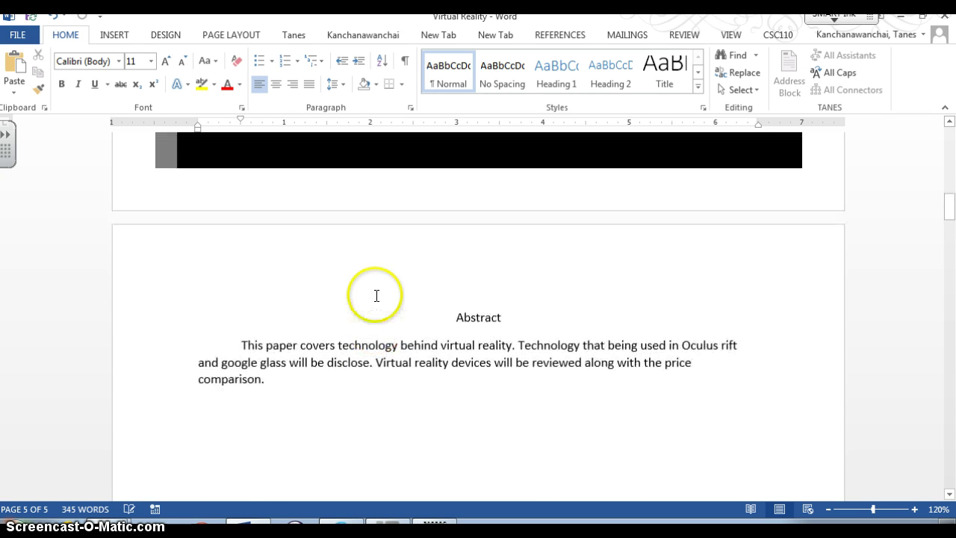
scroll(377, 302, "down", 3)
scroll(377, 302, "down", 15)
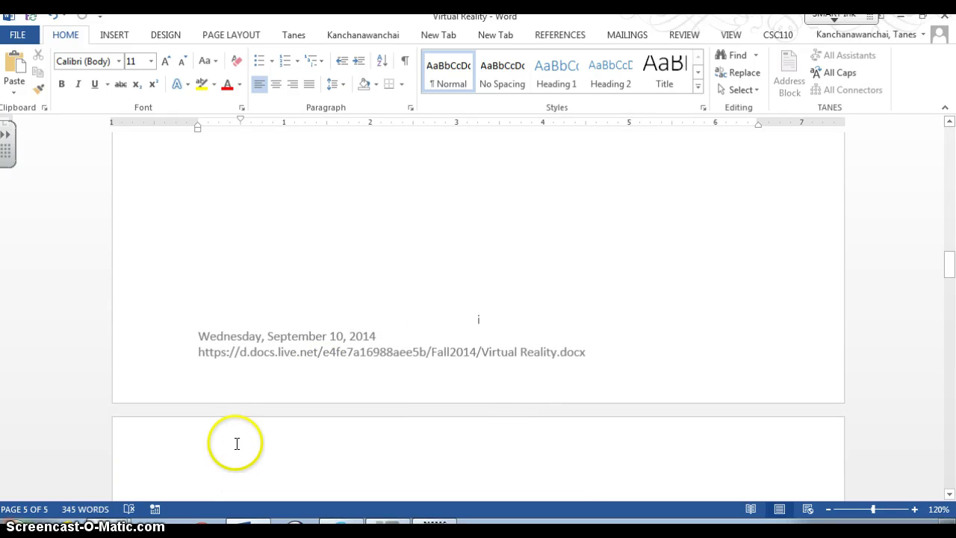
scroll(488, 236, "up", 10)
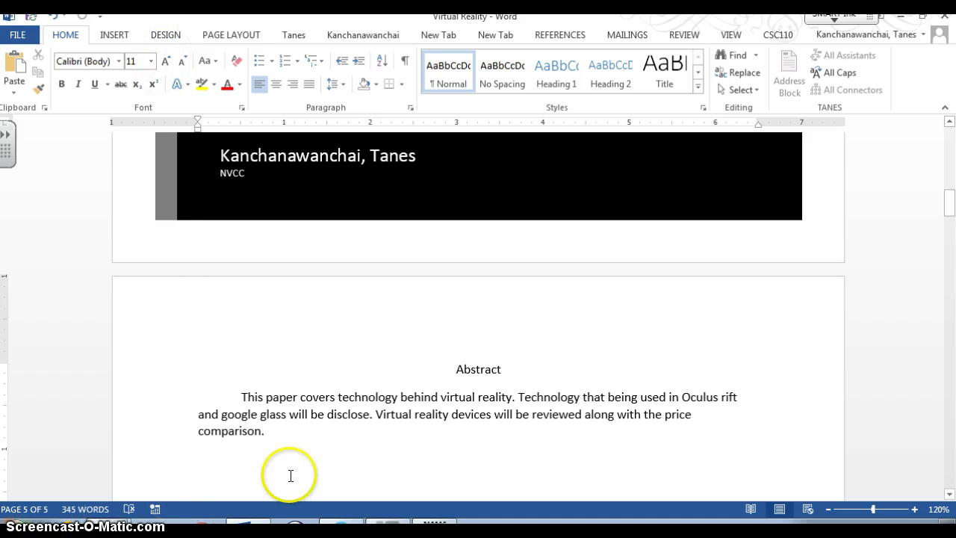
left_click(115, 35)
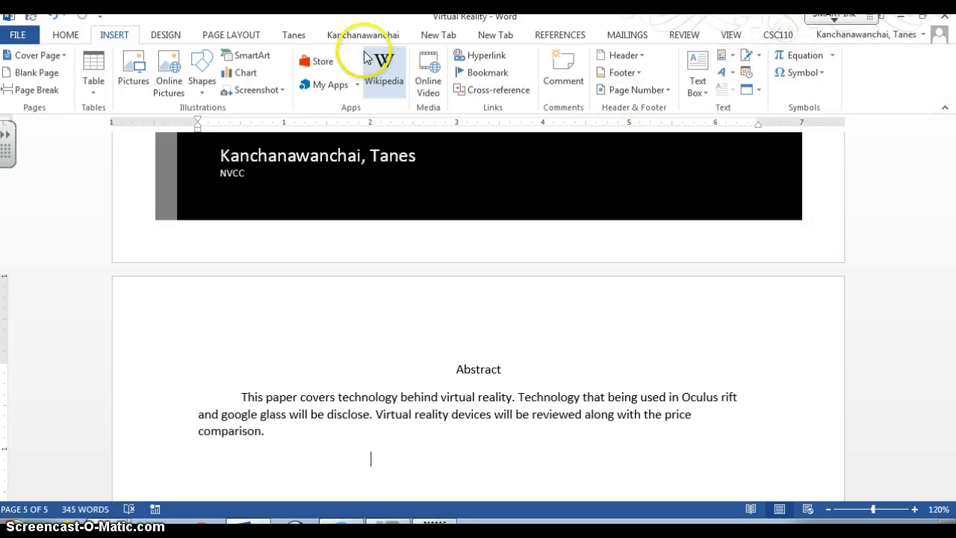
Step: Apply the CONFIDENTIAL 1 watermark preset from the Design tab and review the pages
left_click(157, 34)
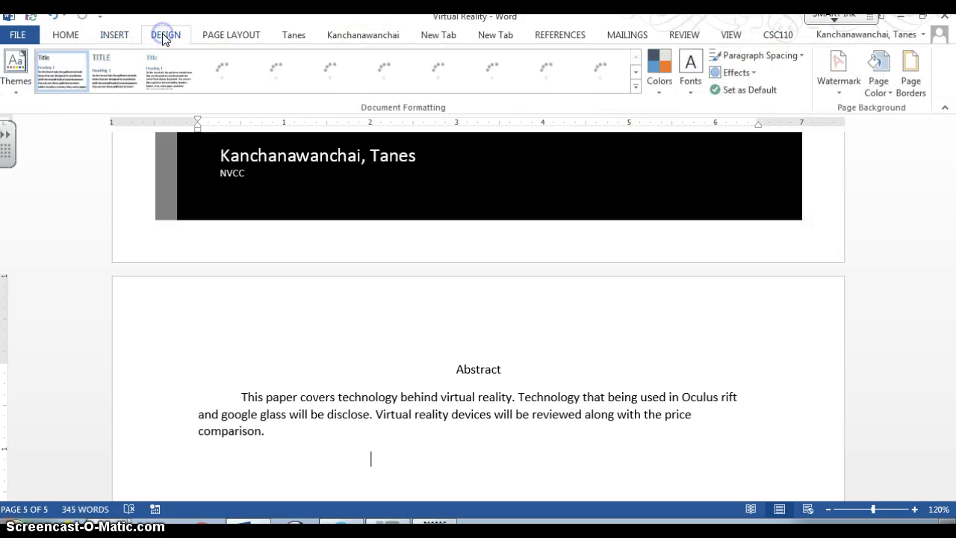
left_click(836, 92)
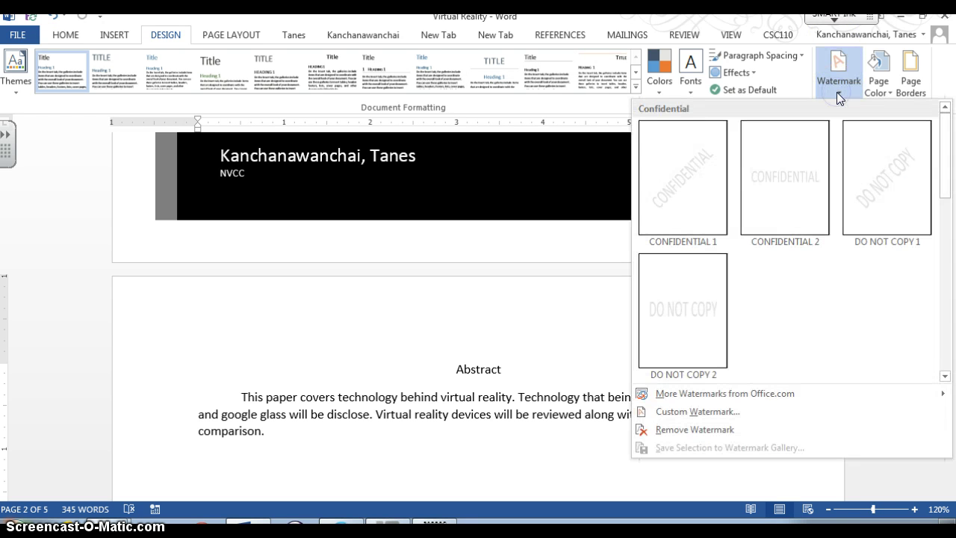
left_click(683, 202)
scroll(725, 283, "down", 6)
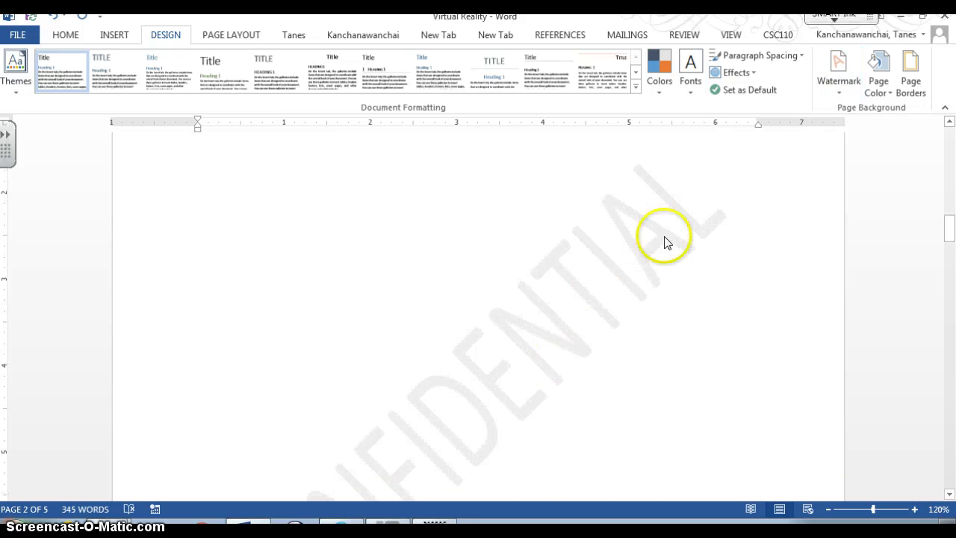
scroll(562, 289, "down", 5)
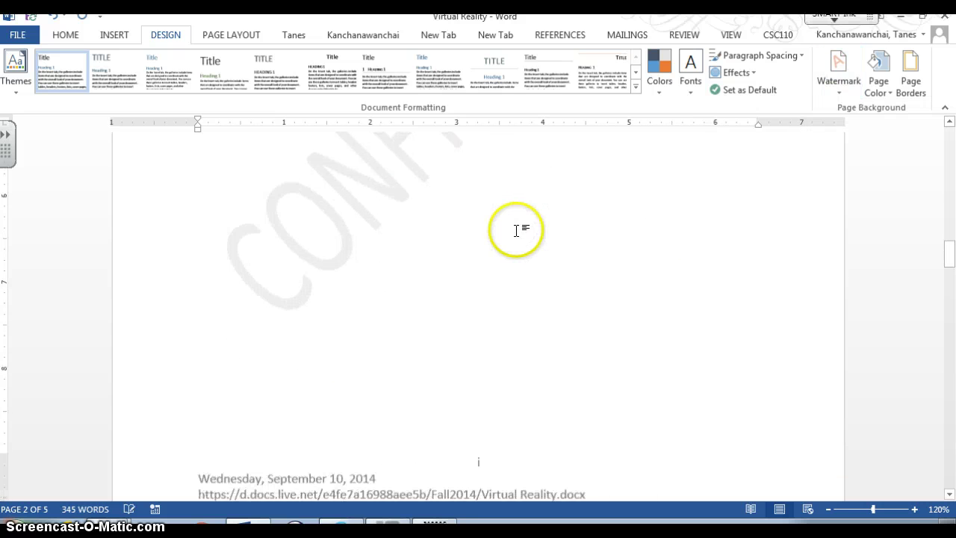
scroll(516, 231, "up", 3)
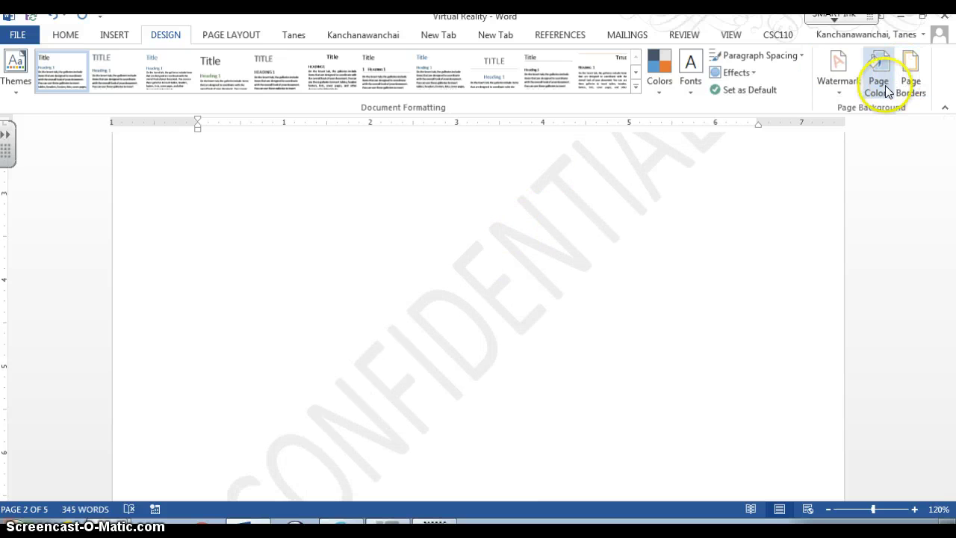
Step: Remove the CONFIDENTIAL watermark, then bring up the Custom Watermark settings
left_click(850, 92)
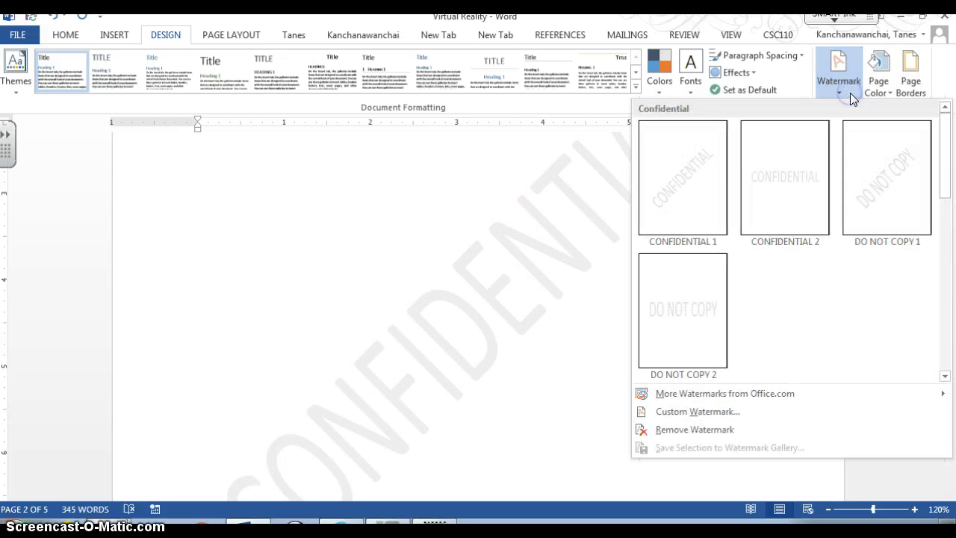
left_click(695, 430)
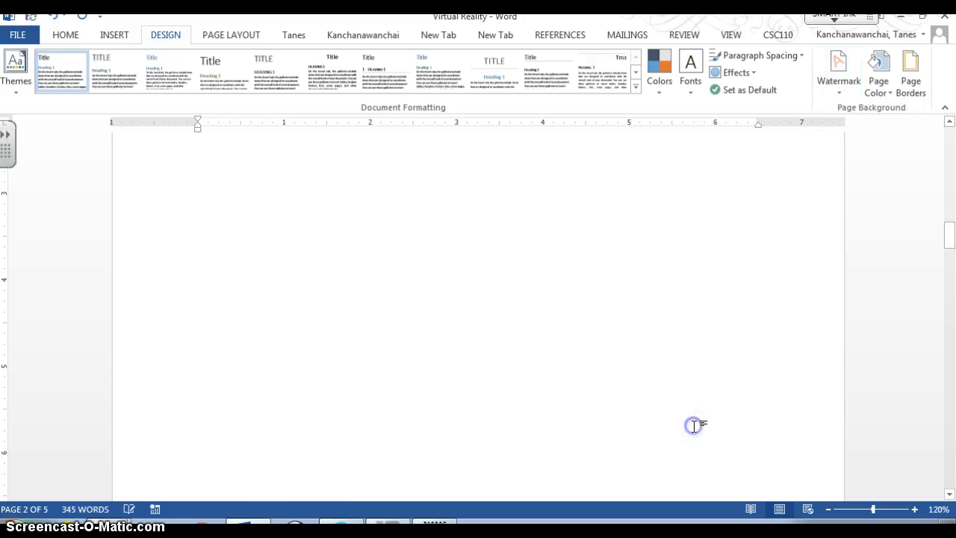
left_click(835, 78)
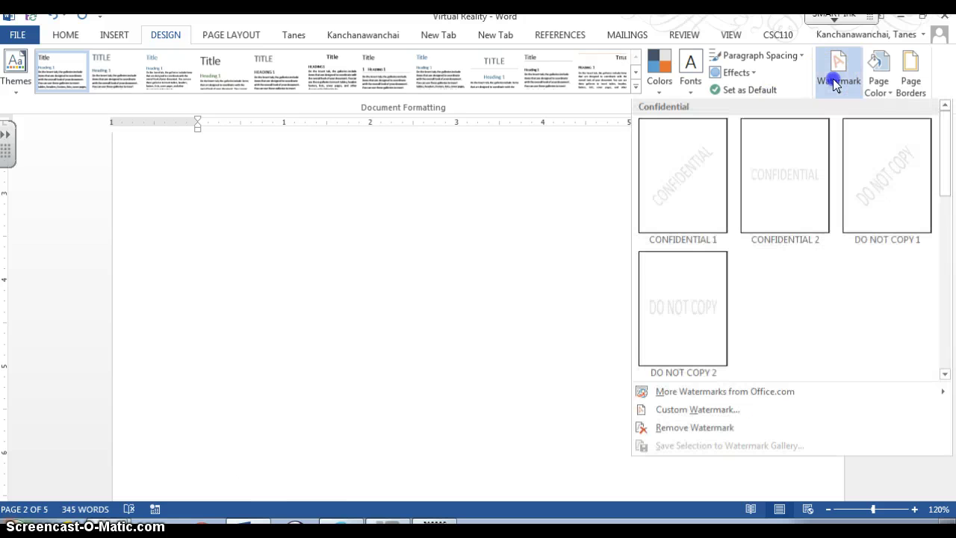
left_click(756, 415)
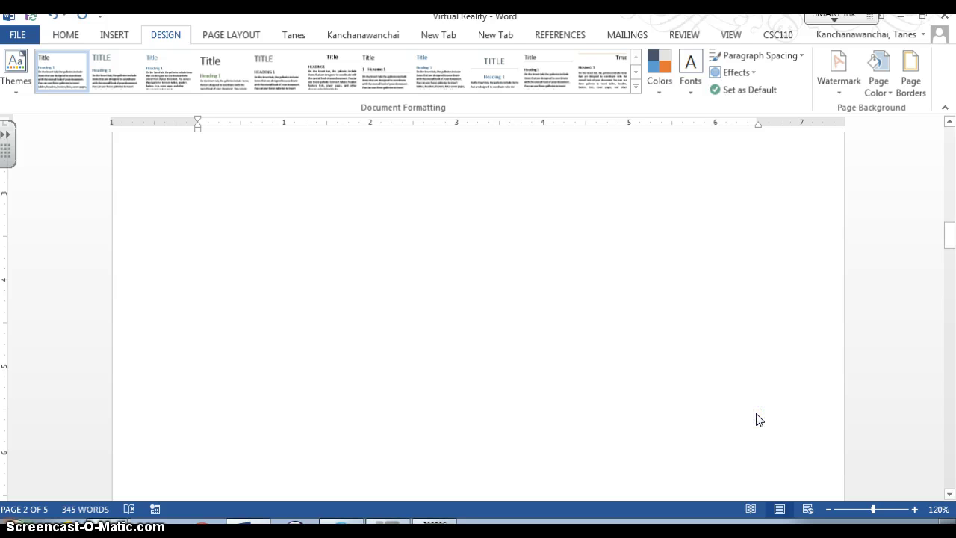
Step: Apply a diagonal, semitransparent text watermark reading CSC110 to the pages
left_click(523, 327)
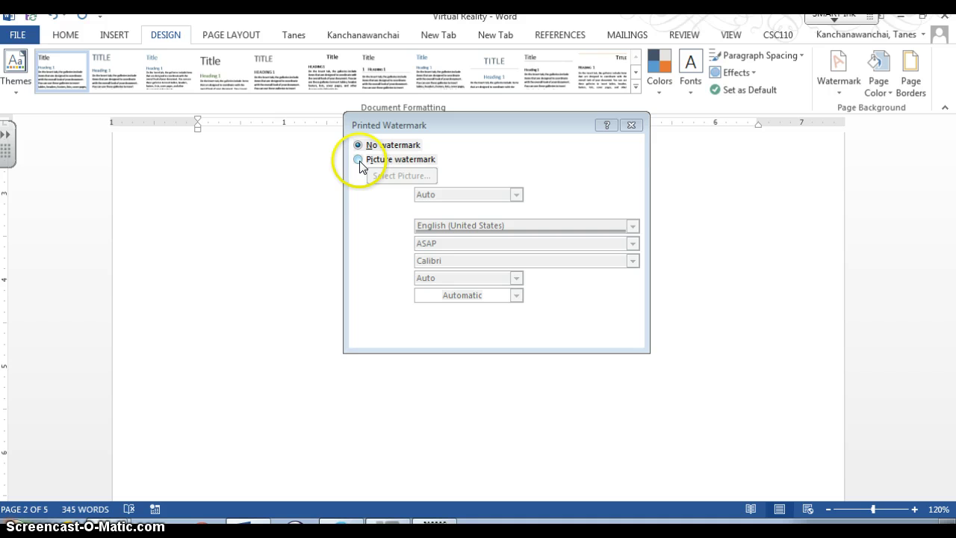
left_click(359, 211)
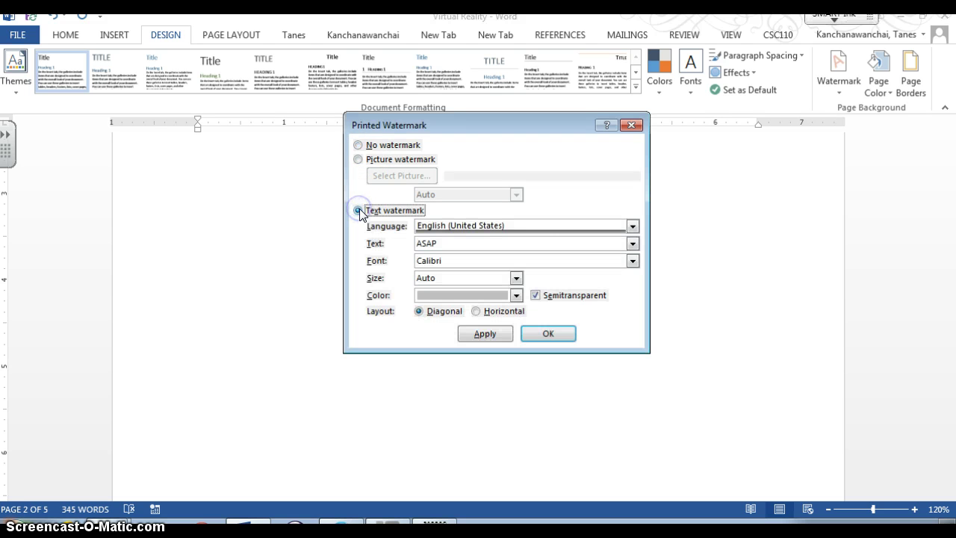
left_click(564, 243)
type("CSC110")
left_click(458, 337)
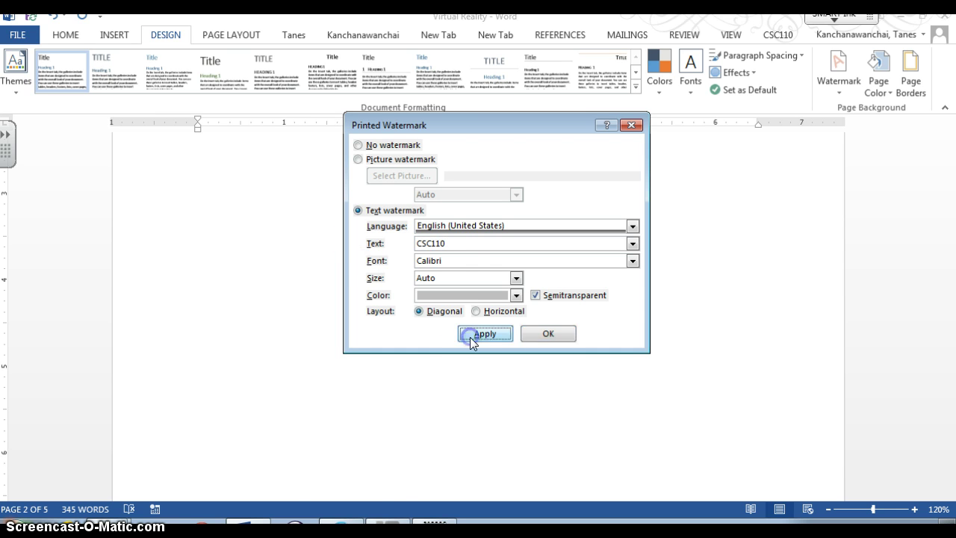
left_click_drag(504, 119, 816, 373)
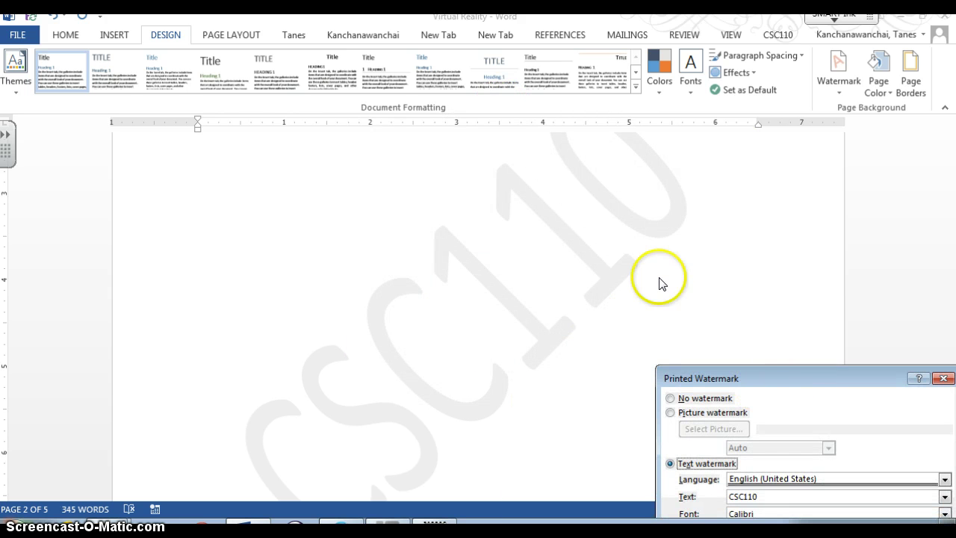
left_click_drag(870, 383, 752, 180)
Step: Switch to a picture watermark with Auto scale and select alien00069.gif from file
left_click(597, 210)
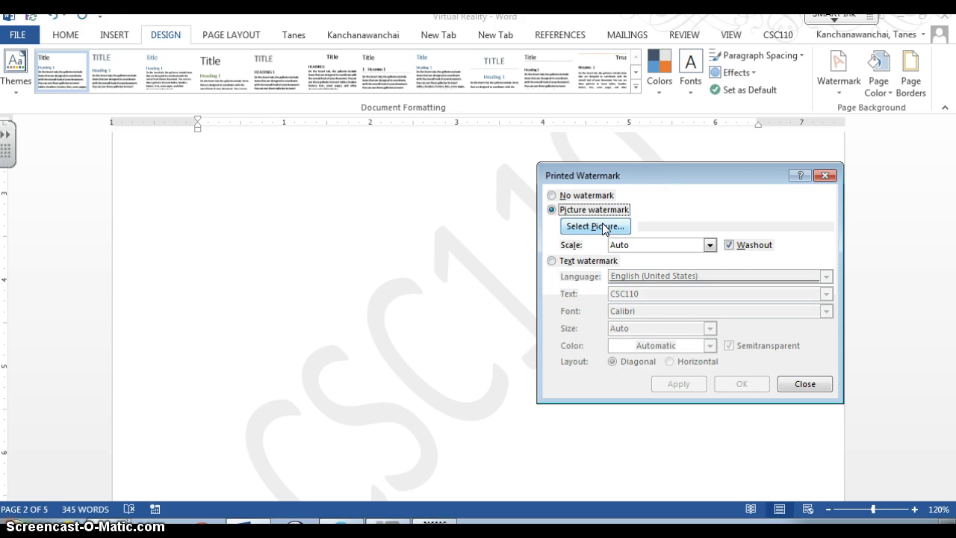
left_click(710, 245)
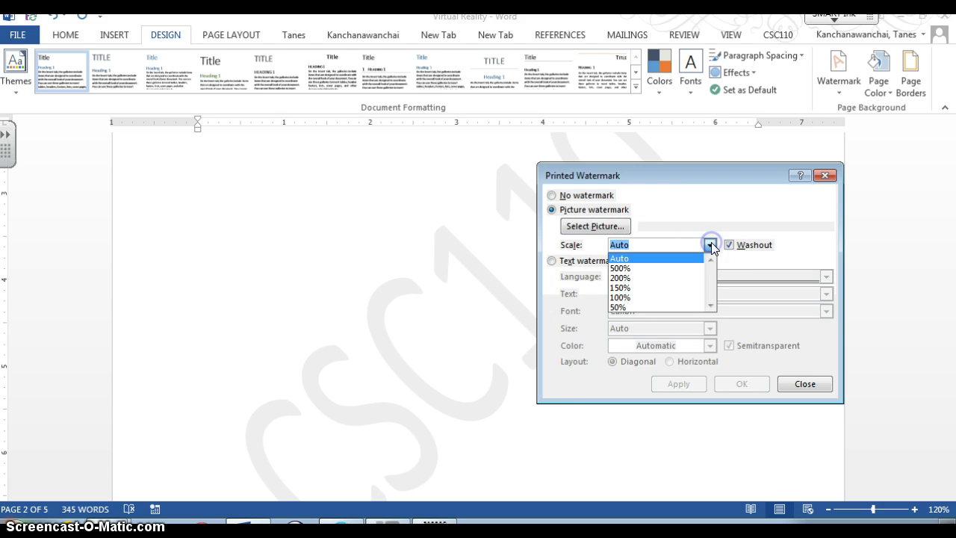
left_click(730, 244)
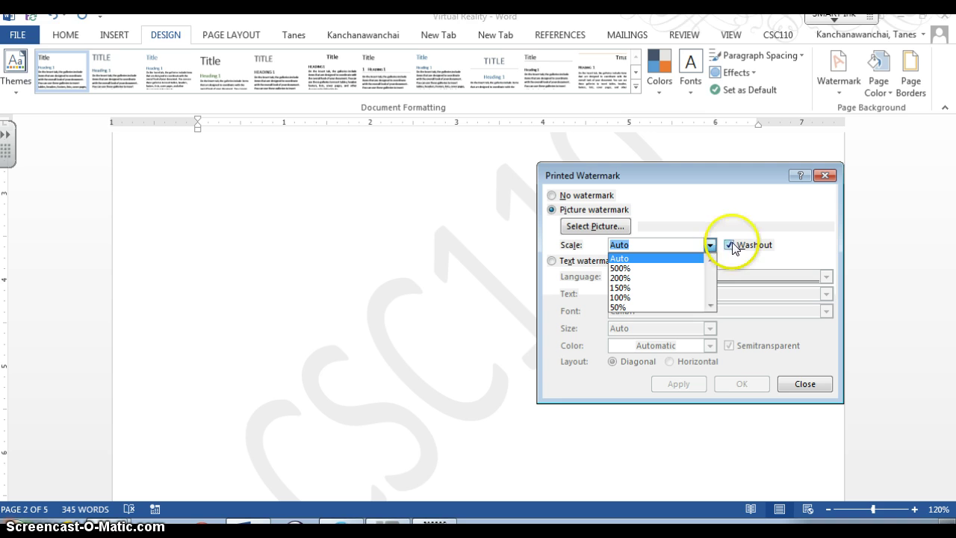
left_click(732, 245)
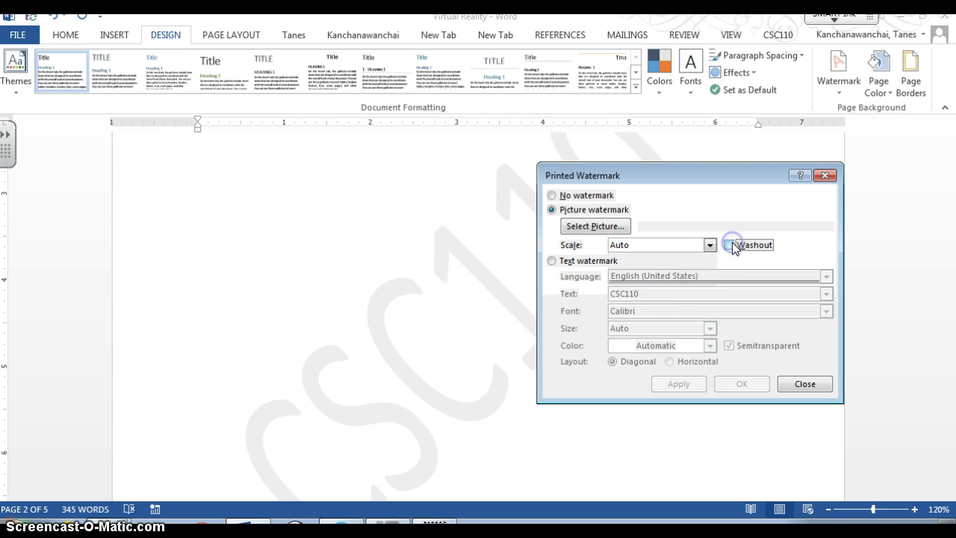
left_click(614, 228)
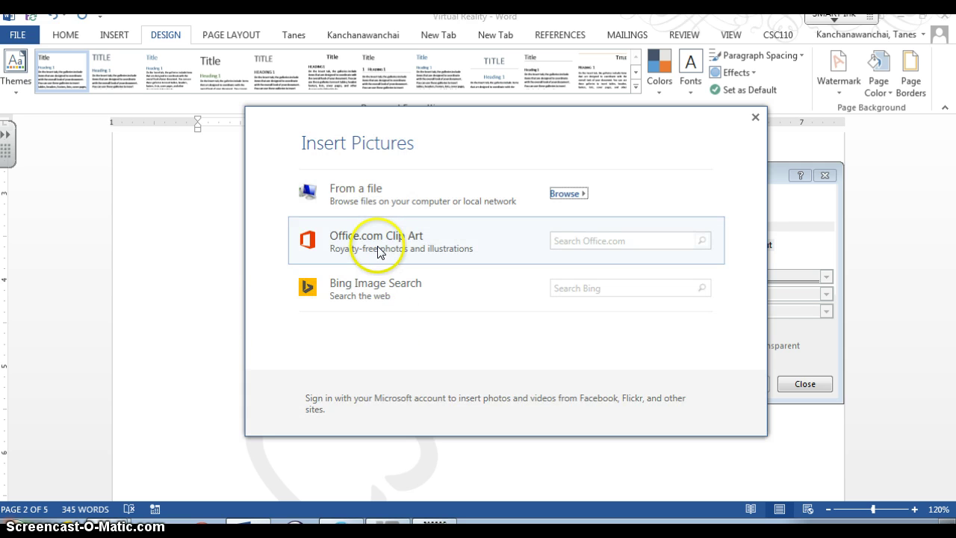
left_click(378, 251)
left_click(362, 195)
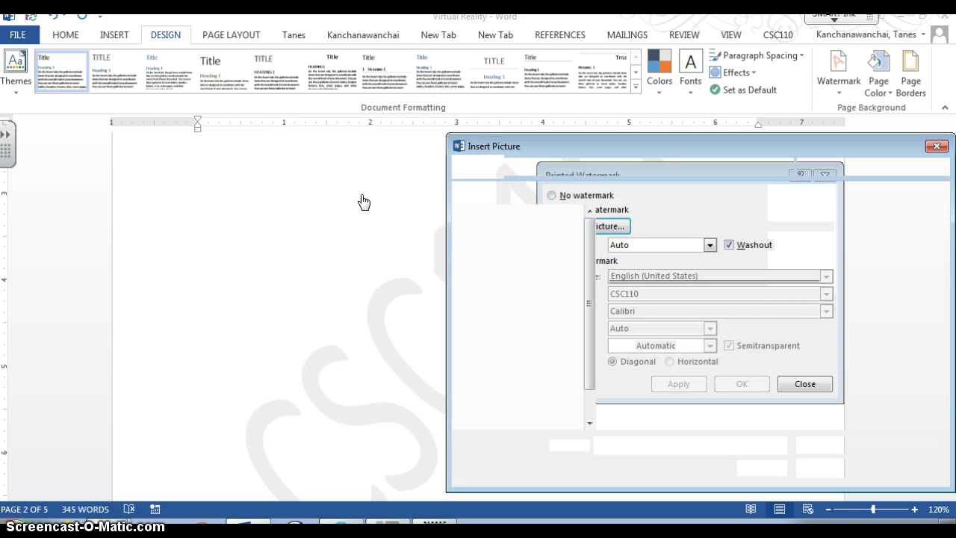
left_click(518, 149)
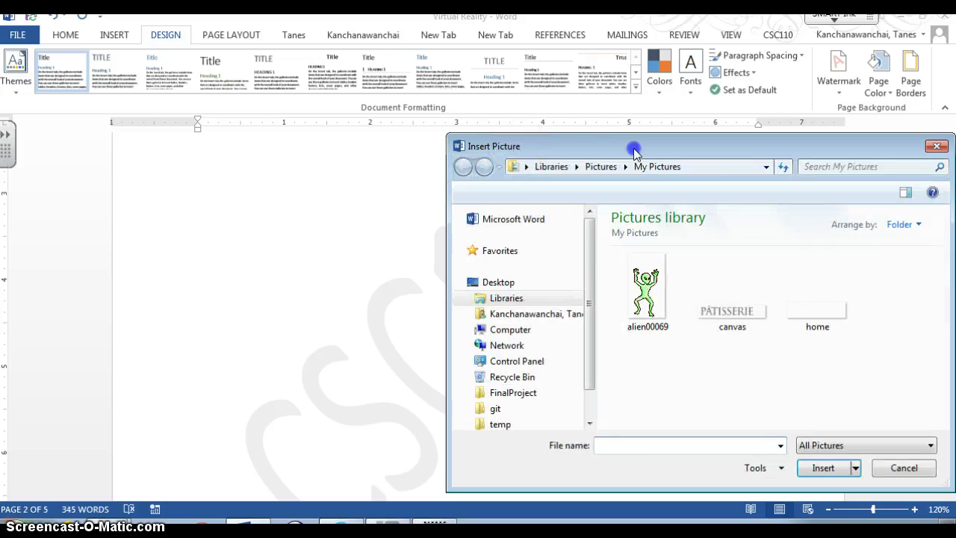
left_click_drag(631, 146, 482, 148)
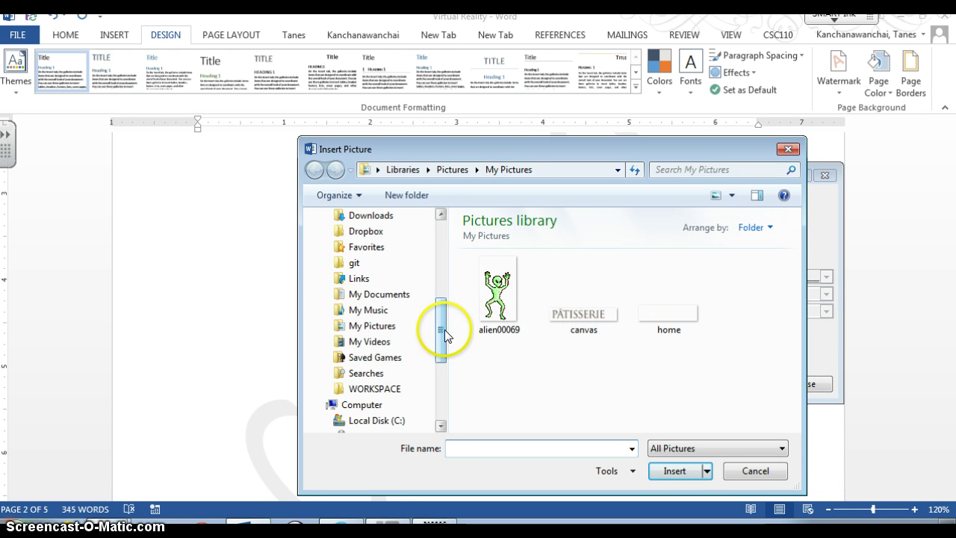
left_click_drag(443, 329, 441, 304)
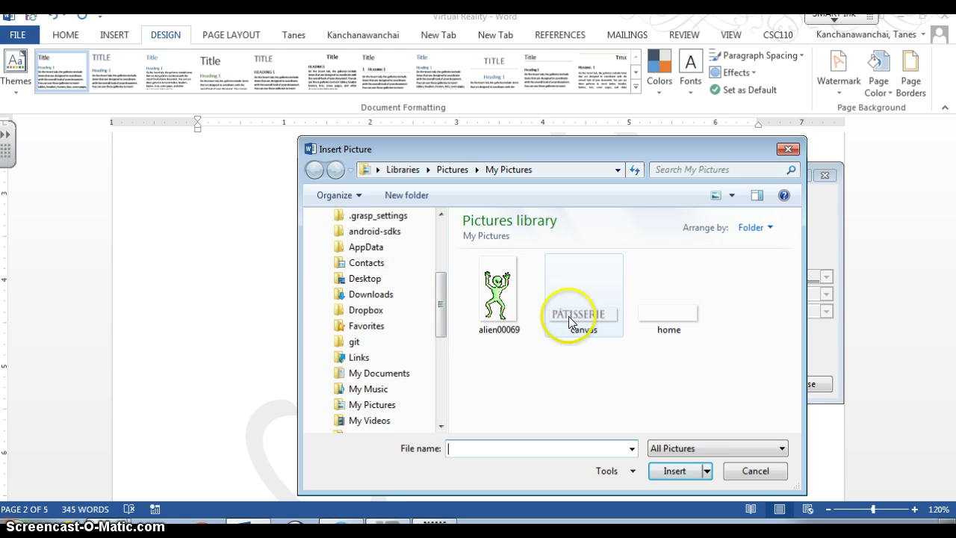
double_click(500, 316)
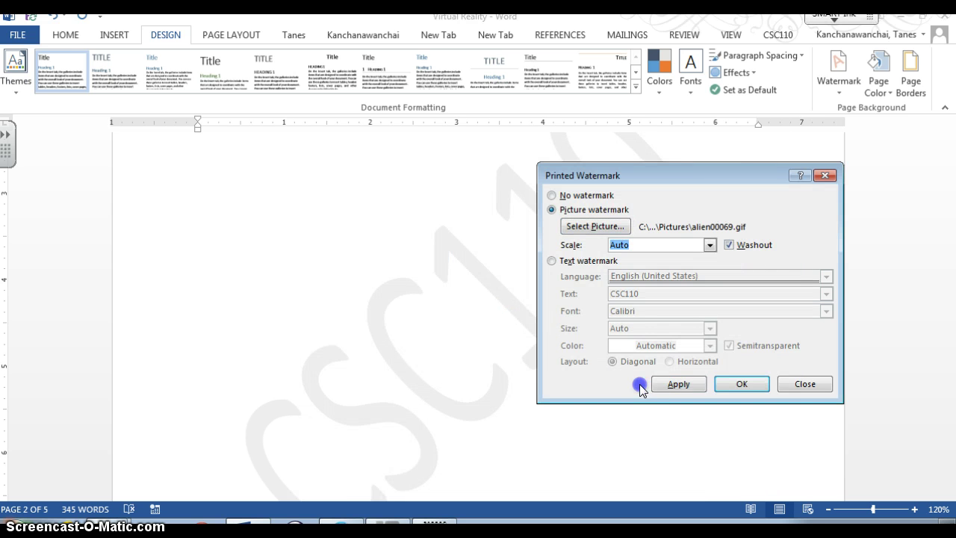
Step: Apply the alien picture watermark at 500% scale with washout, then close the dialog
left_click(678, 384)
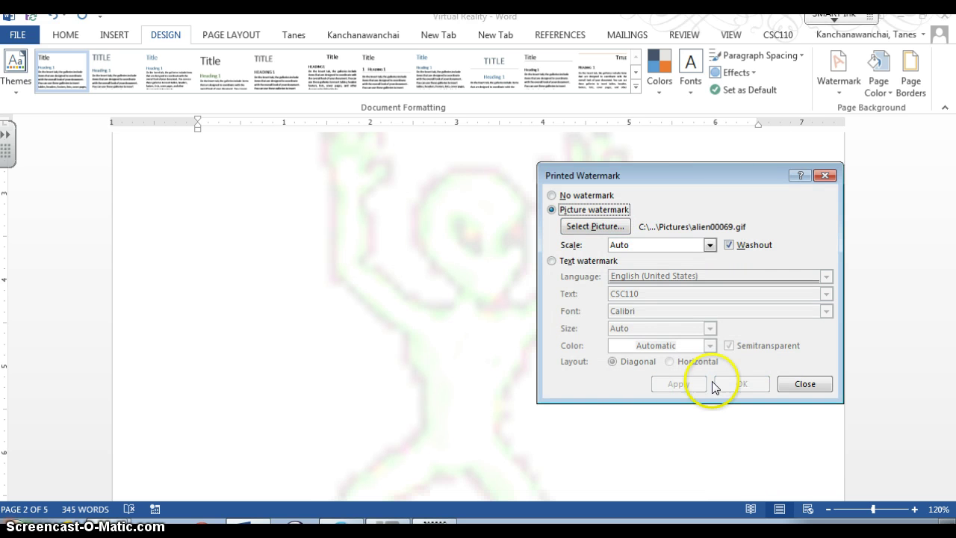
left_click_drag(668, 180, 775, 196)
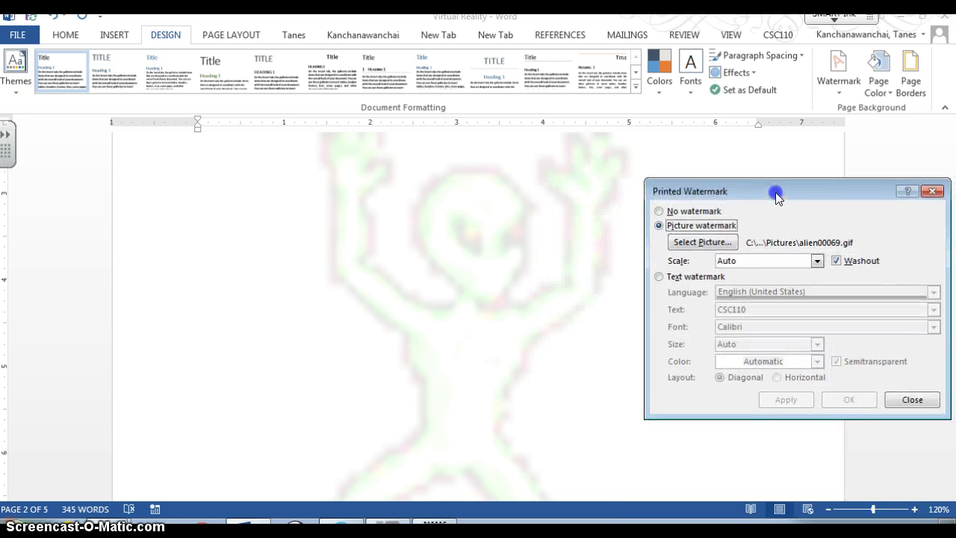
left_click(835, 260)
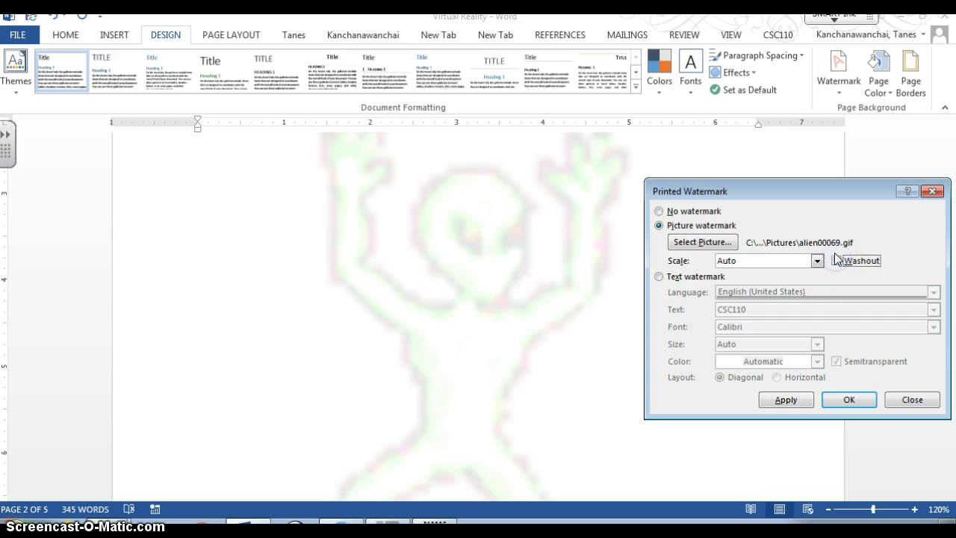
left_click(818, 260)
left_click(802, 284)
left_click(795, 400)
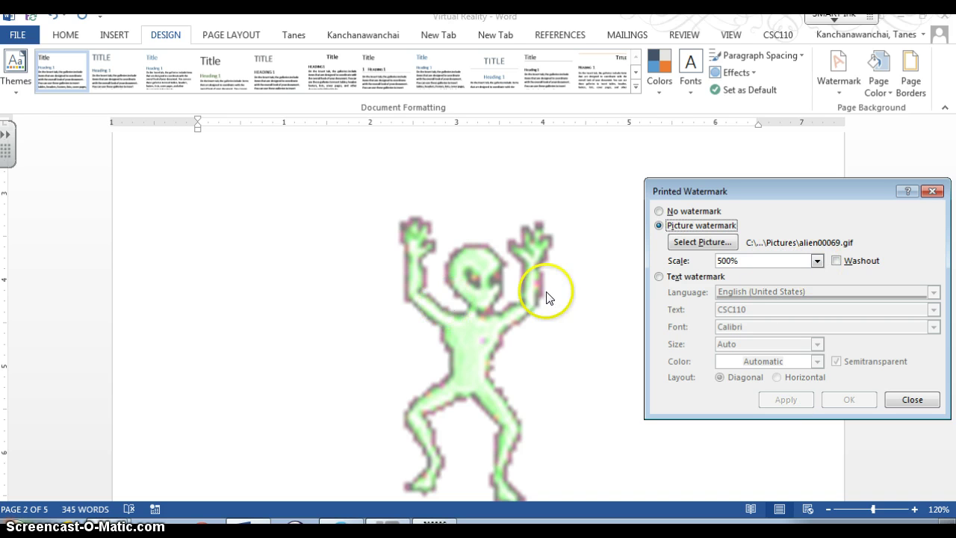
left_click(836, 262)
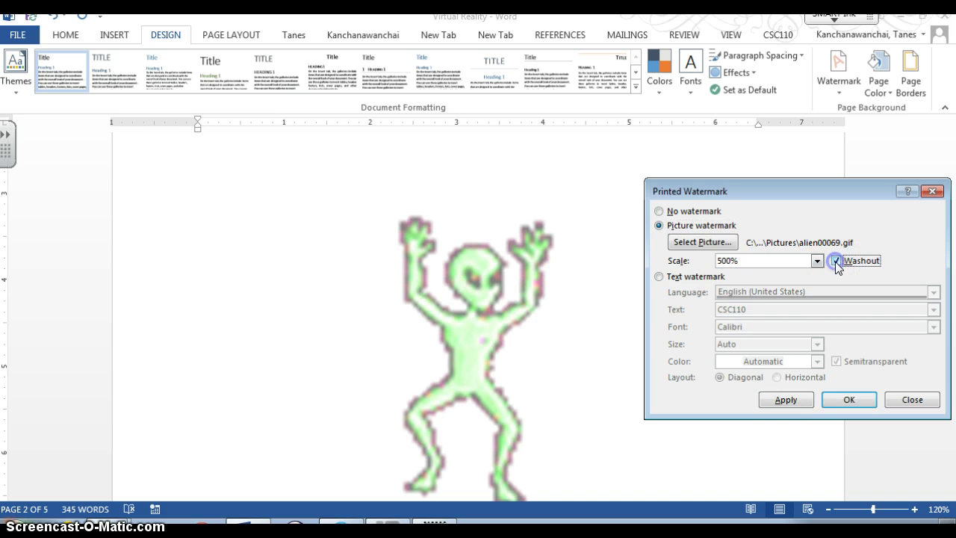
left_click(784, 399)
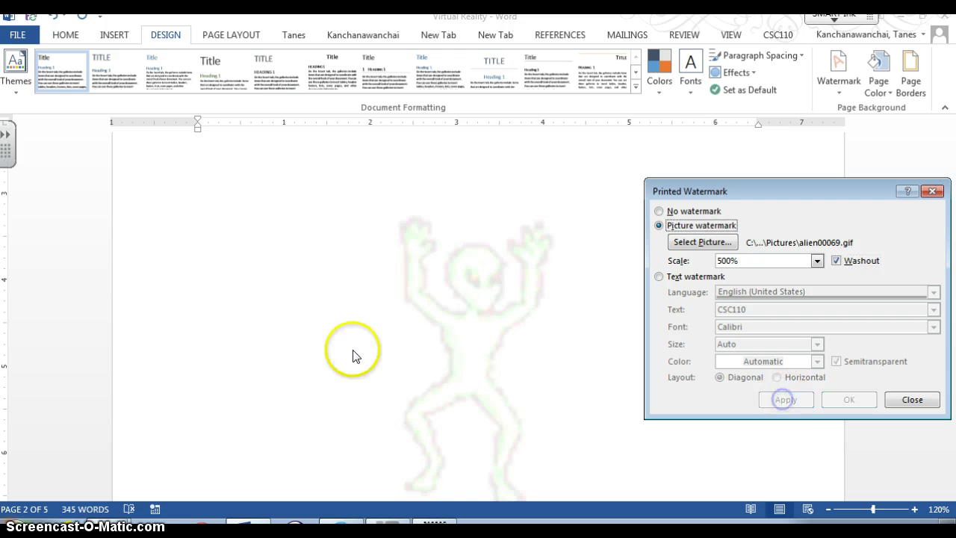
left_click(911, 399)
scroll(590, 341, "down", 10)
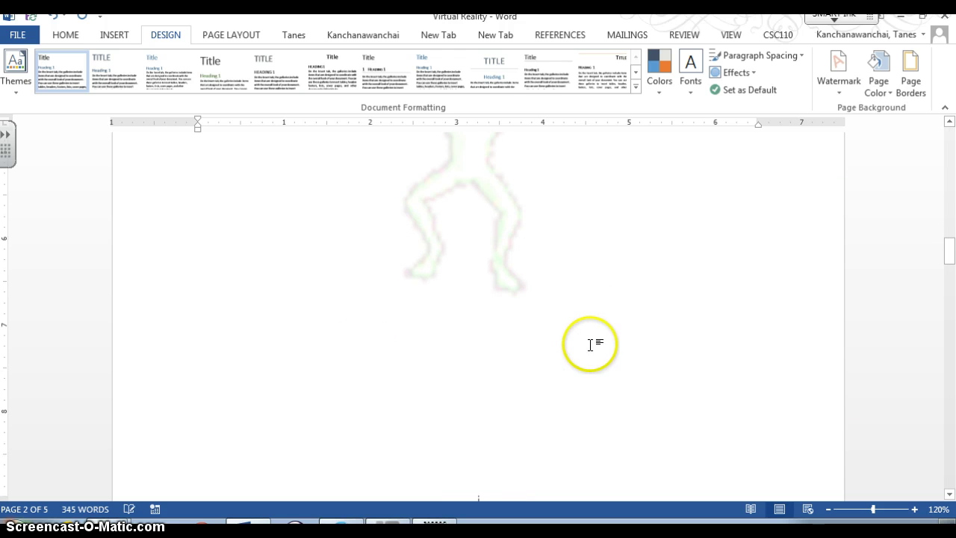
scroll(586, 349, "down", 12)
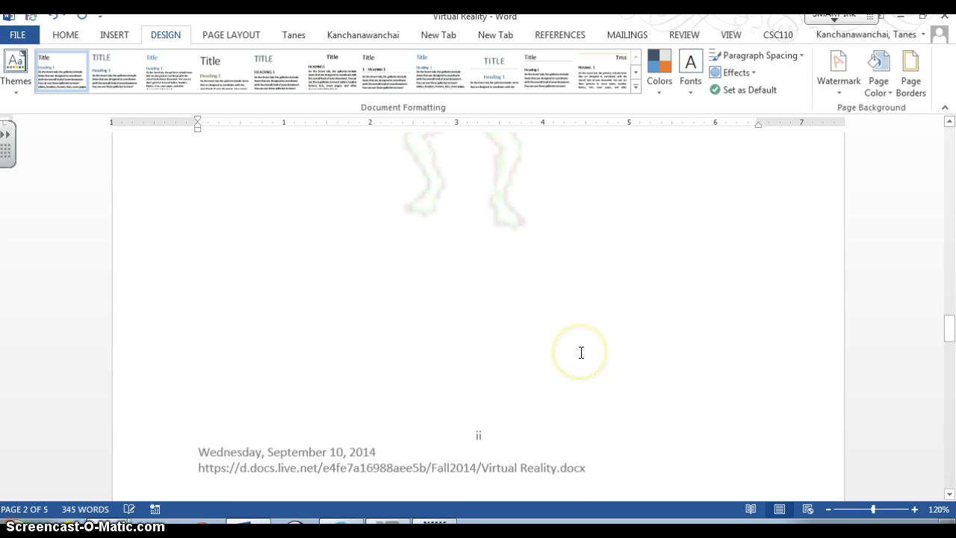
scroll(581, 352, "down", 15)
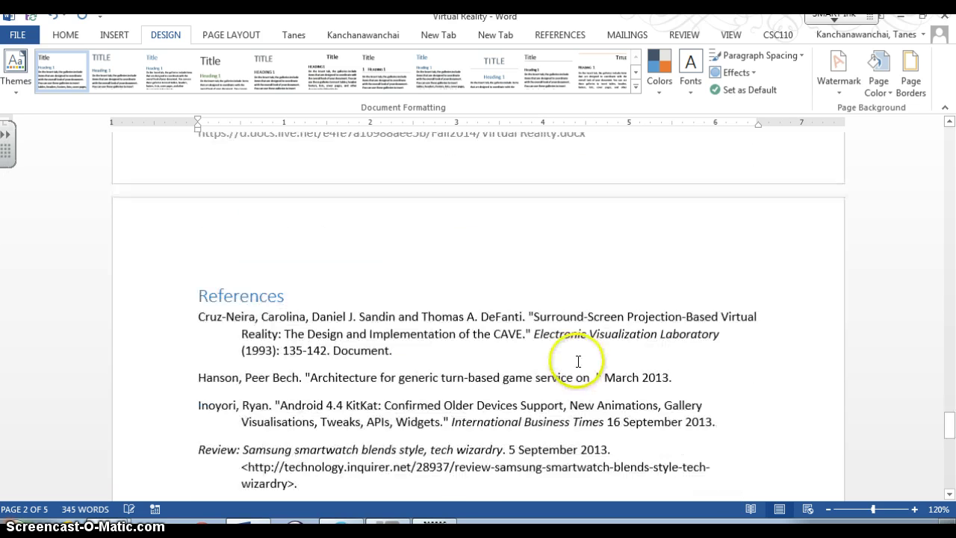
scroll(576, 363, "down", 5)
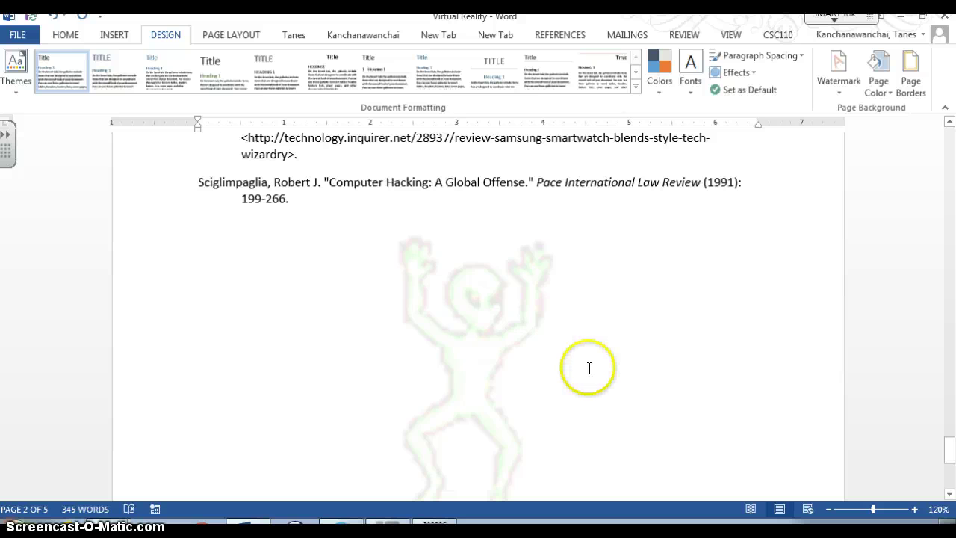
scroll(589, 367, "down", 6)
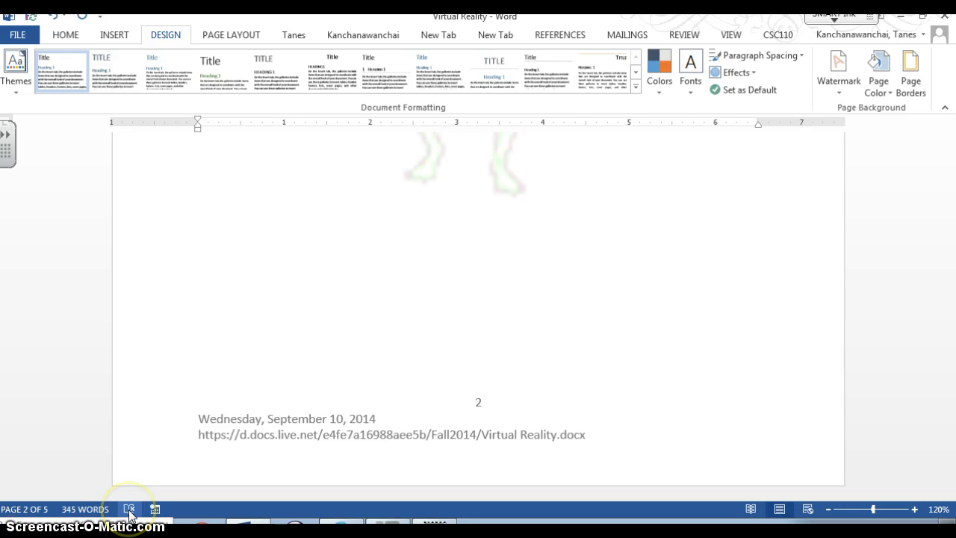
left_click(137, 512)
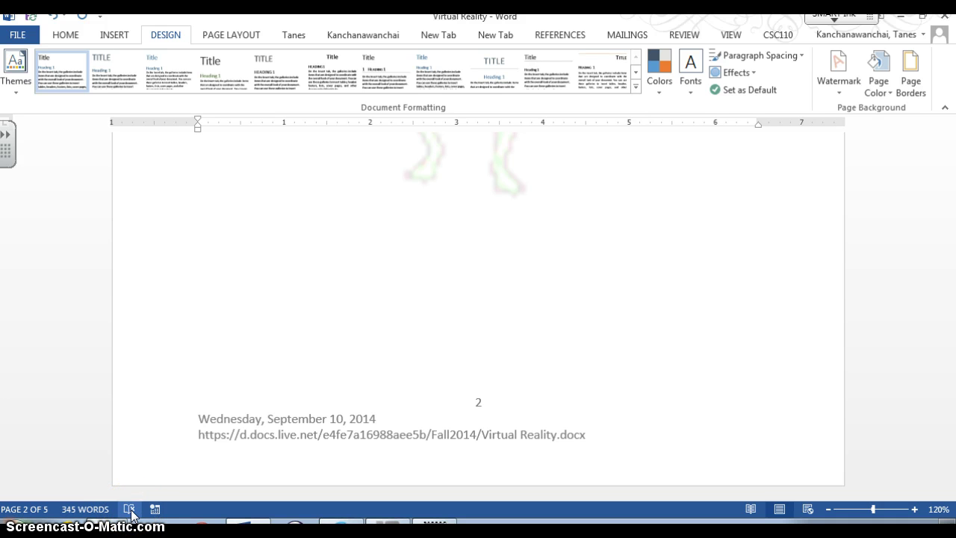
Step: Run the spelling and grammar check, ignoring Mechdyne, through to completion
left_click(130, 511)
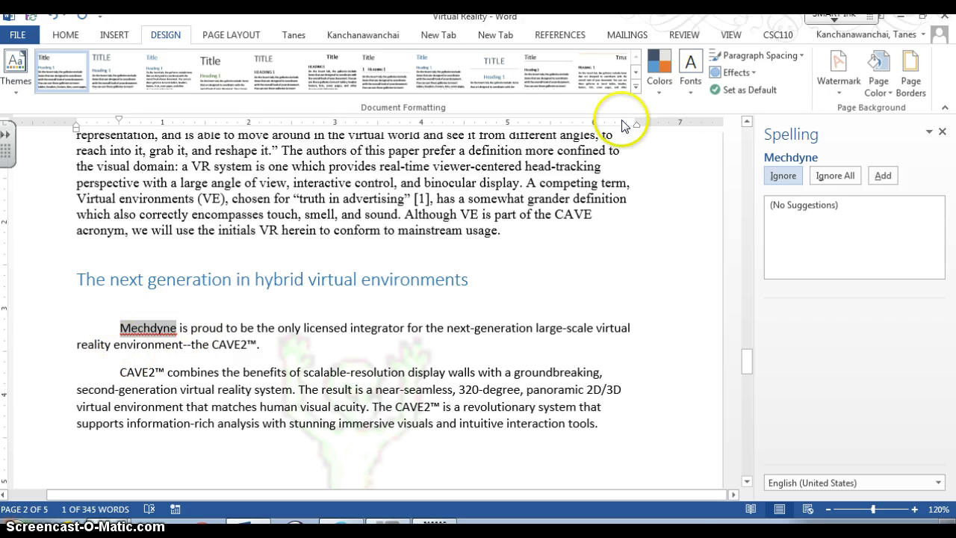
left_click(798, 181)
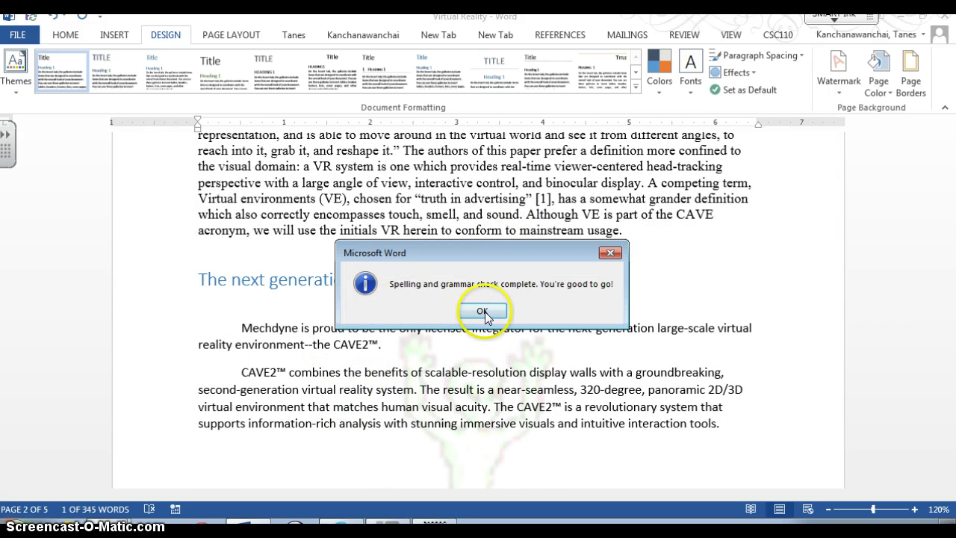
left_click(485, 311)
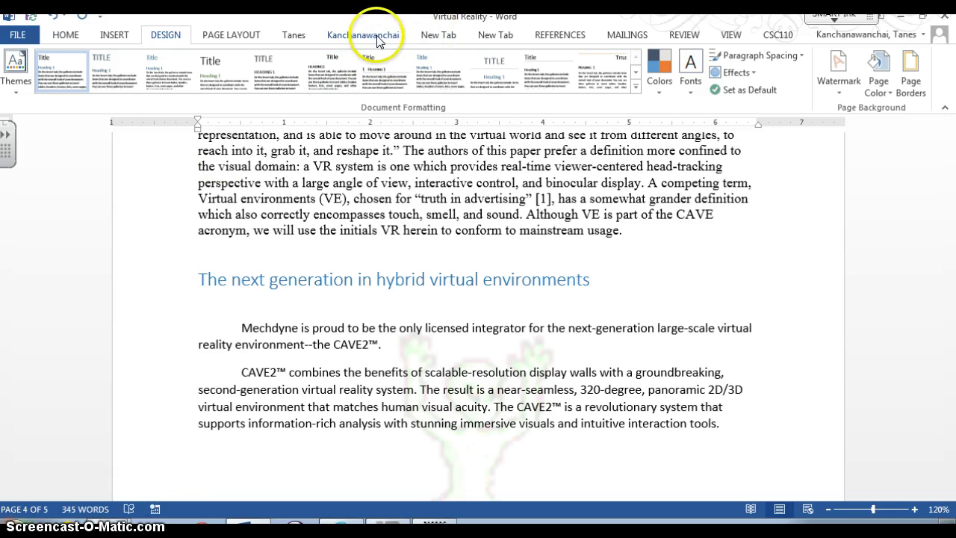
Step: Look up synonyms for 'hello' in the Thesaurus and show the word count (345 words, 5 pages)
left_click(686, 36)
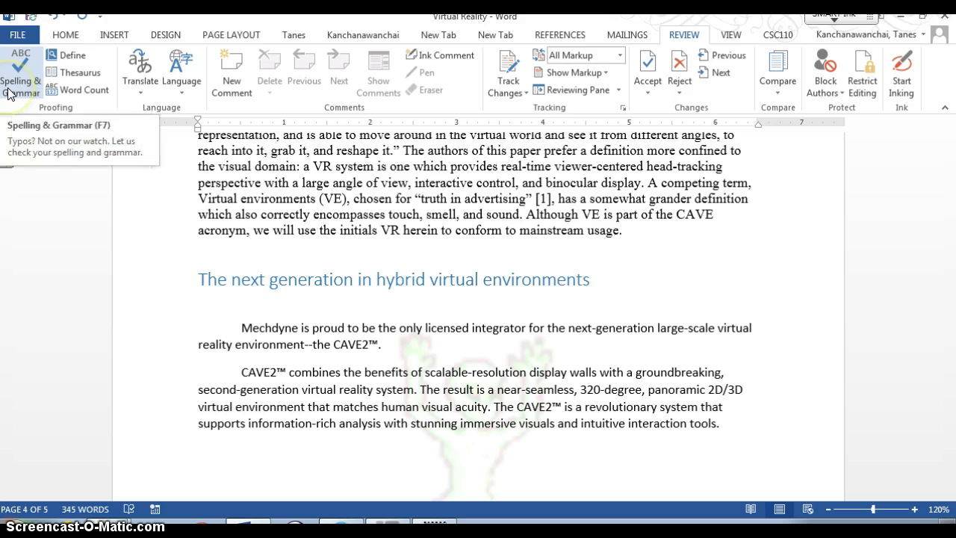
left_click(64, 69)
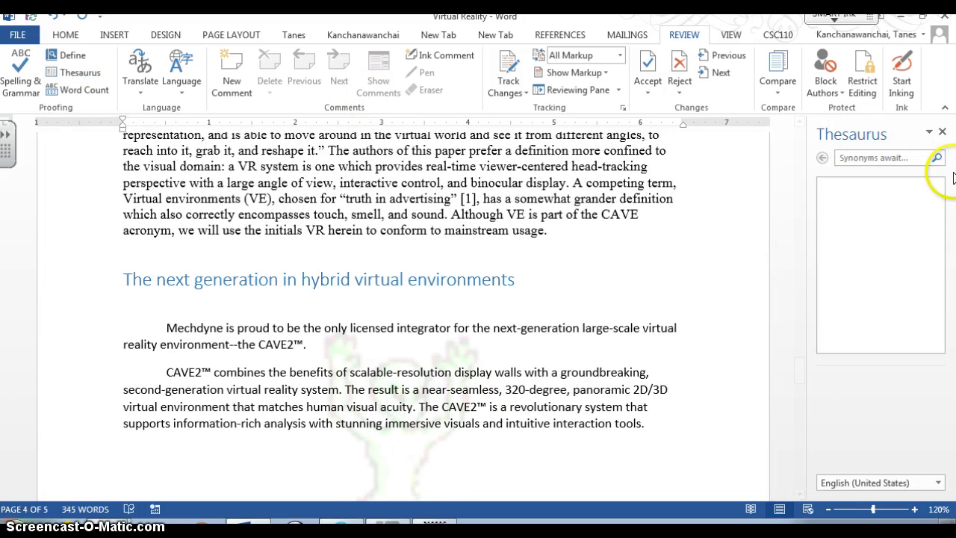
left_click(897, 158)
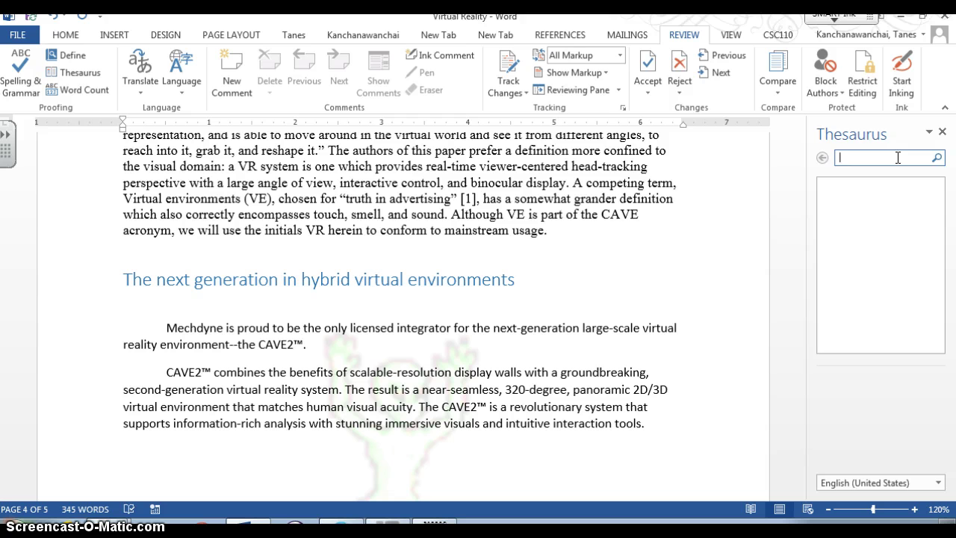
type("hello")
key("Return")
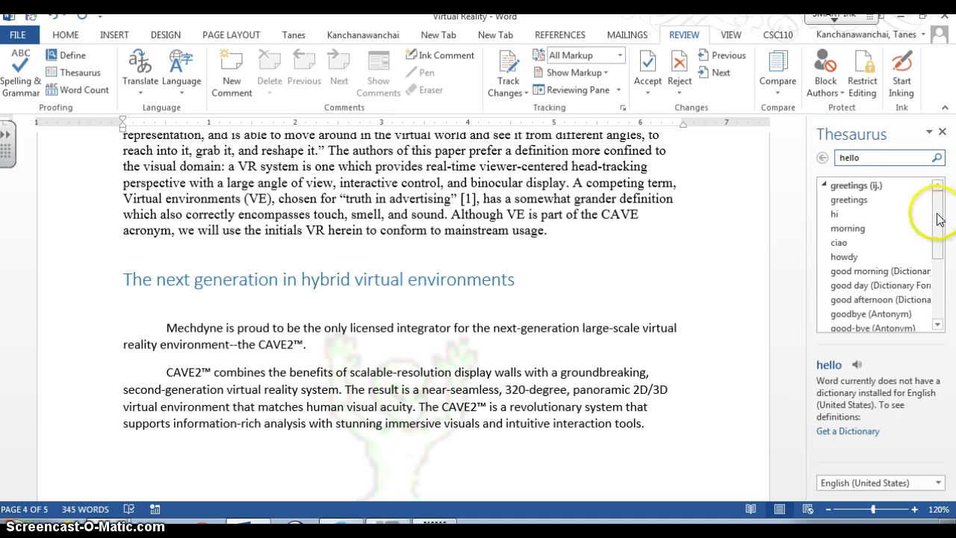
mouse_move(937, 215)
left_mouse_down()
mouse_move(939, 252)
mouse_move(932, 191)
mouse_move(931, 201)
left_mouse_up()
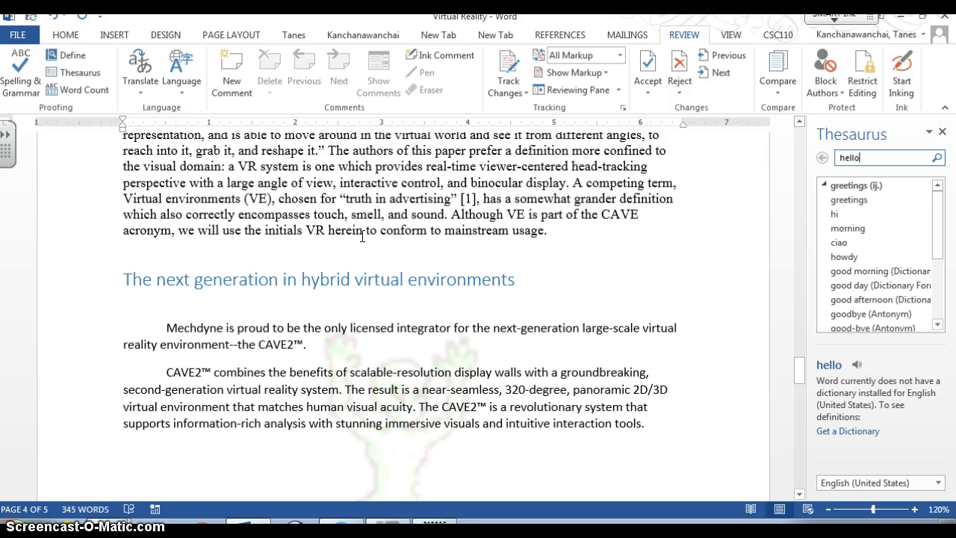
left_click(65, 89)
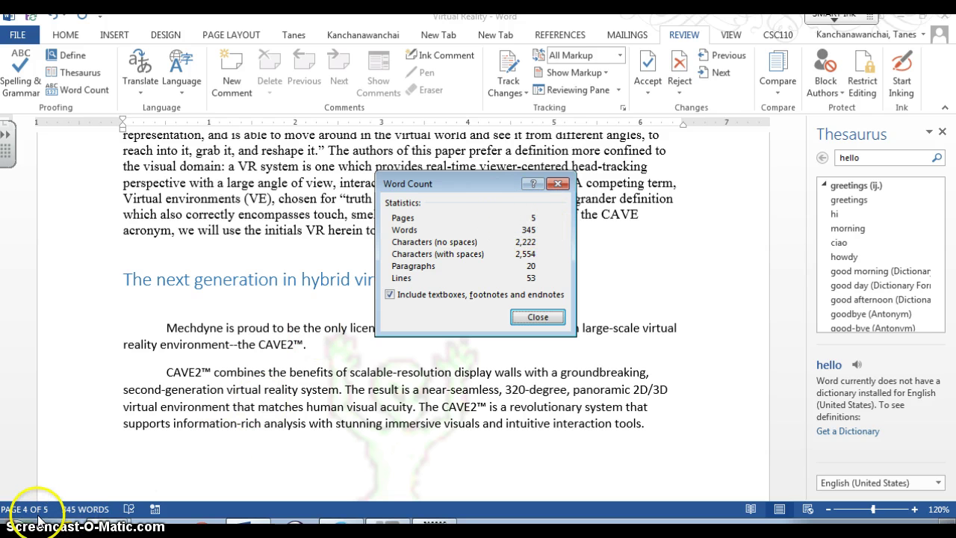
Step: Close Word Count and send the whole document for online translation from English (United States) to Thai
left_click(551, 318)
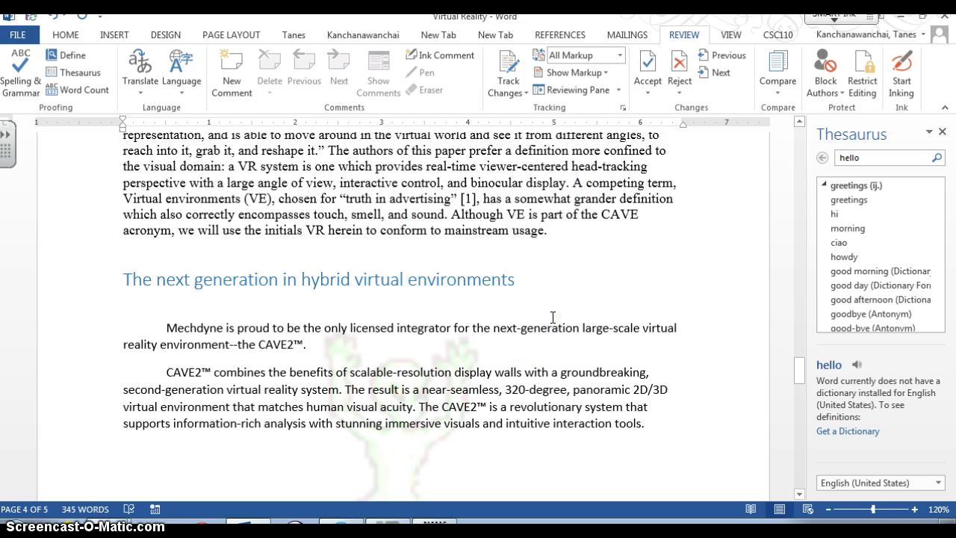
left_click(146, 87)
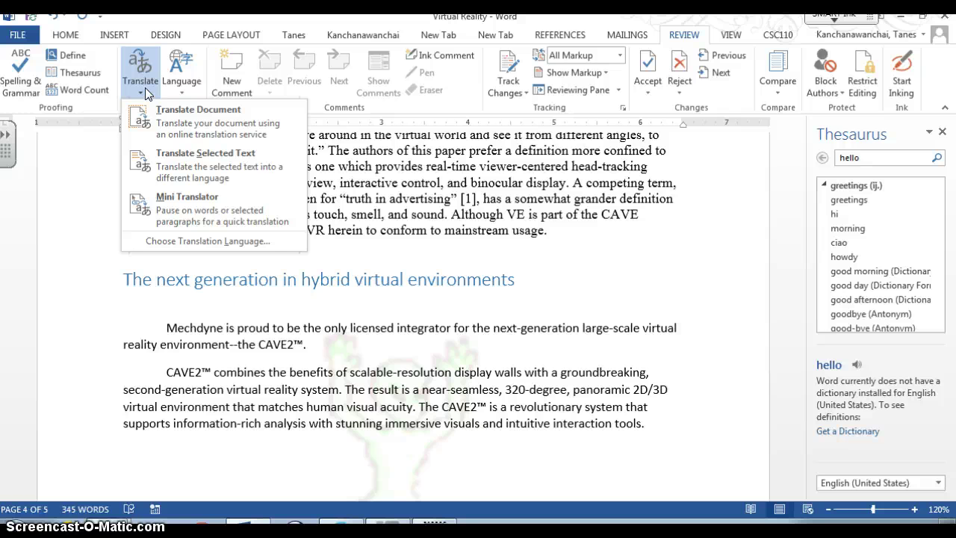
left_click(204, 106)
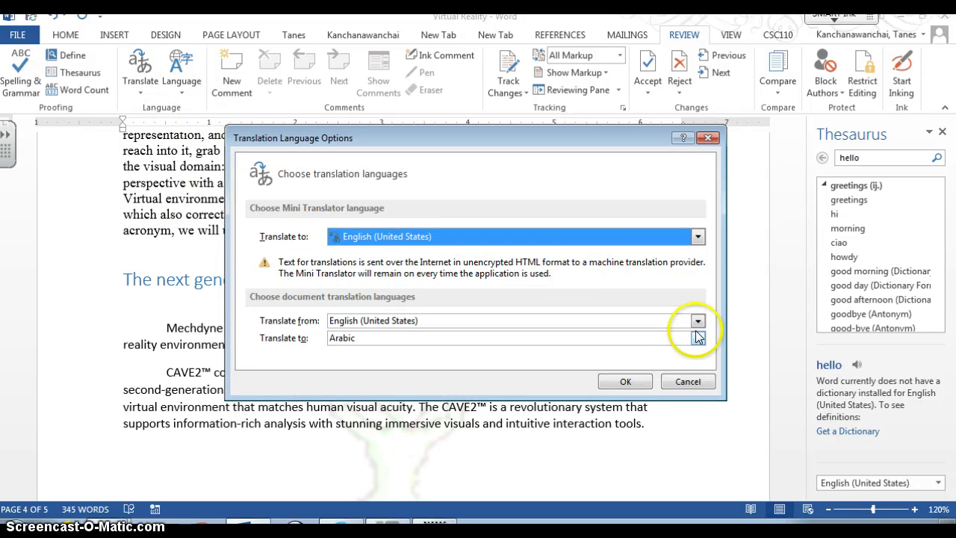
left_click(698, 338)
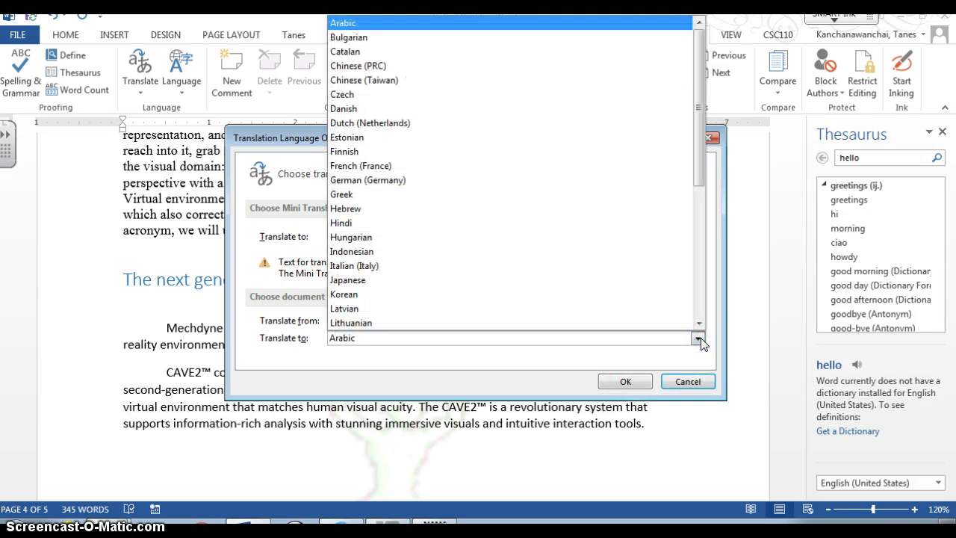
key("t")
left_click(606, 323)
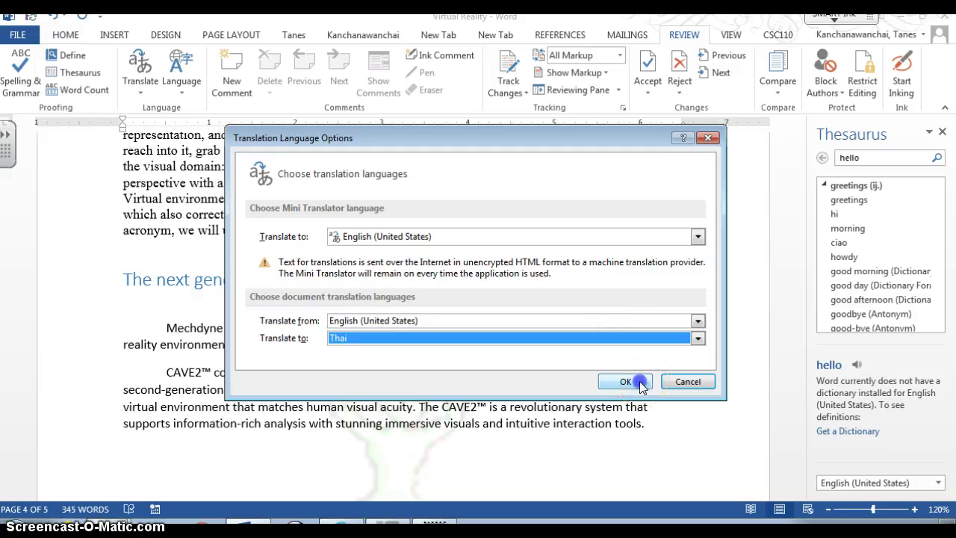
left_click(627, 381)
left_click(441, 321)
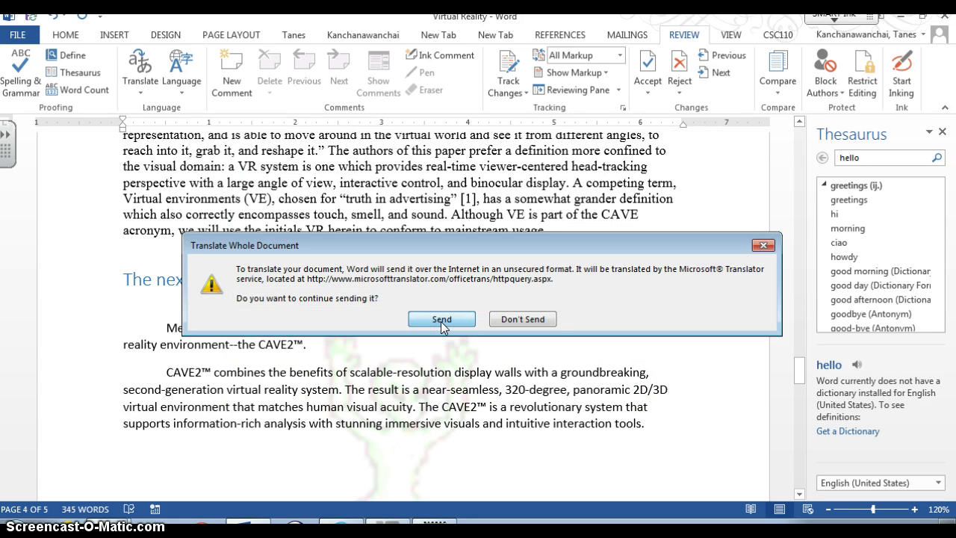
left_click(440, 321)
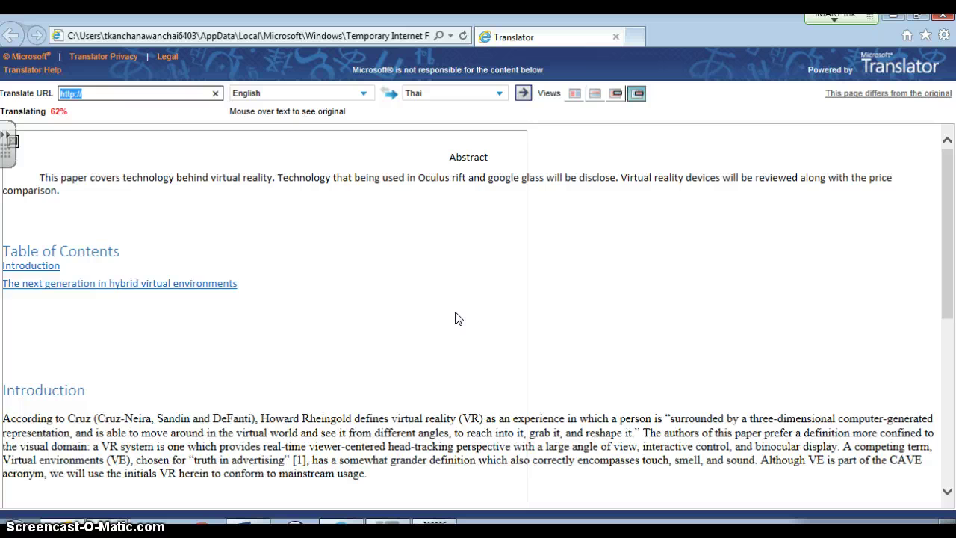
Step: Scroll through the Thai translation in the browser, then minimize it to return to Word
scroll(458, 319, "down", 3)
left_click(450, 309)
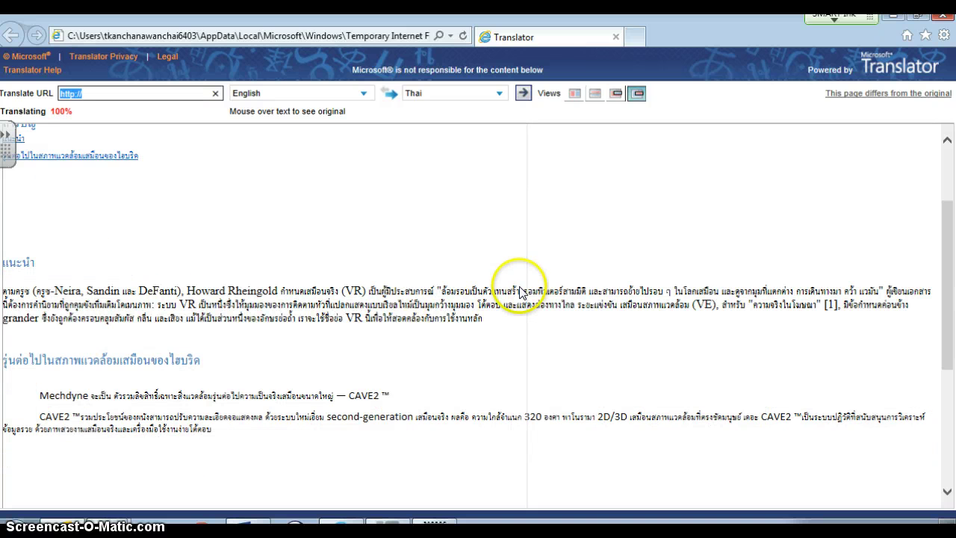
scroll(520, 292, "down", 6)
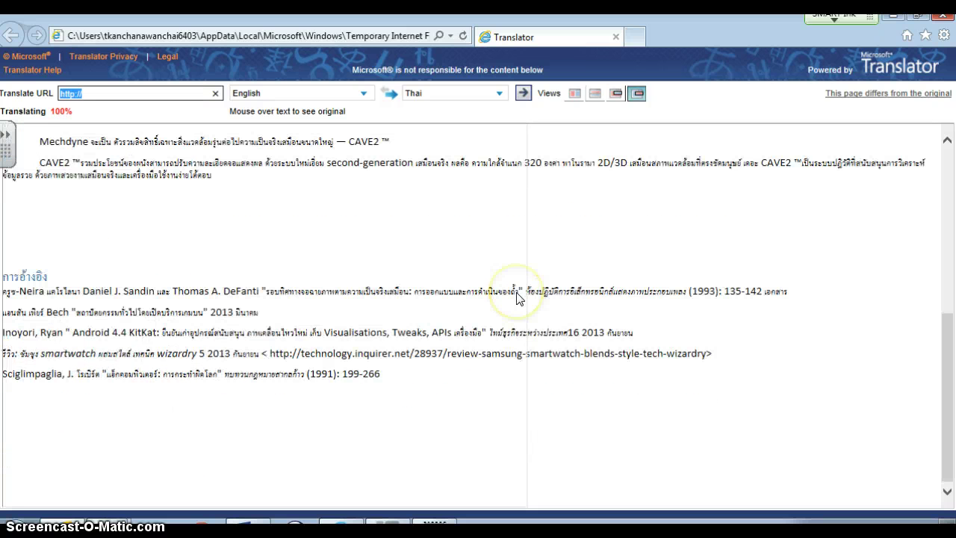
scroll(521, 297, "up", 10)
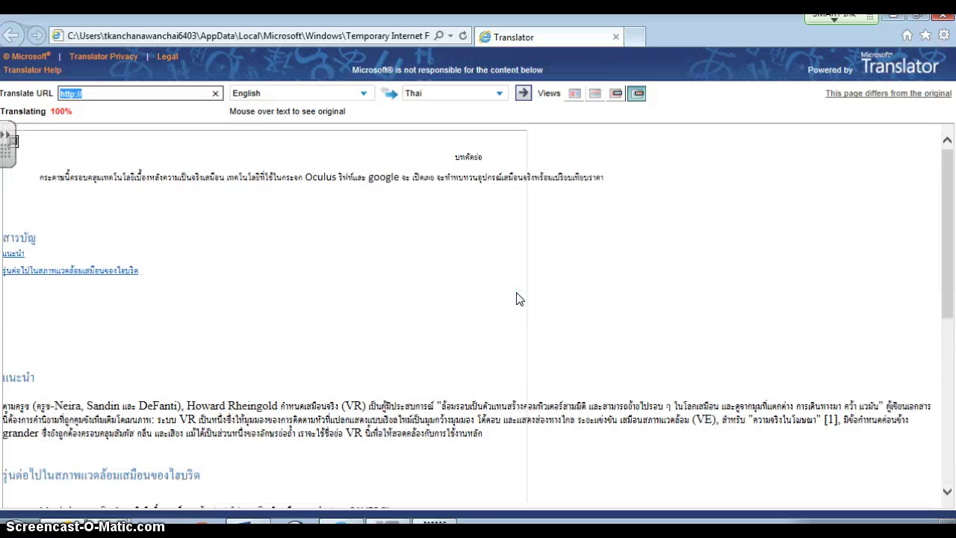
left_click(225, 33)
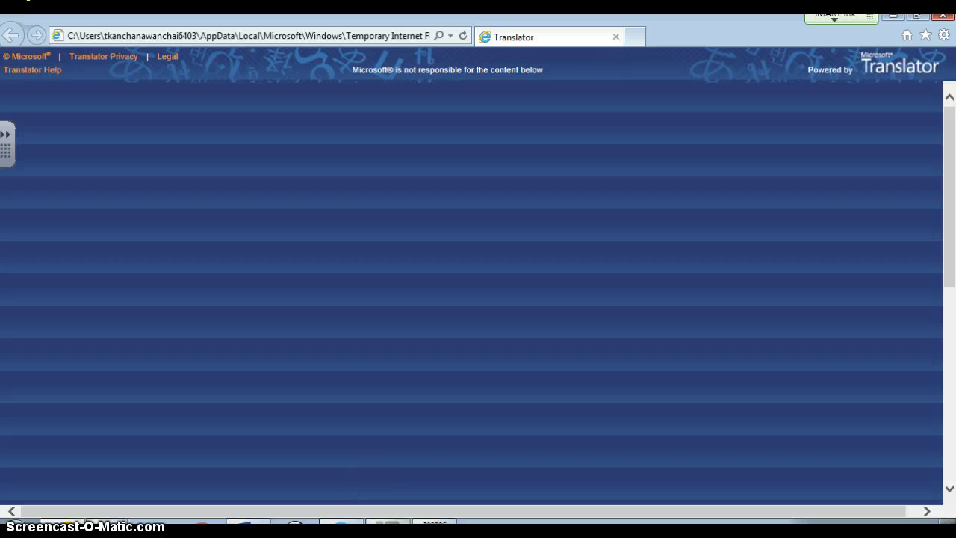
left_click(899, 18)
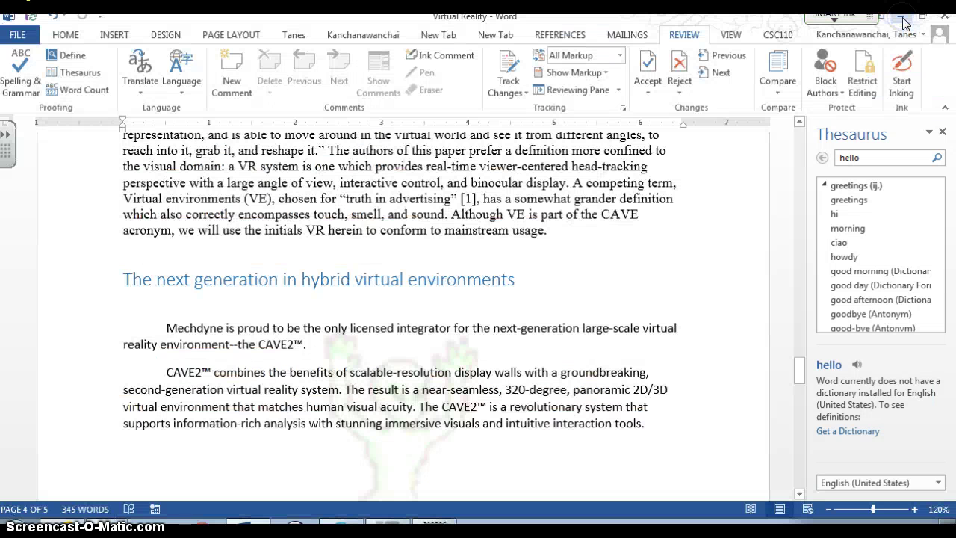
left_click(662, 182)
scroll(678, 220, "down", 3)
scroll(680, 220, "up", 6)
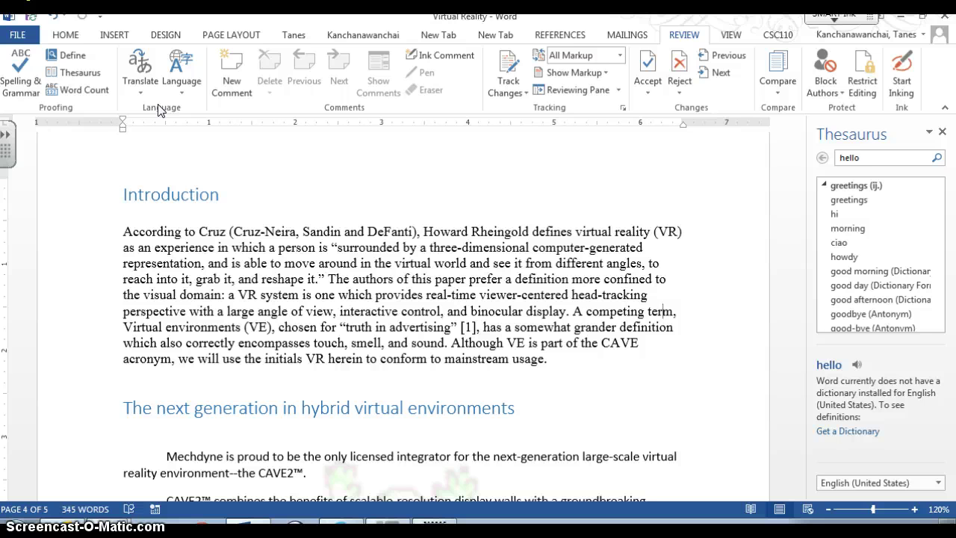
Step: Scroll to the paper's References, then bring up the File Info page showing 25.8KB and 345 words
left_click(162, 106)
scroll(374, 289, "down", 10)
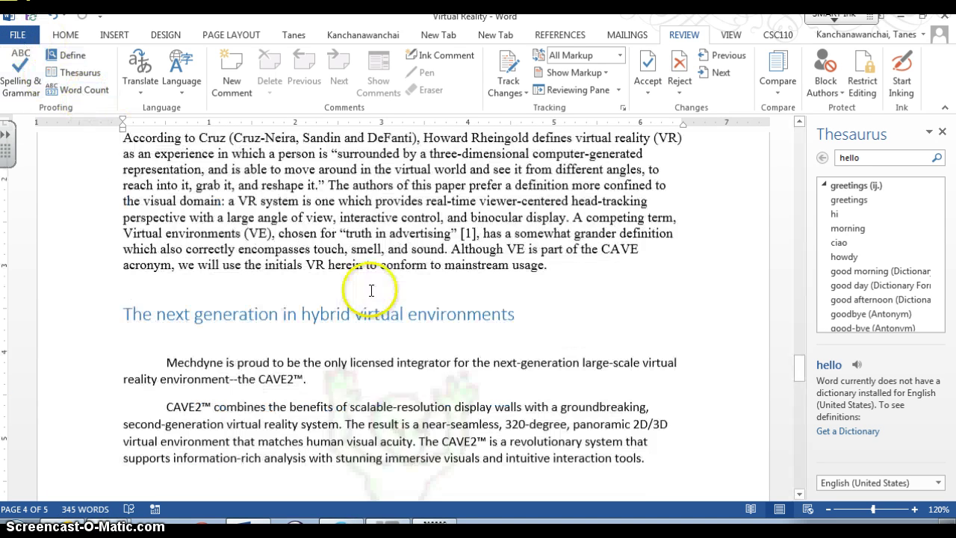
scroll(371, 290, "down", 15)
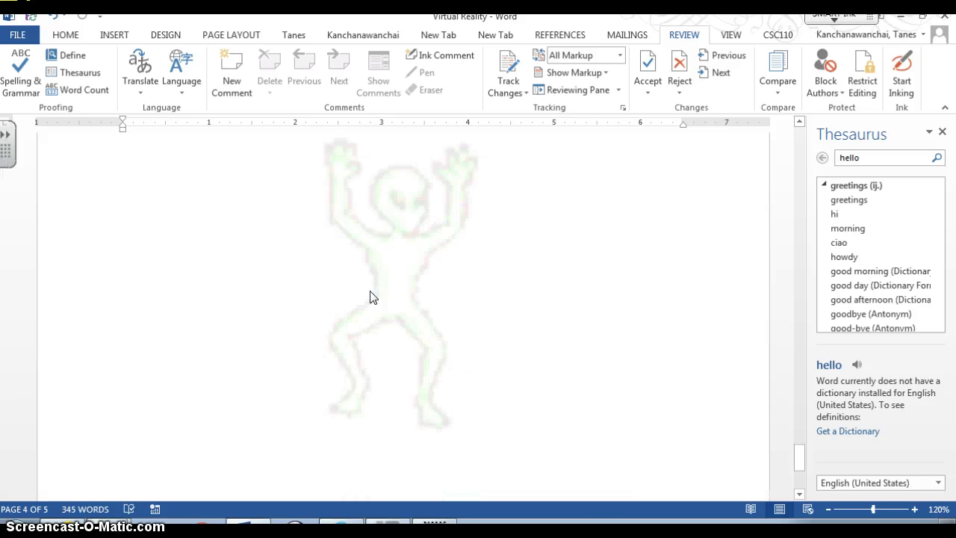
scroll(371, 290, "down", 2)
scroll(371, 290, "up", 15)
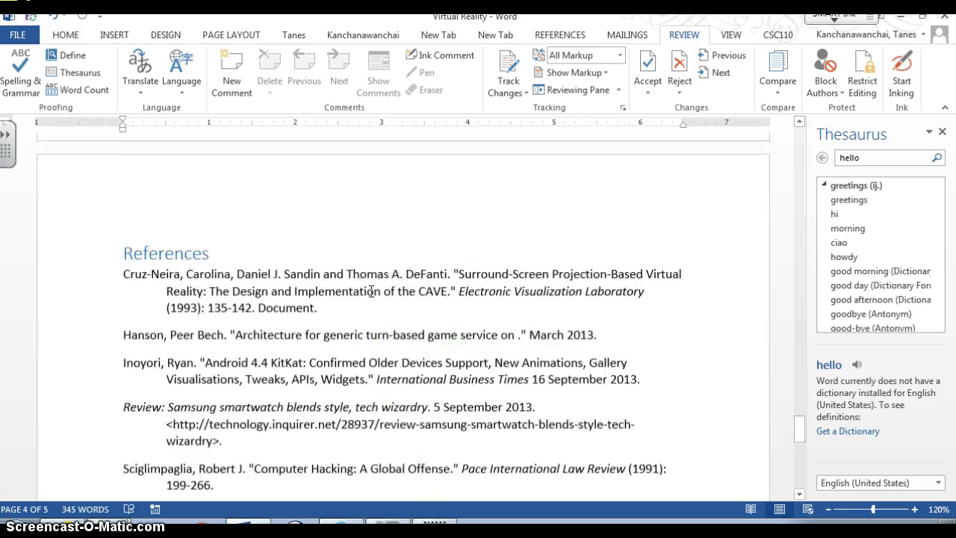
scroll(371, 290, "up", 1)
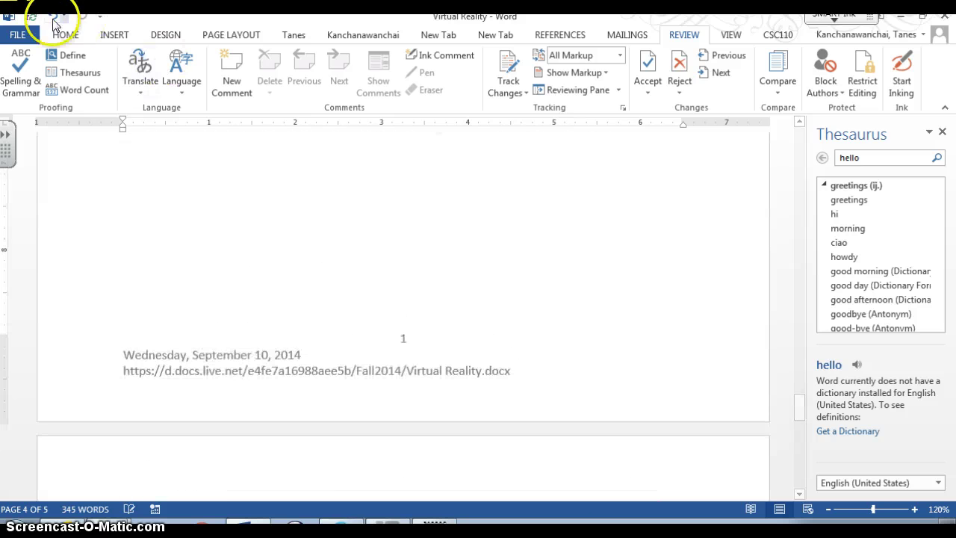
left_click(18, 35)
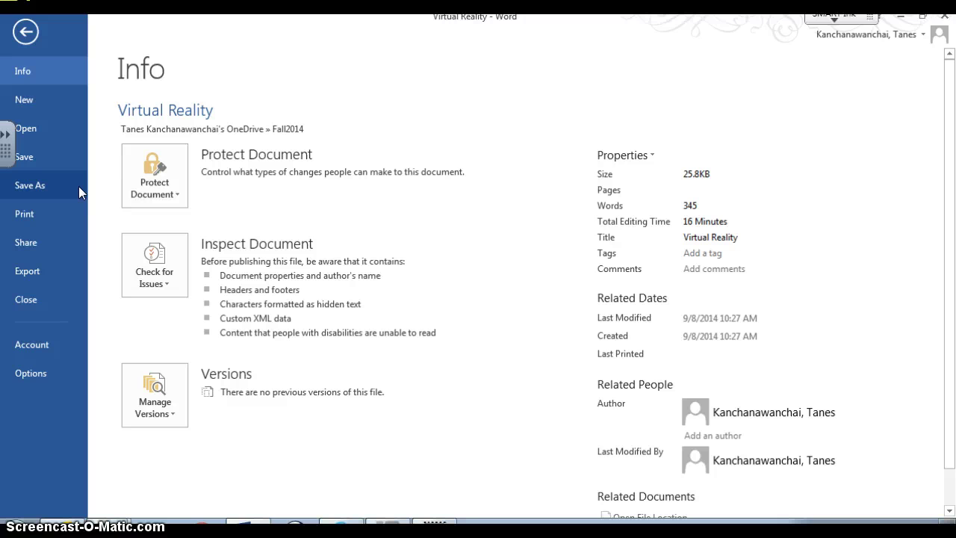
Step: Expand Protect Document on the Info page, listing Mark as Final through Add a Digital Signature
left_click(143, 151)
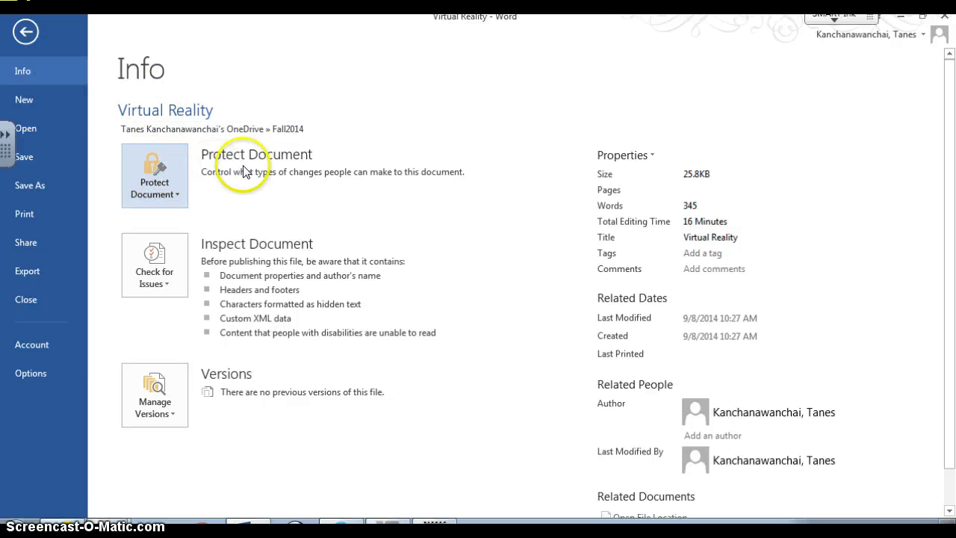
left_click(165, 165)
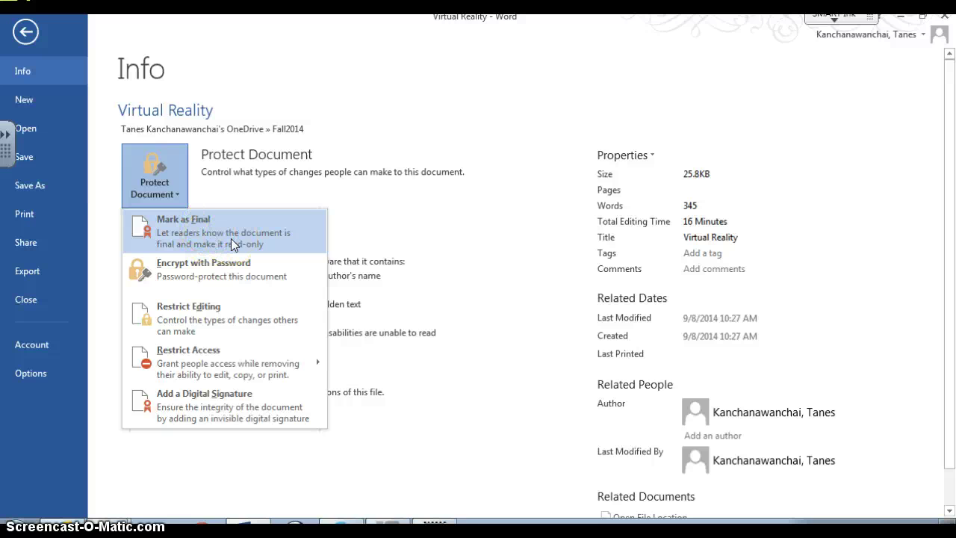
left_click(213, 274)
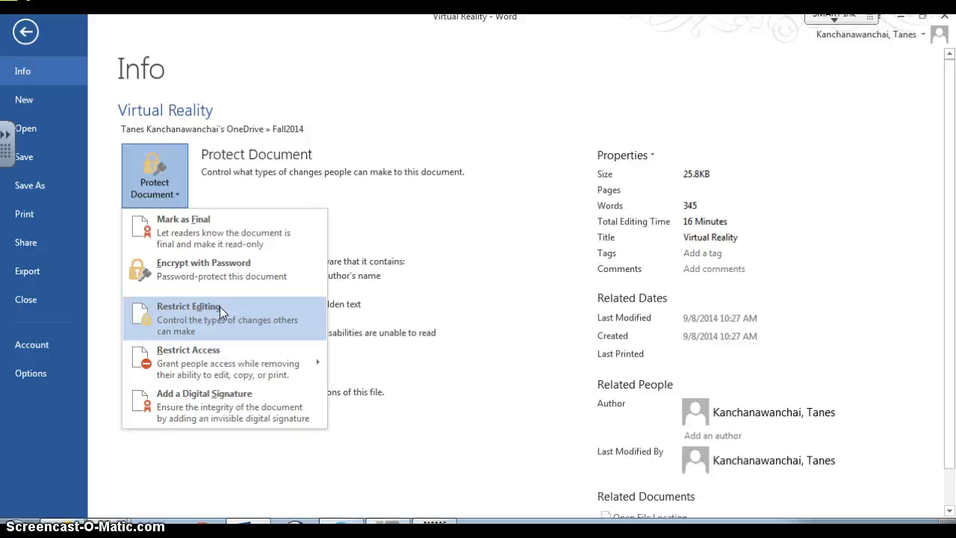
mouse_move(253, 345)
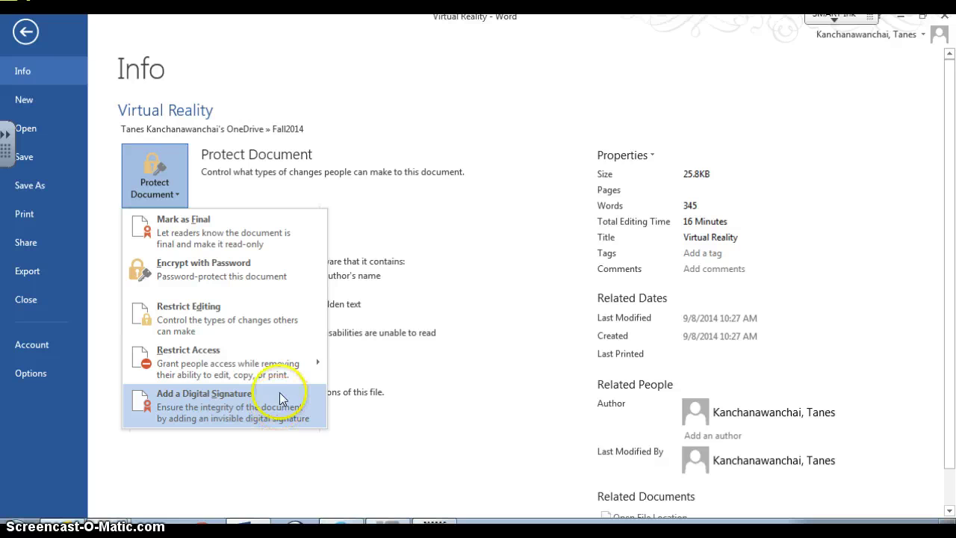
Step: Encrypt the document with a password, enter and confirm it, then close the document window
left_click(170, 281)
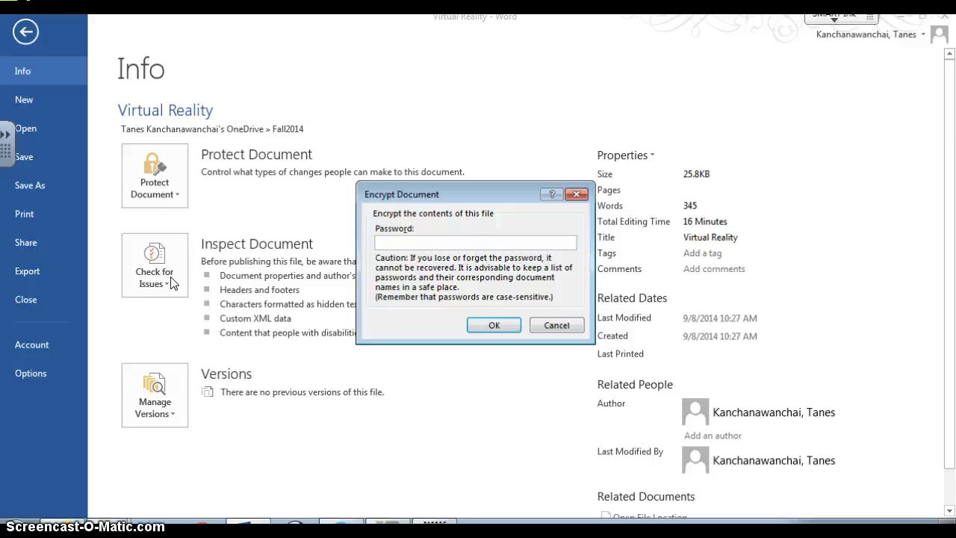
type("password")
key("Return")
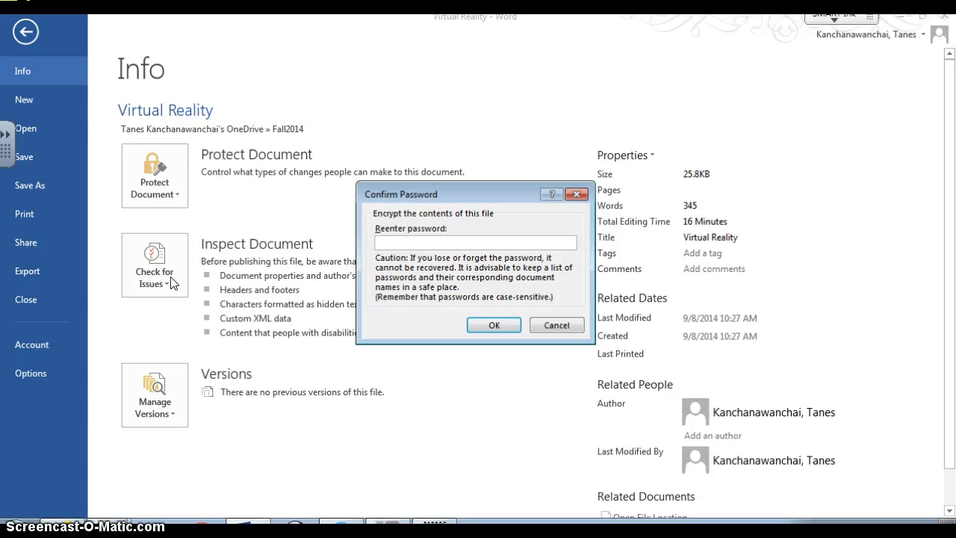
type("123456")
key("Return")
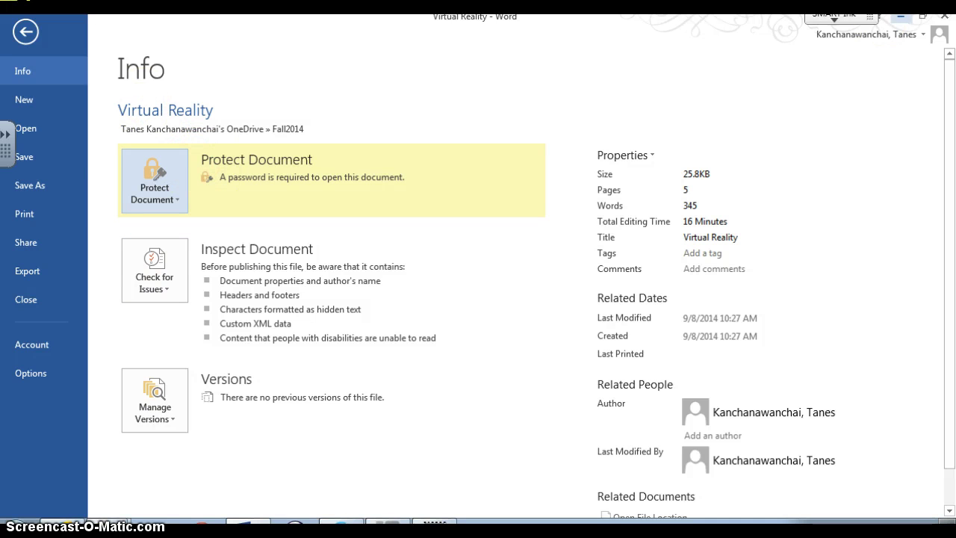
left_click(944, 17)
Step: Save the changes as Word closes, then open the Documents library from the Start menu
left_click(416, 289)
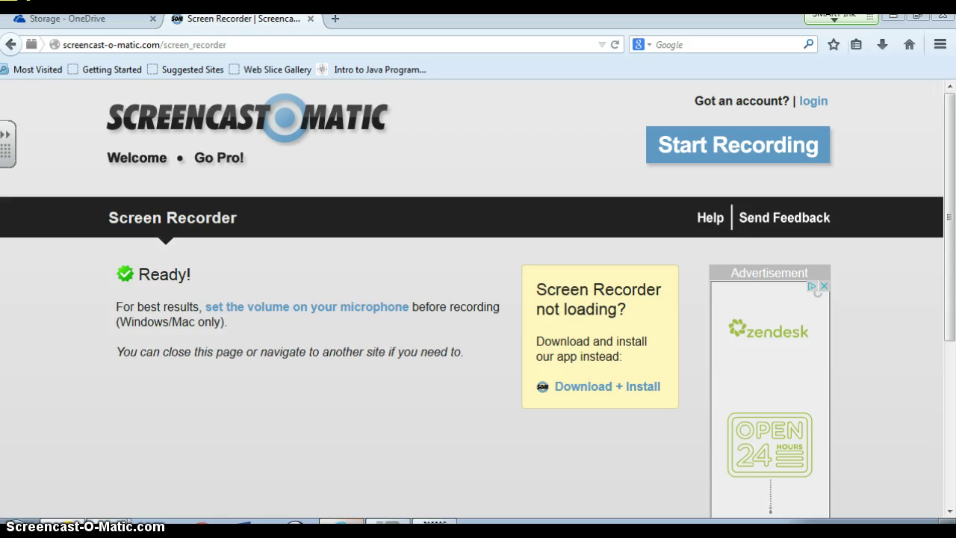
key("super")
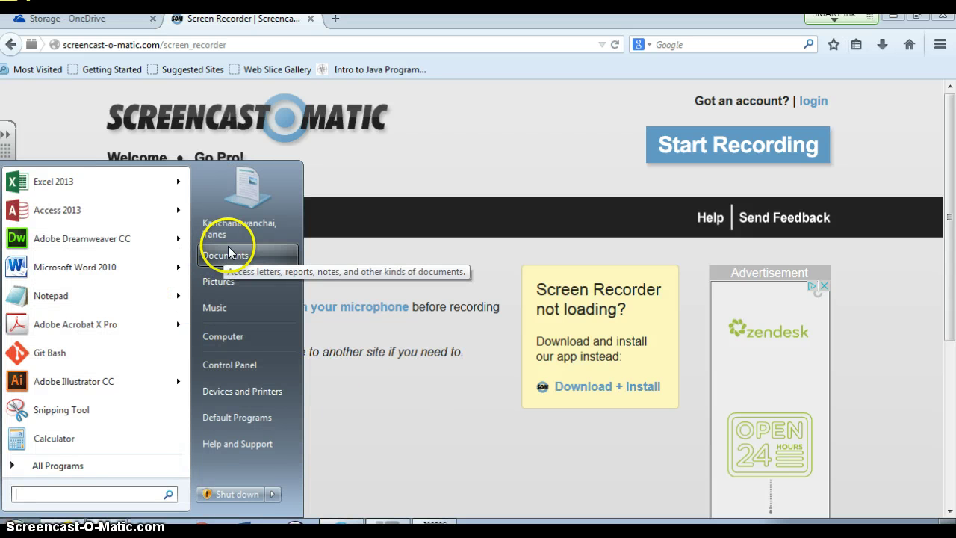
mouse_move(181, 262)
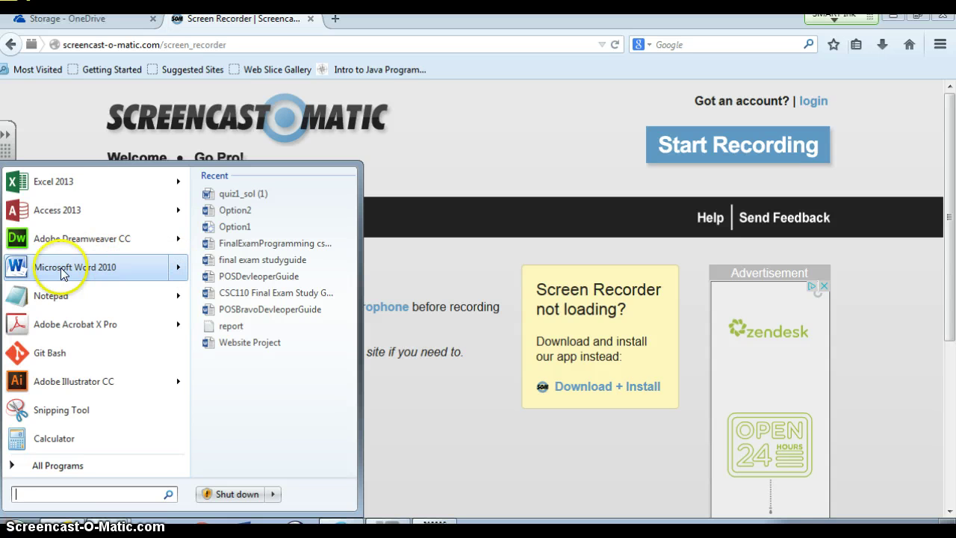
left_click(121, 491)
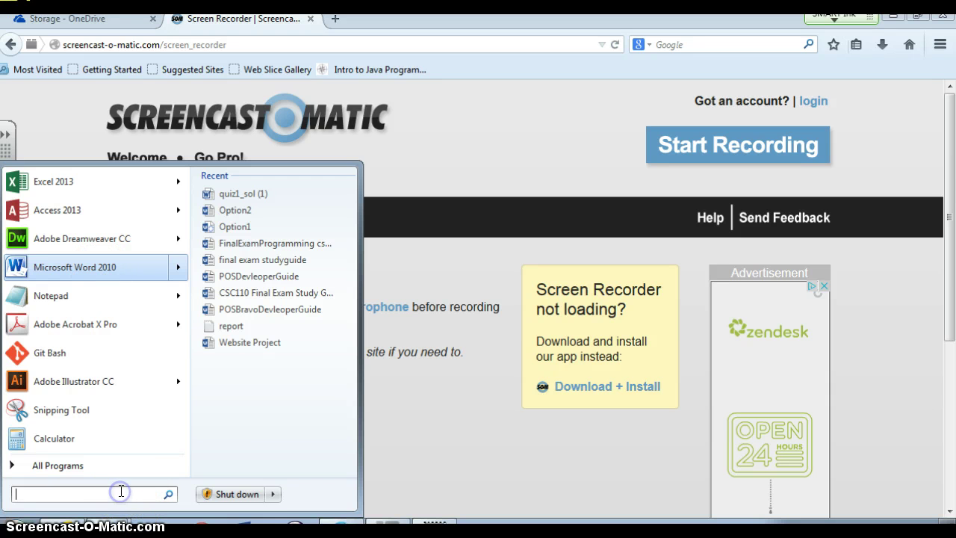
left_click(167, 470)
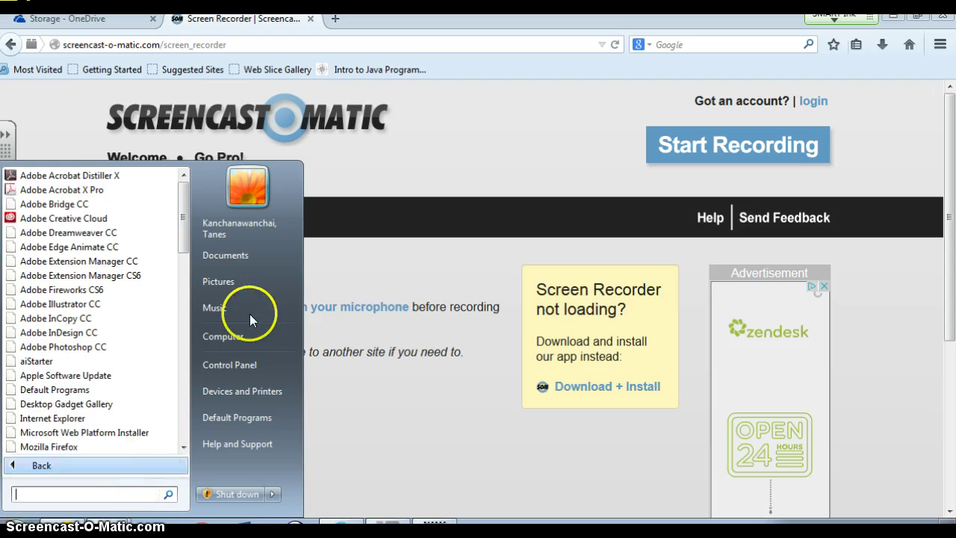
left_click(226, 257)
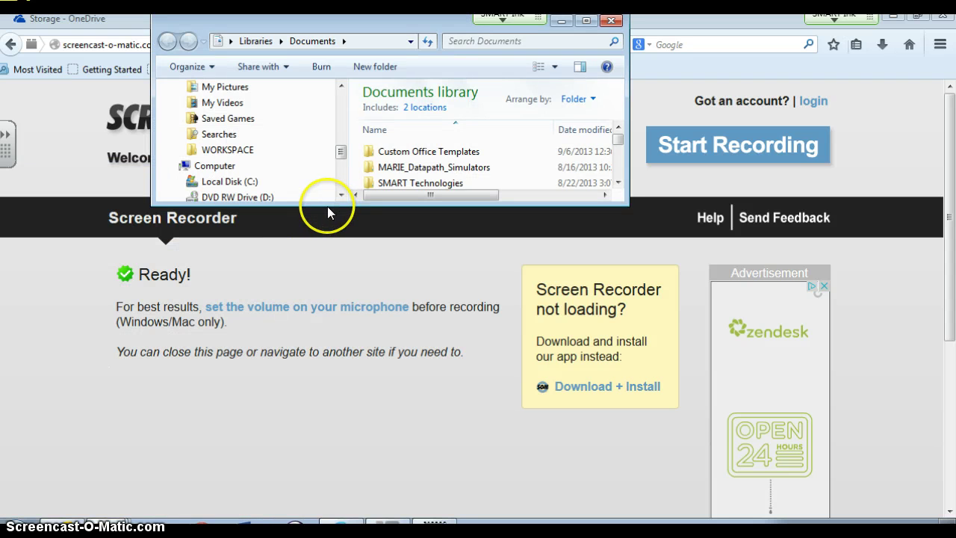
Step: Make the Documents Explorer window taller and switch back to Word
left_click_drag(328, 202, 334, 383)
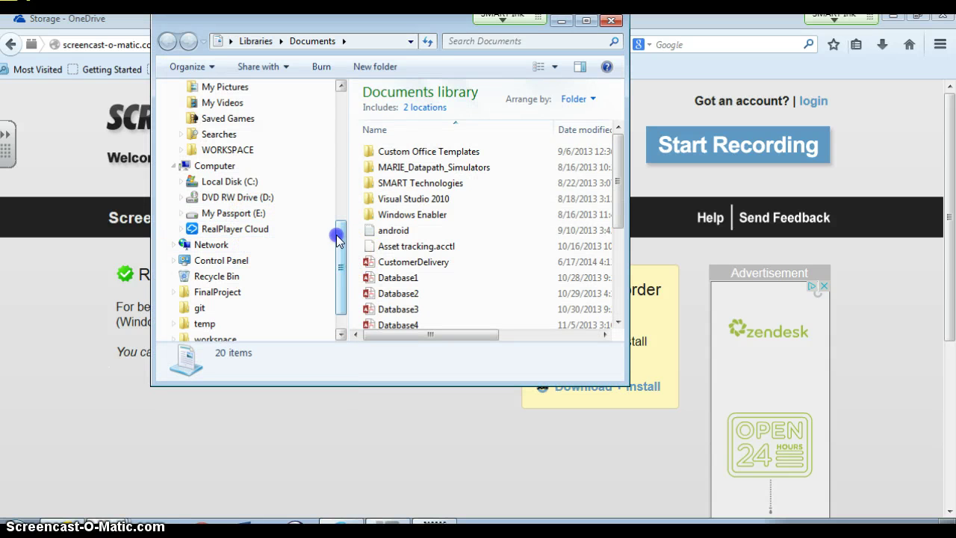
left_click_drag(335, 234, 332, 216)
left_click(245, 521)
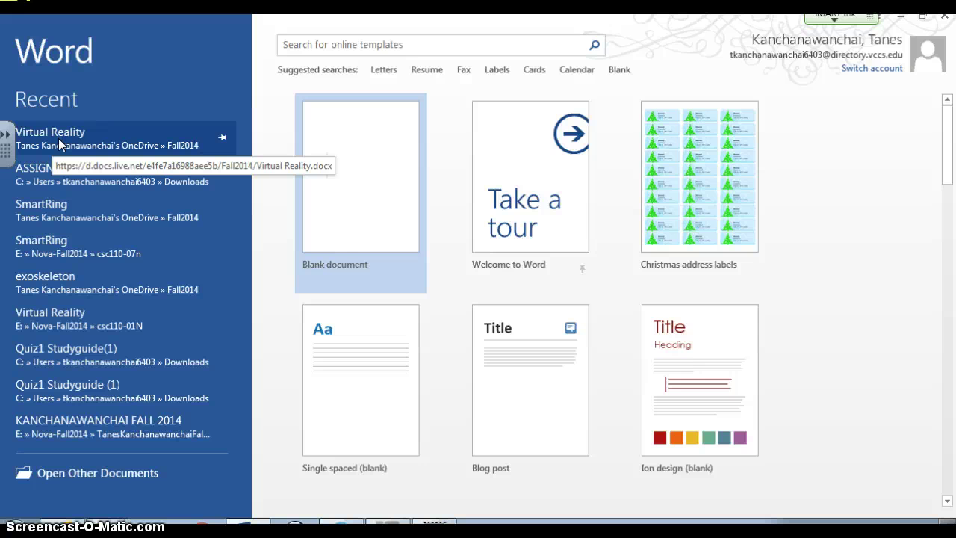
Step: Reopen Virtual Reality from the Recent list, submit its password, and dismiss the SMART Ink notice
left_click(58, 138)
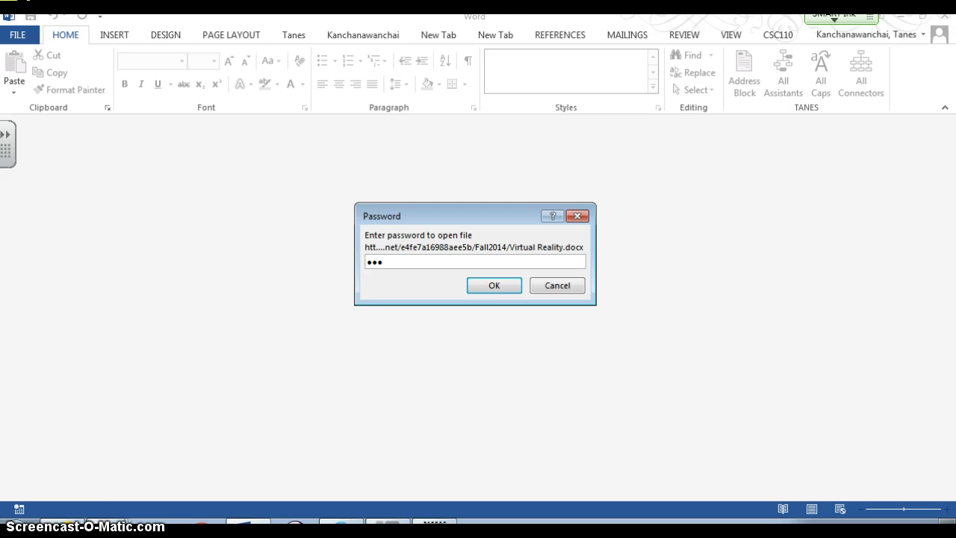
key("Return")
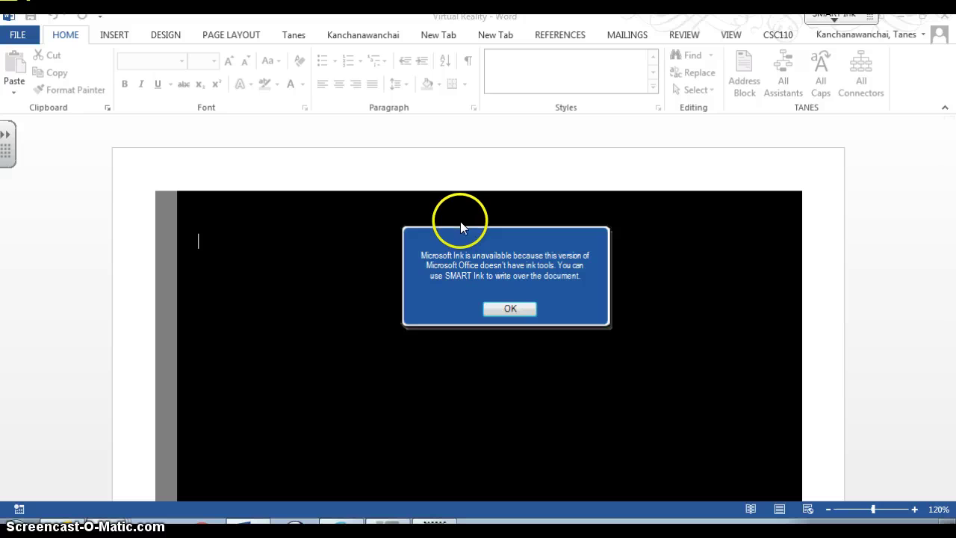
left_click(508, 307)
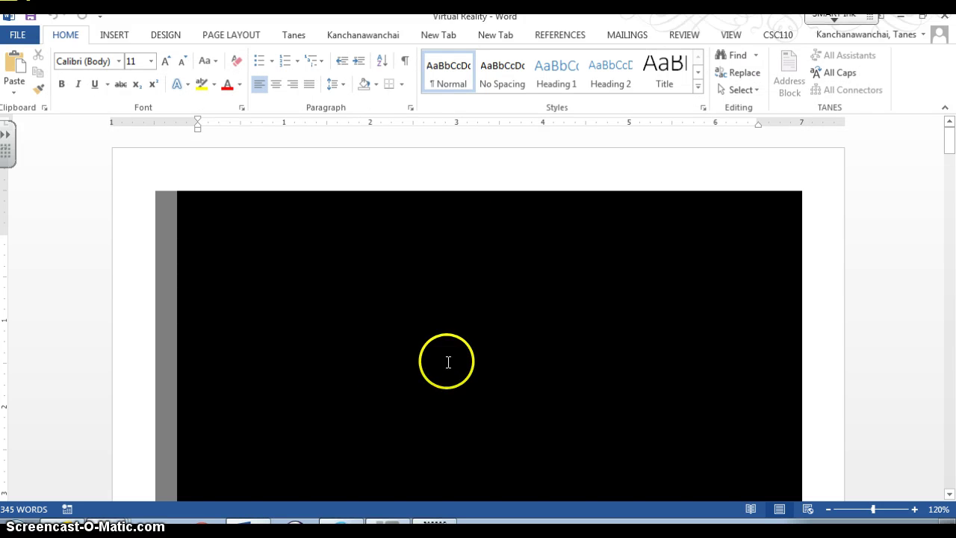
Step: Check the document's OneDrive location under Save As, then go to the Share page
scroll(448, 361, "down", 1)
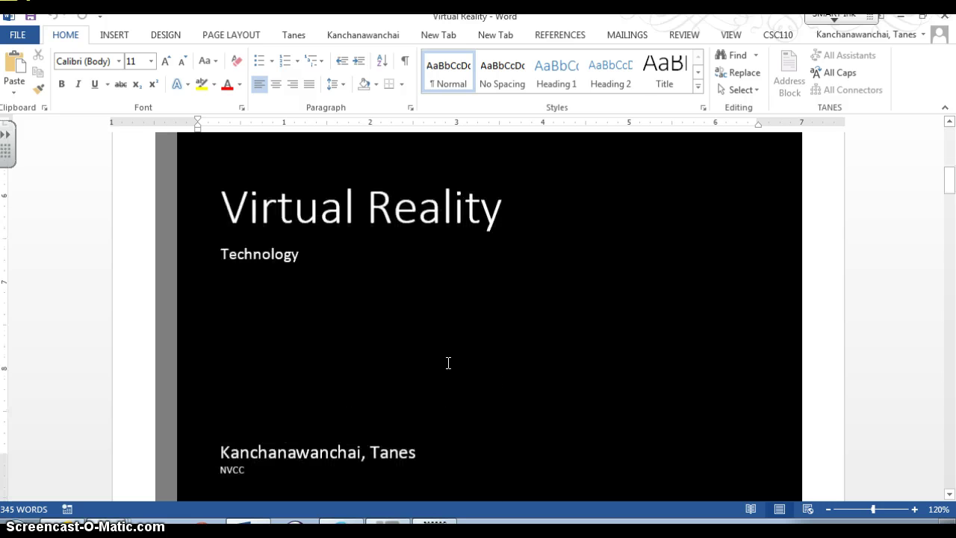
scroll(448, 373, "down", 12)
scroll(448, 375, "down", 15)
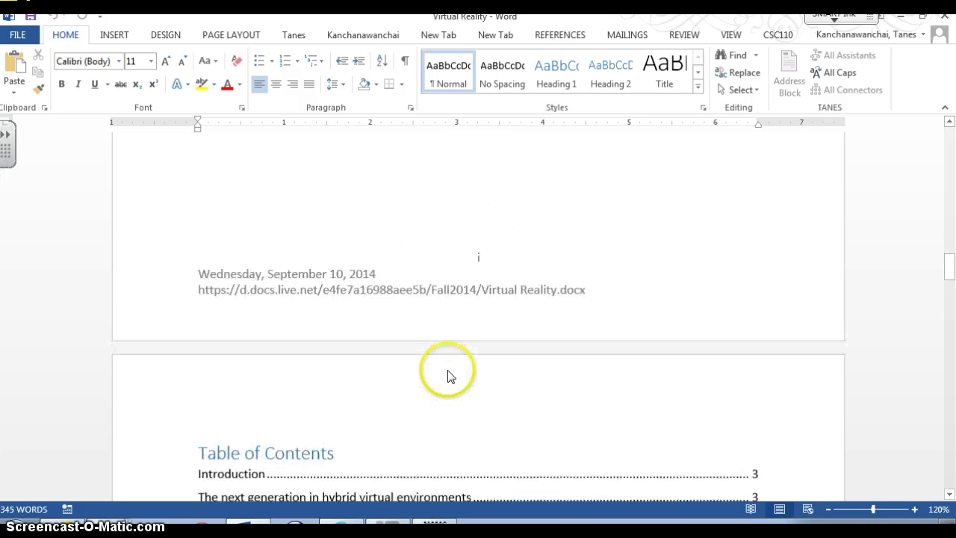
scroll(446, 385, "down", 3)
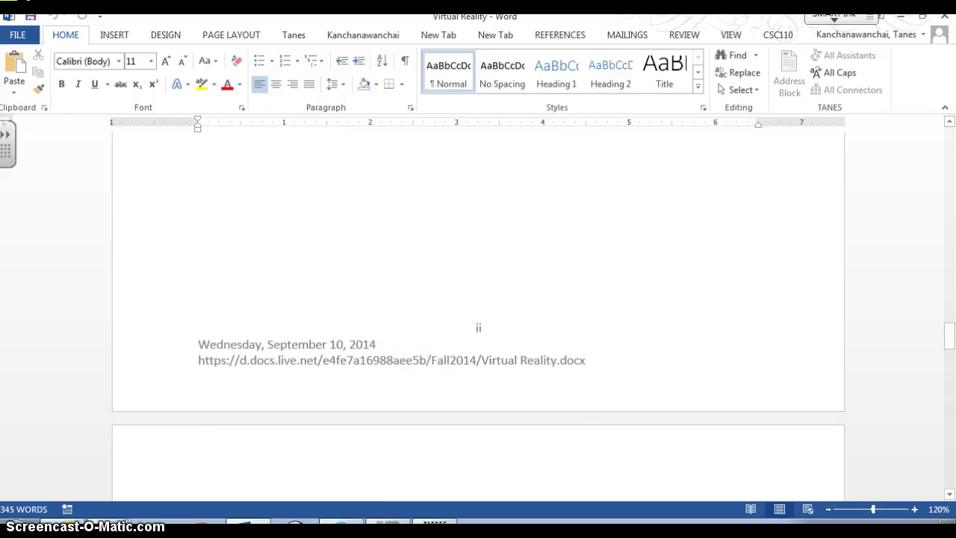
left_click(15, 38)
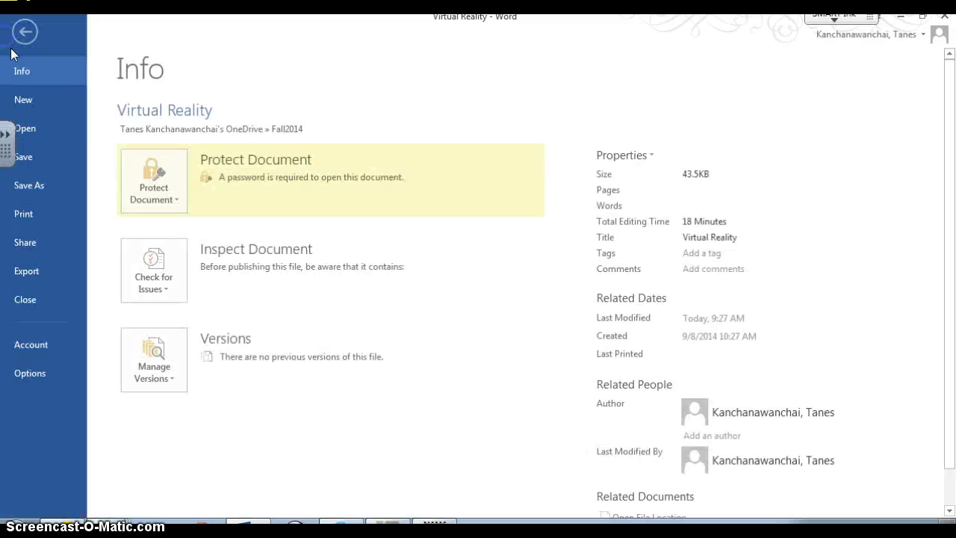
left_click(35, 185)
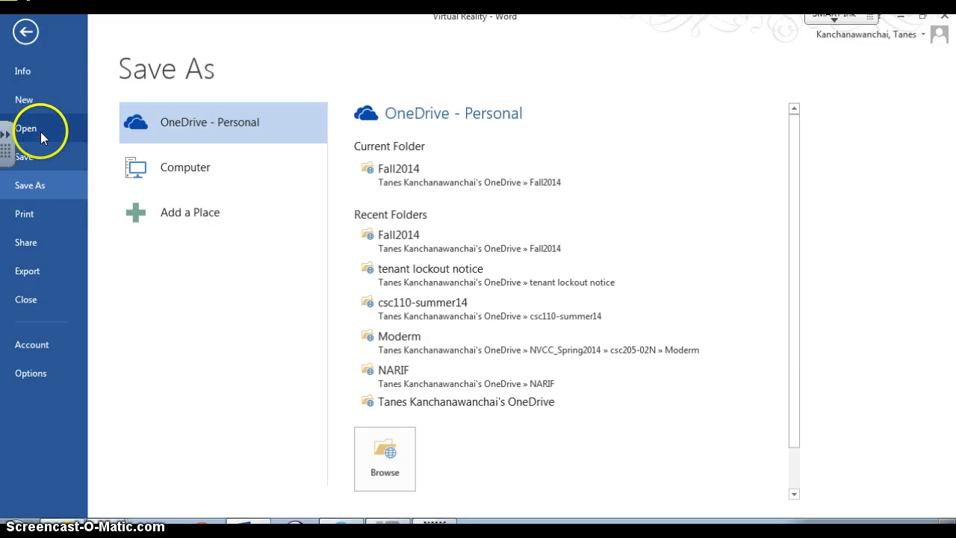
left_click(47, 240)
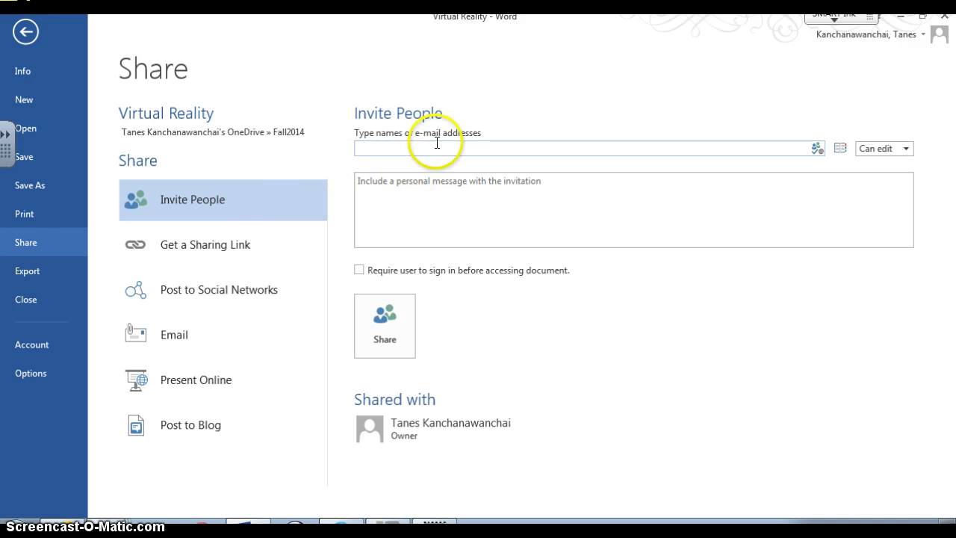
Step: Create both a view-only link and an edit link for the document
left_click(250, 236)
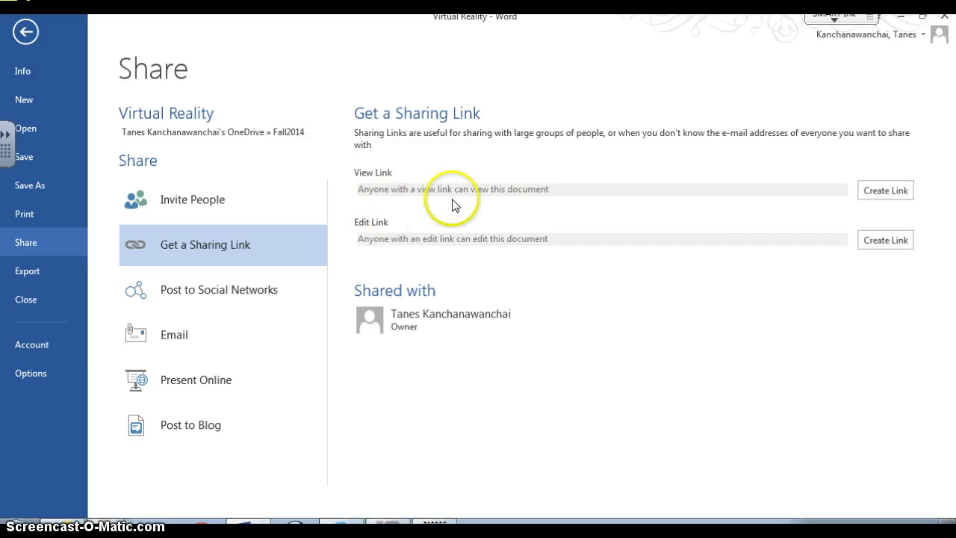
left_click(894, 190)
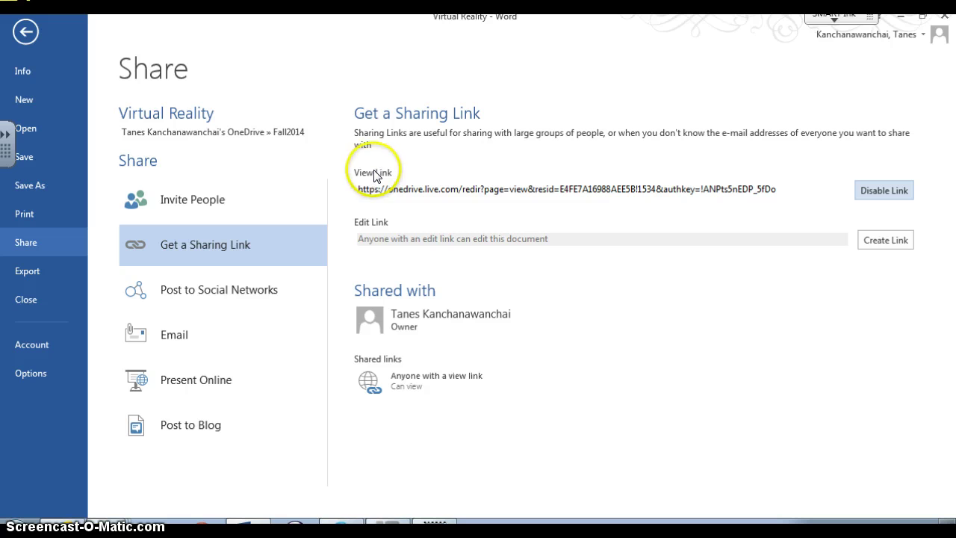
left_click(902, 241)
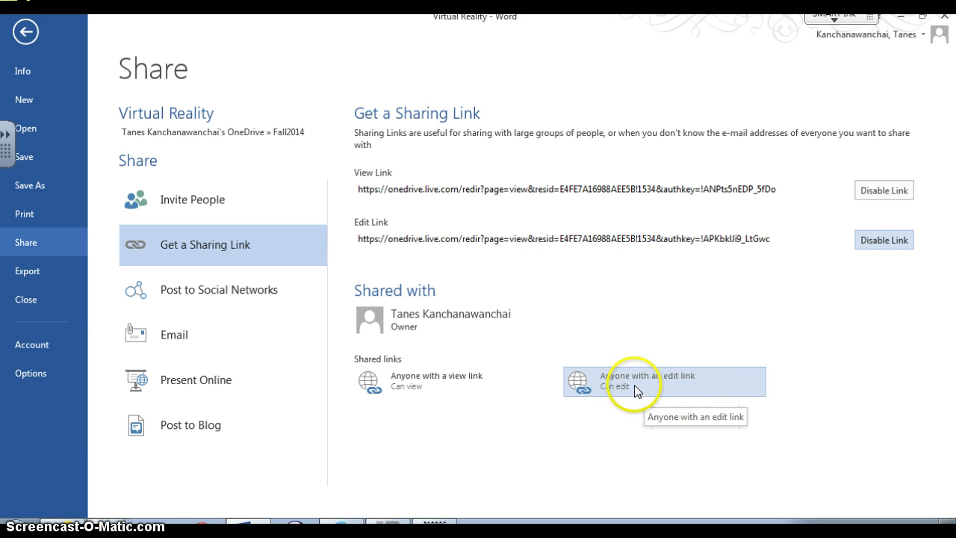
Step: Copy the edit link address, then select the view link address
left_click(780, 238)
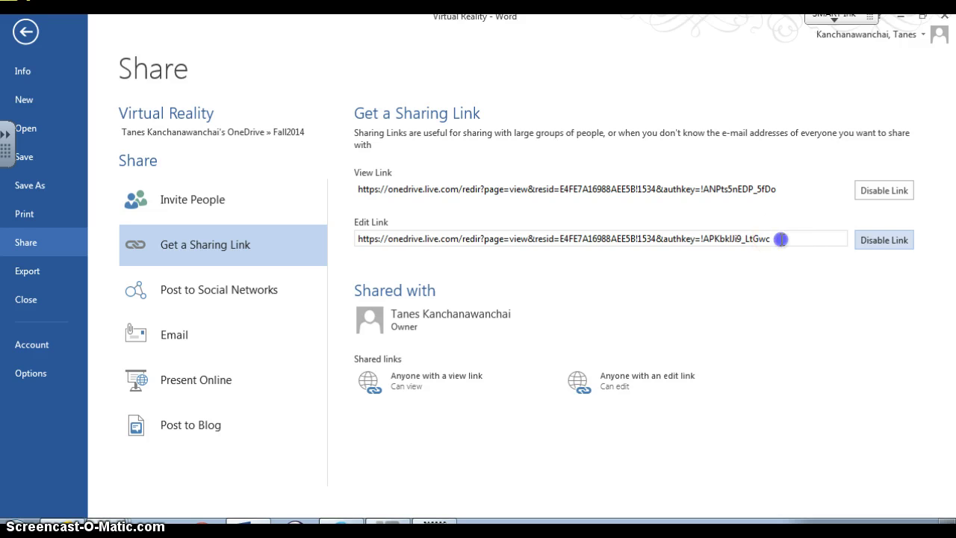
right_click(782, 239)
left_click(761, 267)
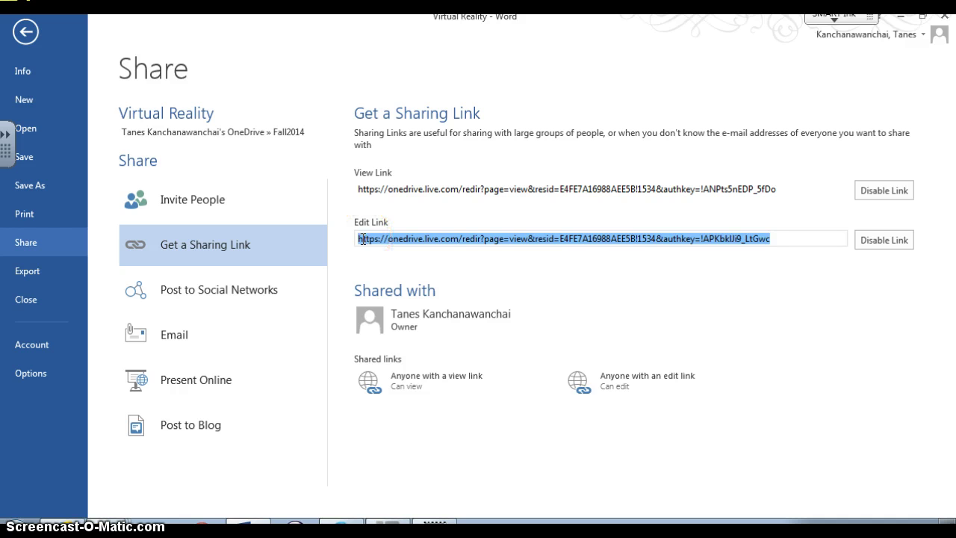
left_click(458, 191)
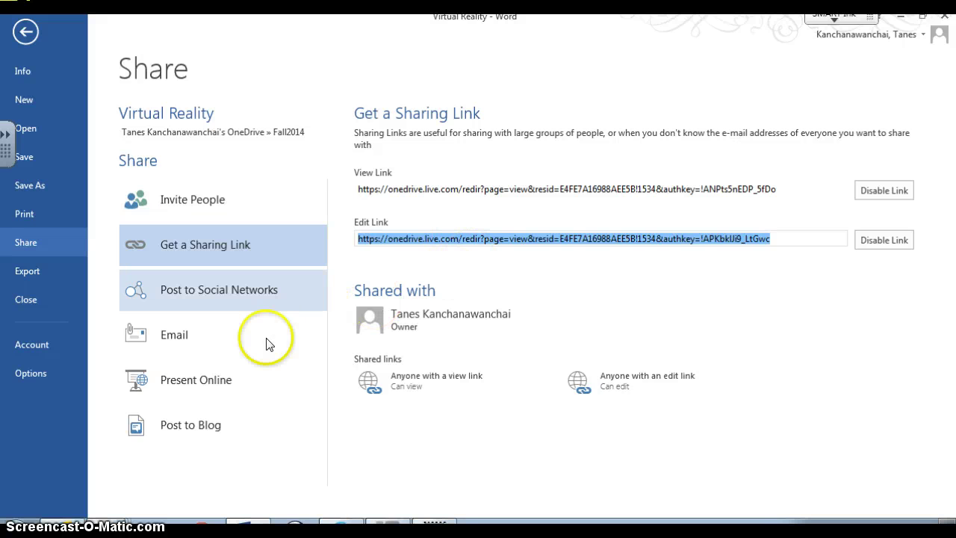
Step: Post the document to social networks with Can view access and the message 'Virtua'
left_click(275, 294)
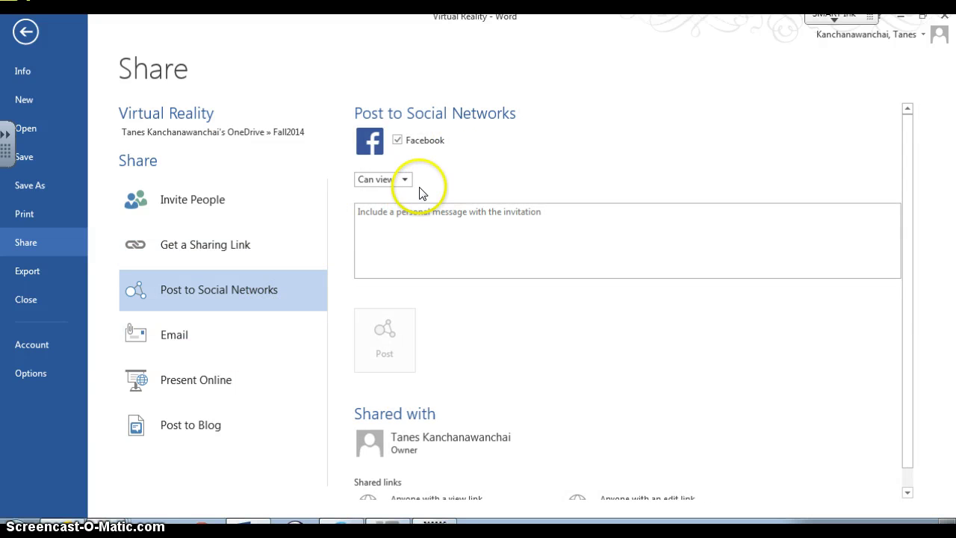
left_click(406, 181)
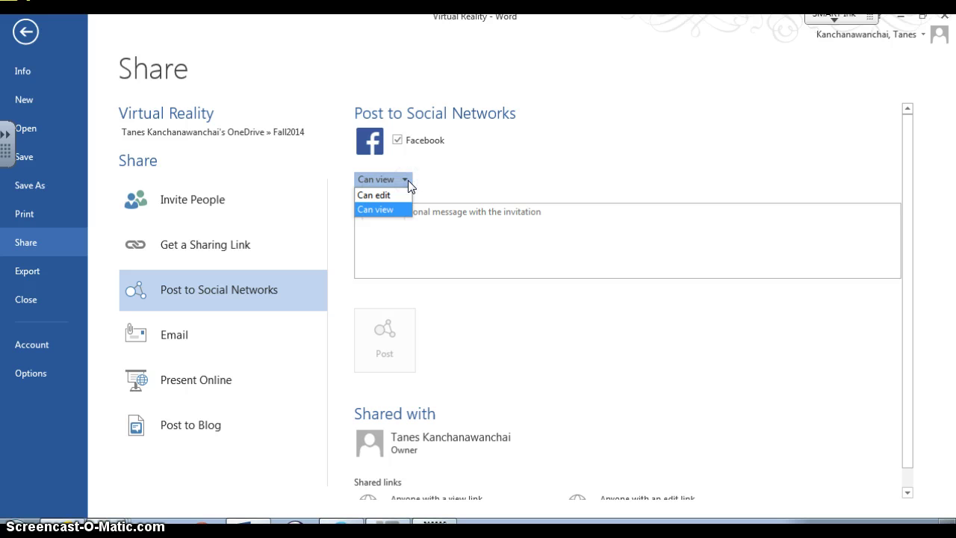
left_click(411, 246)
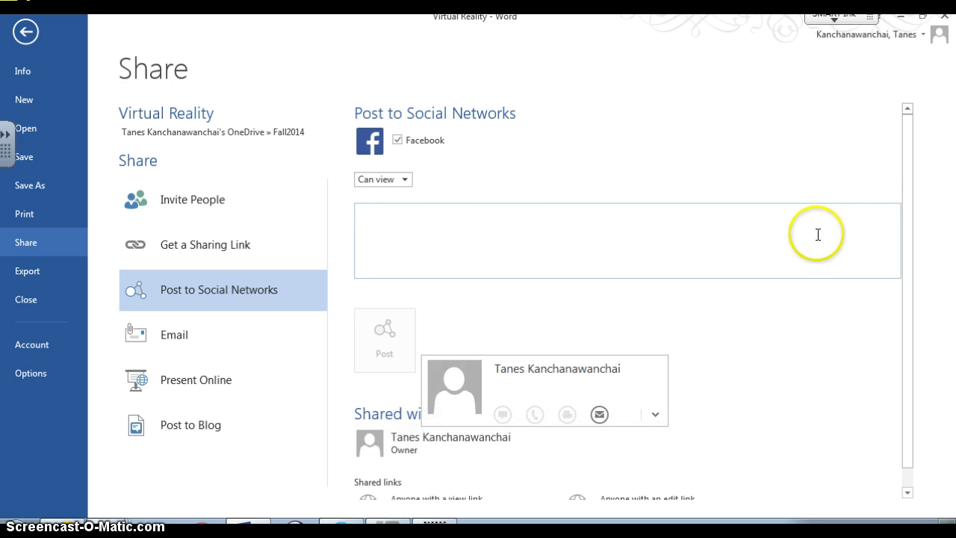
mouse_move(906, 178)
left_mouse_down()
mouse_move(916, 301)
mouse_move(921, 171)
left_mouse_up()
left_click(778, 237)
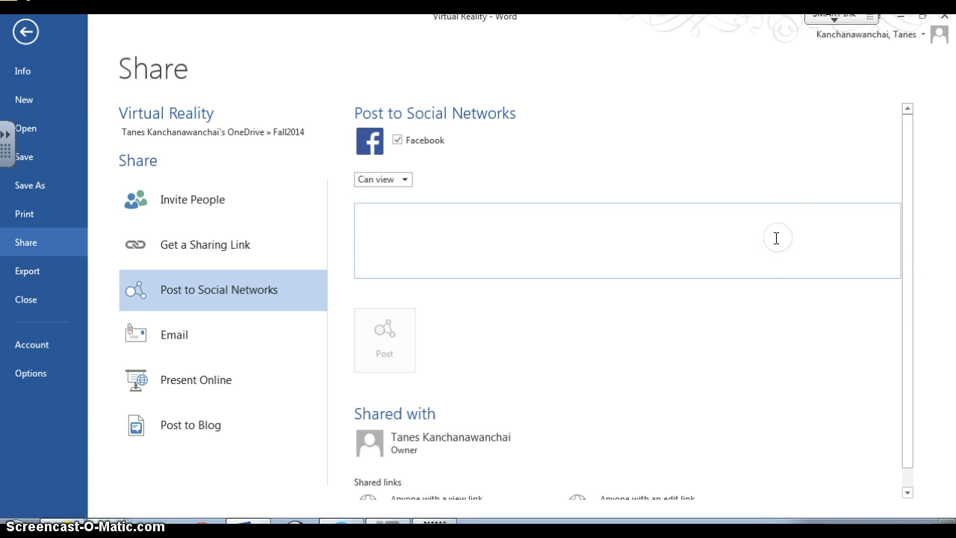
type("Vir")
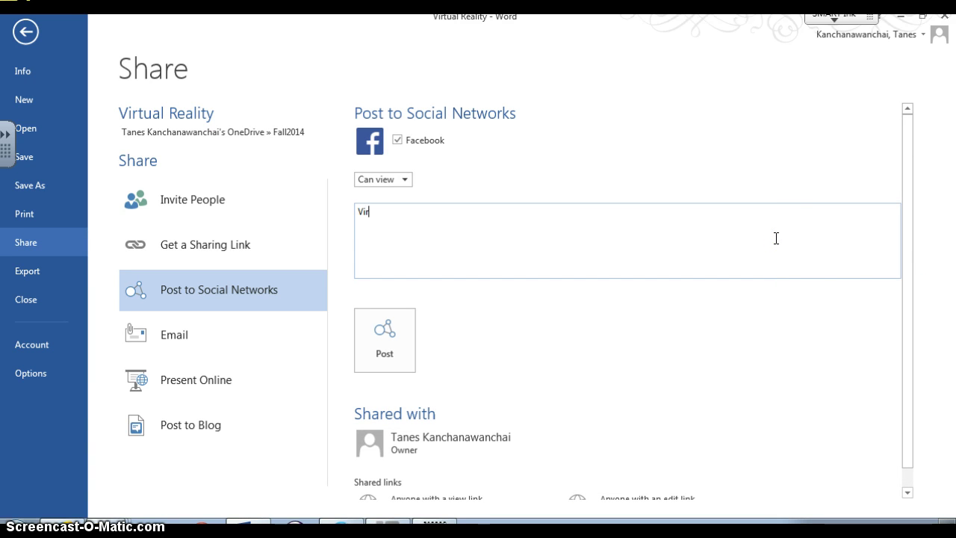
type("tual Reality")
left_click(374, 323)
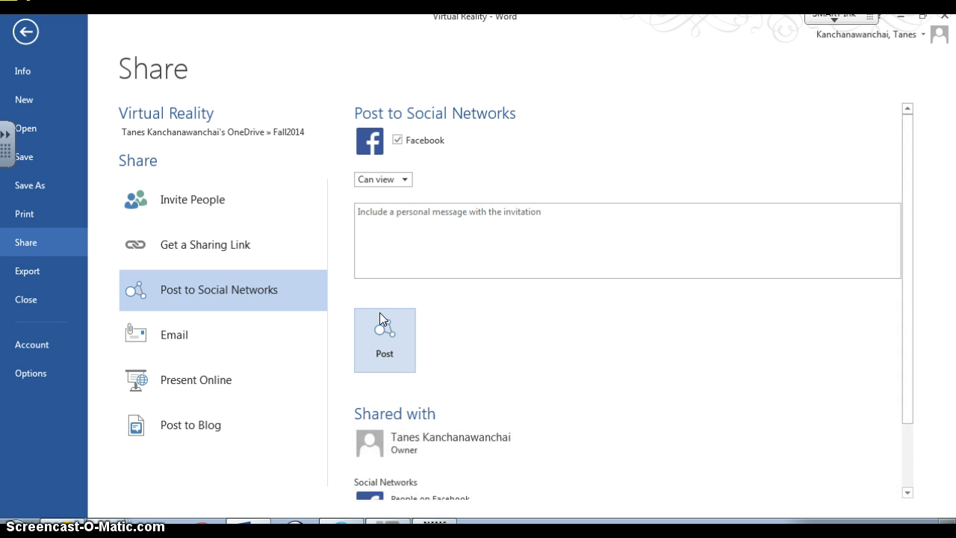
Step: Retry the Facebook post and inspect the new Facebook share entry
scroll(379, 312, "down", 1)
left_click(396, 318)
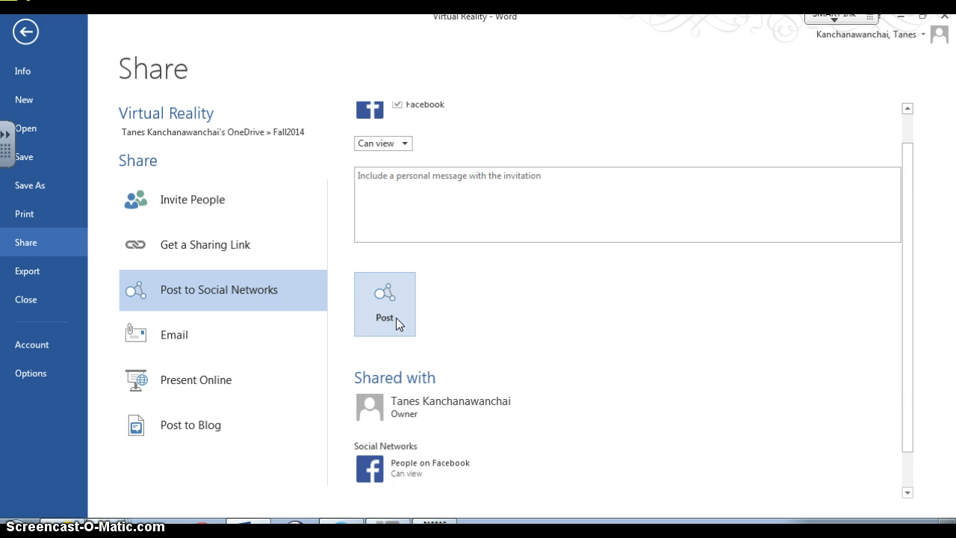
scroll(395, 318, "down", 1)
left_click(426, 423)
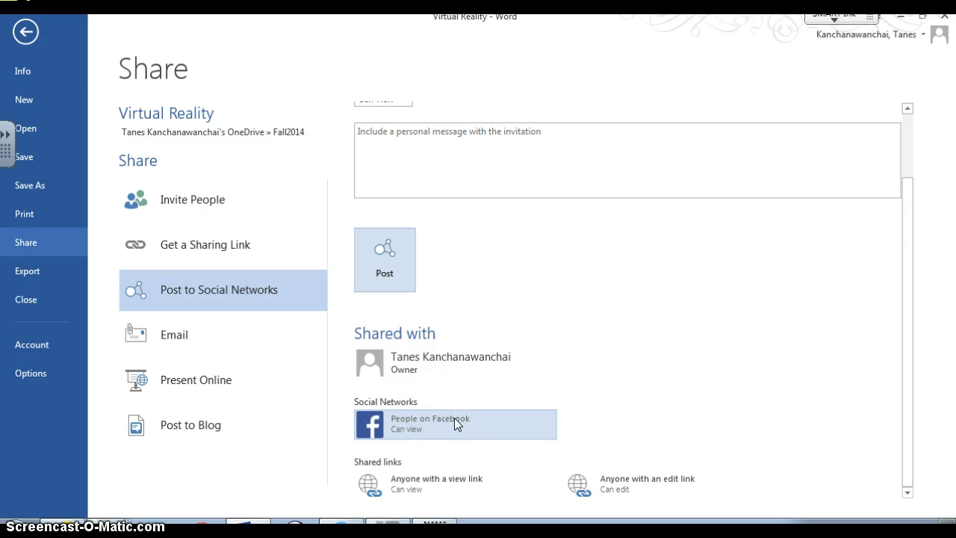
scroll(454, 421, "up", 2)
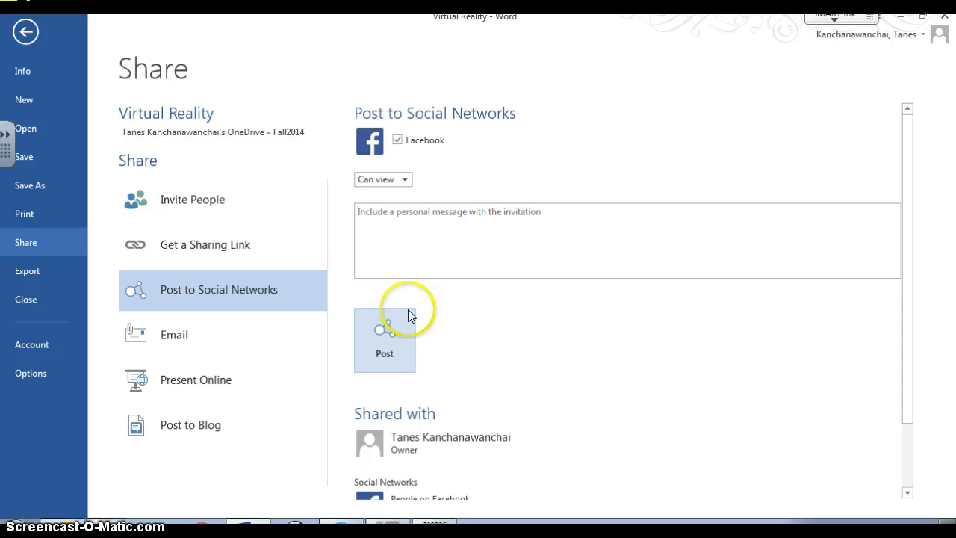
Step: Post the document to Facebook with the message 'Virtual' and review the shared-with list
left_click(407, 232)
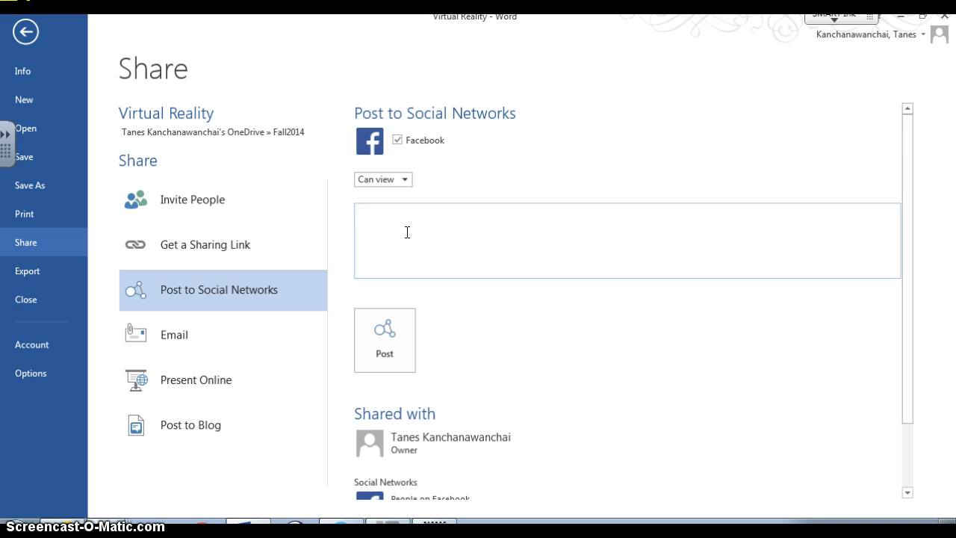
type("Virtual Reality")
left_click(380, 315)
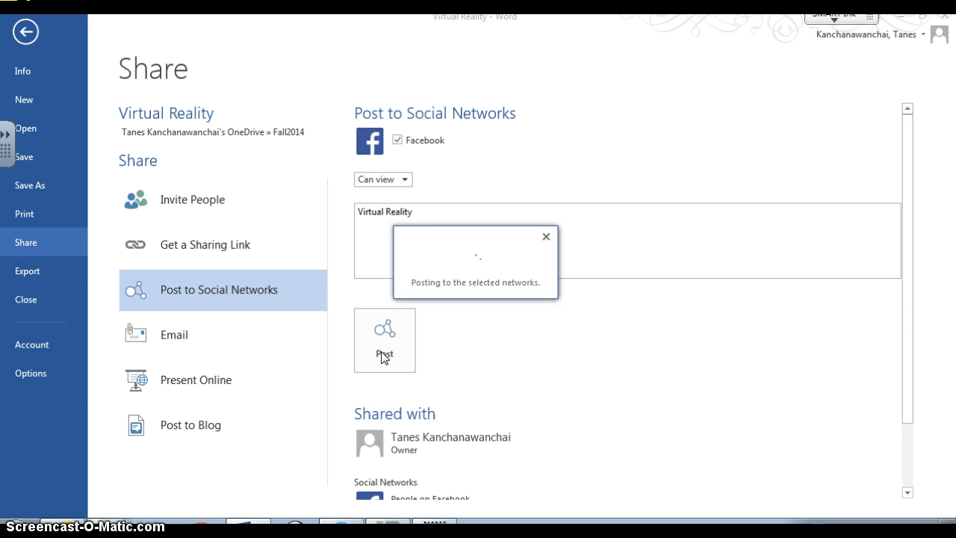
scroll(380, 353, "down", 1)
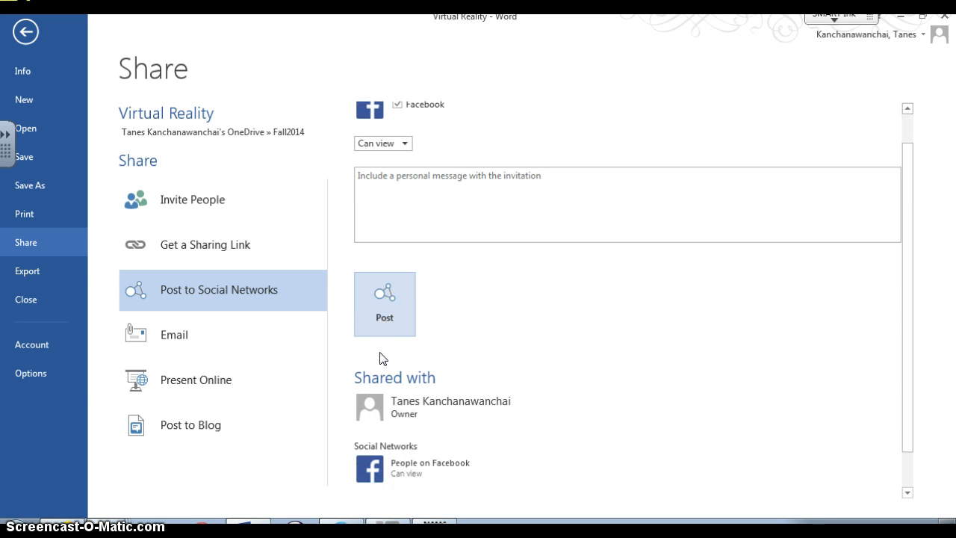
scroll(382, 359, "down", 1)
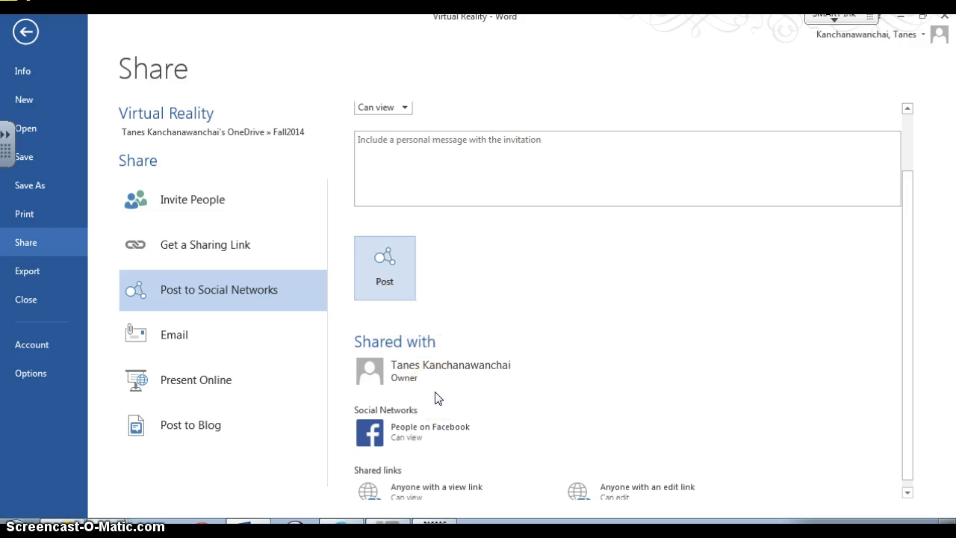
scroll(437, 398, "down", 1)
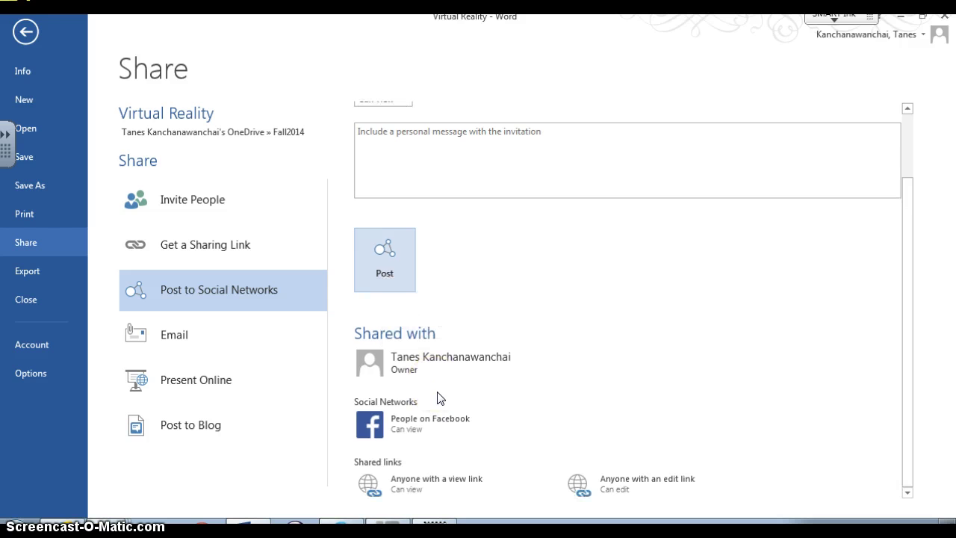
scroll(437, 397, "up", 2)
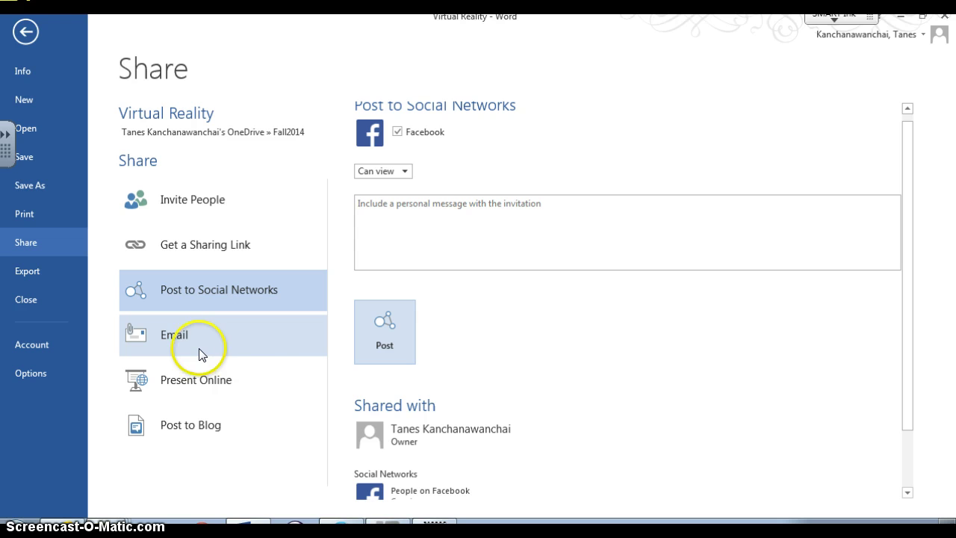
Step: Create a new blog post from the document and dismiss the blog account registration prompt
left_click(186, 394)
left_click(191, 430)
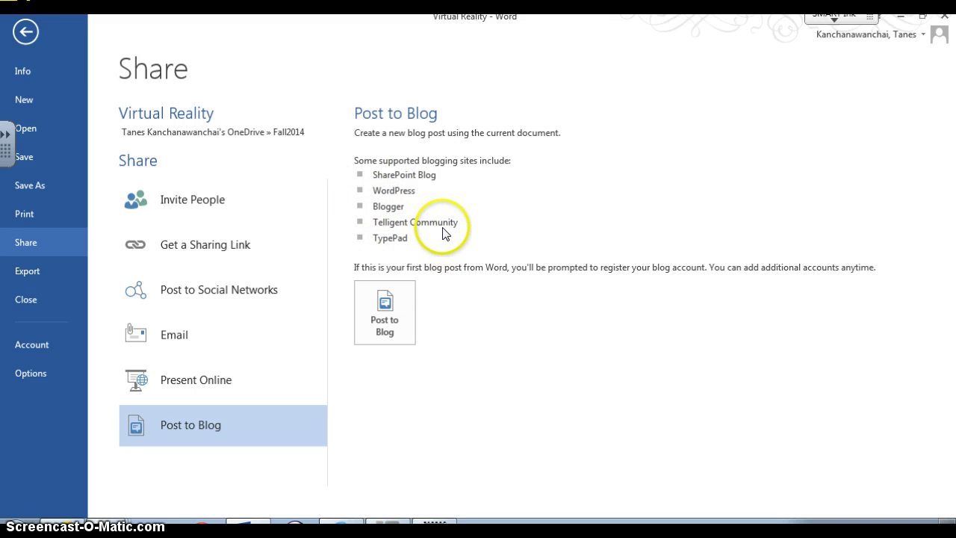
left_click(391, 307)
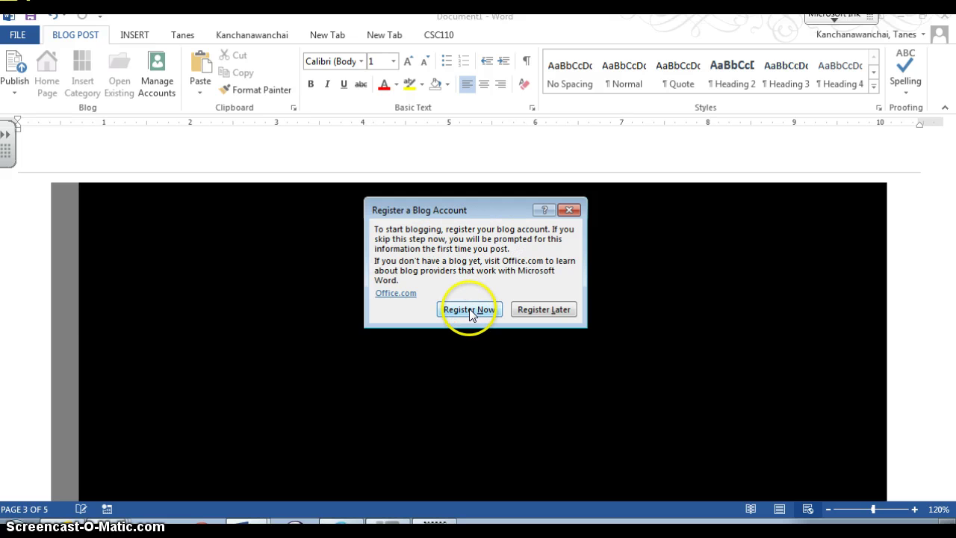
left_click(529, 309)
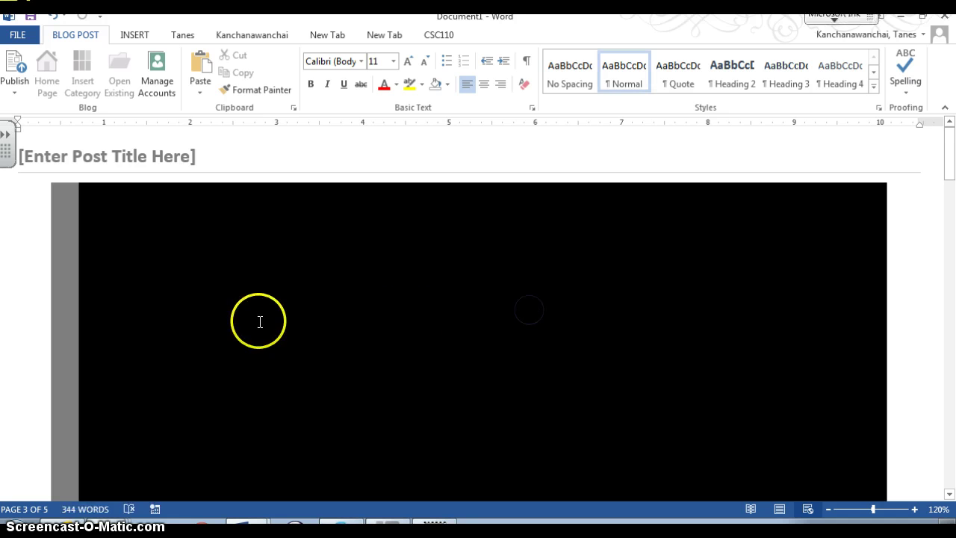
Step: Select the Document1 blog post title placeholder, then bring up its File Info page
scroll(177, 181, "down", 1)
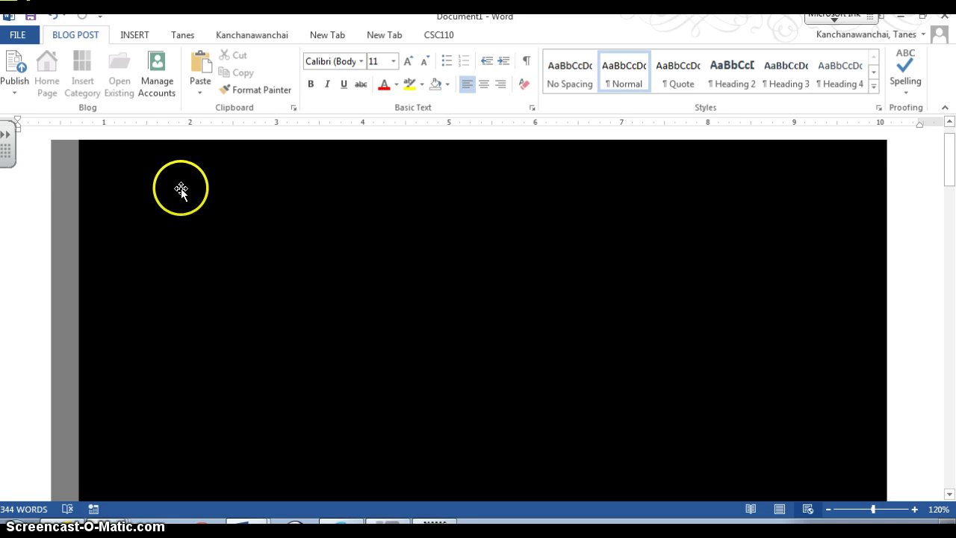
scroll(182, 187, "up", 1)
left_click(182, 159)
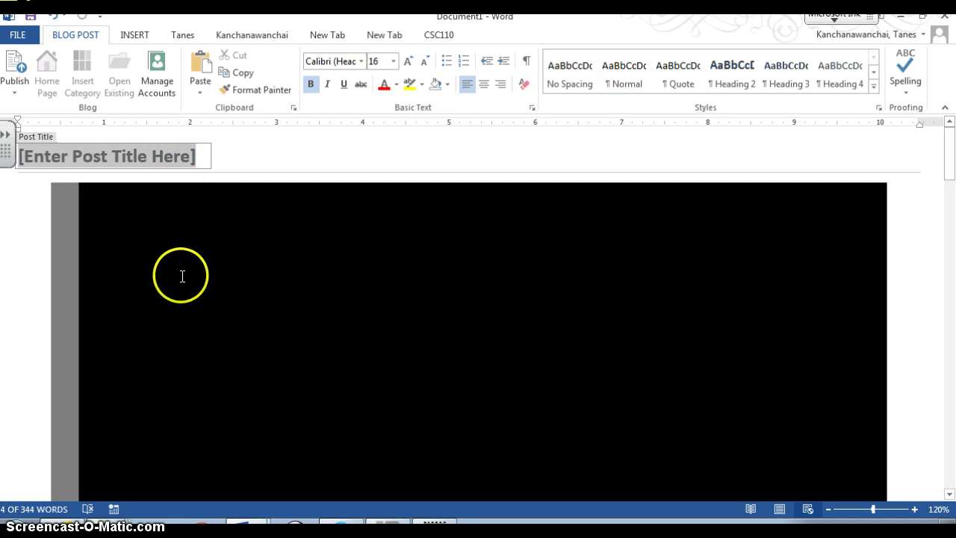
scroll(301, 454, "down", 1)
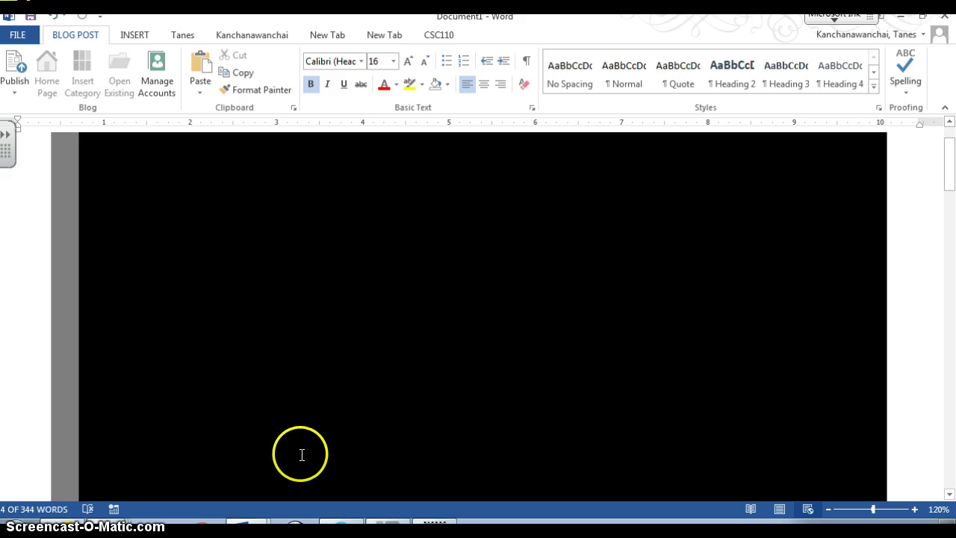
left_click(22, 36)
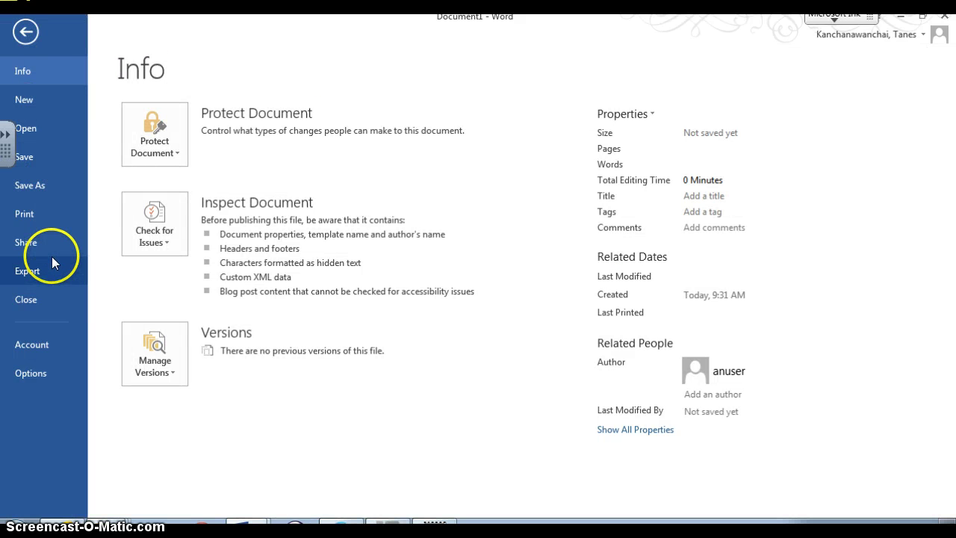
Step: Attempt Present Online with 'Enable remote viewers to download' ticked, then return to the blog post
left_click(51, 252)
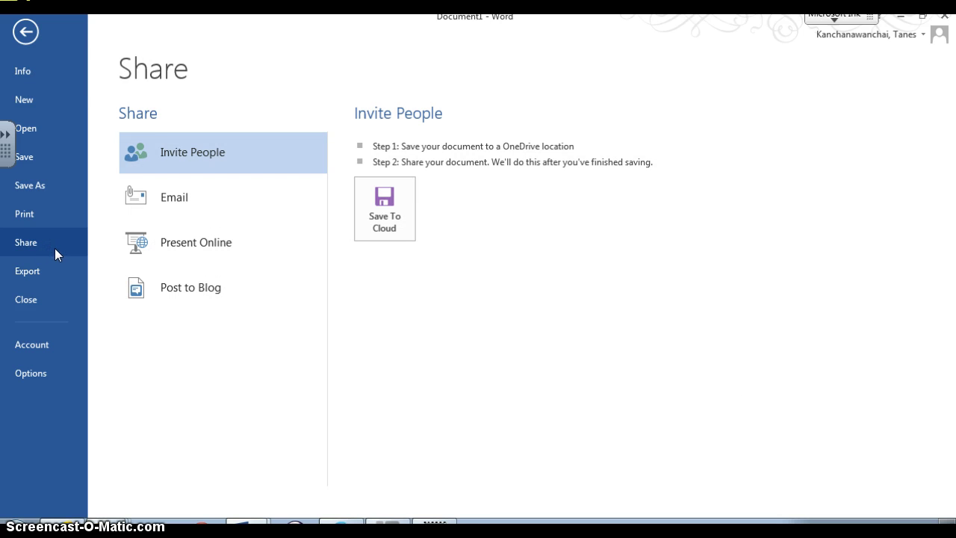
left_click(186, 257)
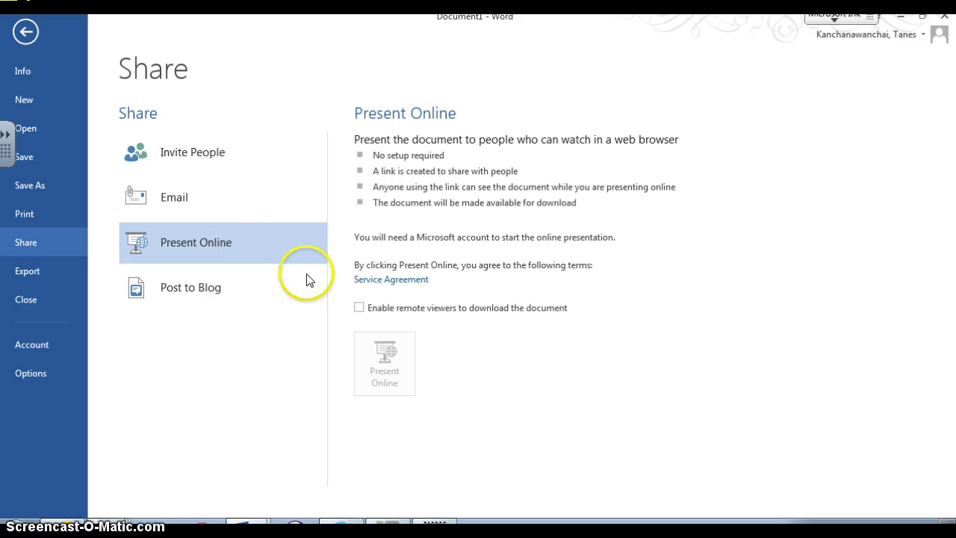
left_click(359, 307)
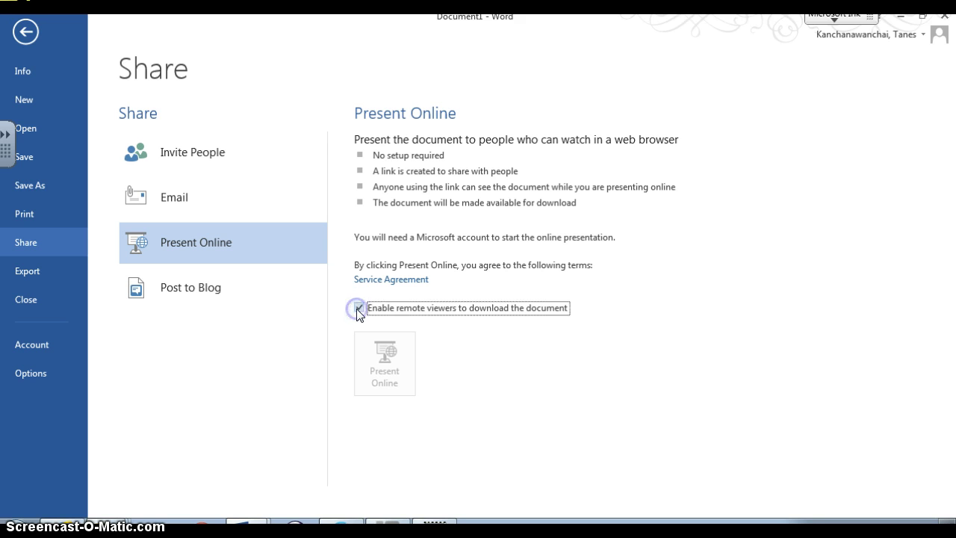
left_click(391, 379)
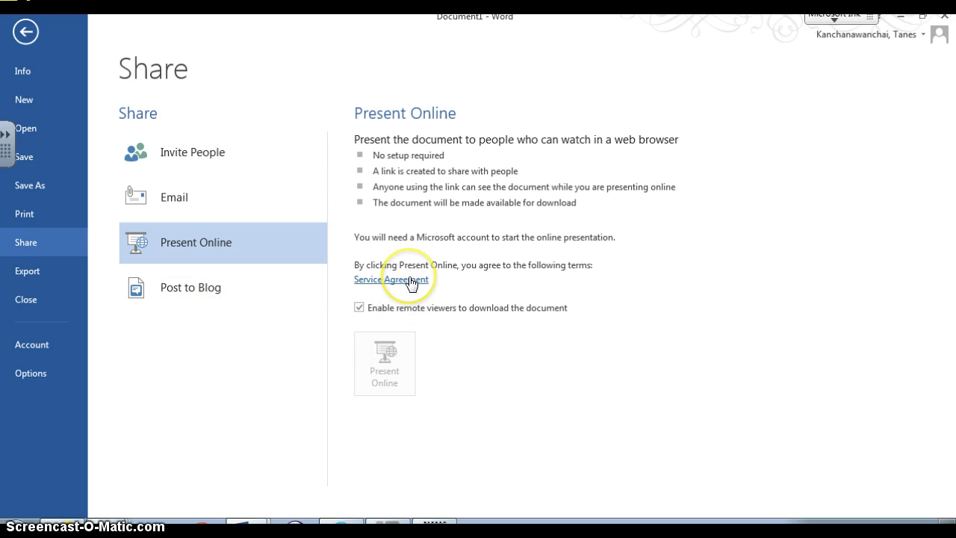
left_click(379, 366)
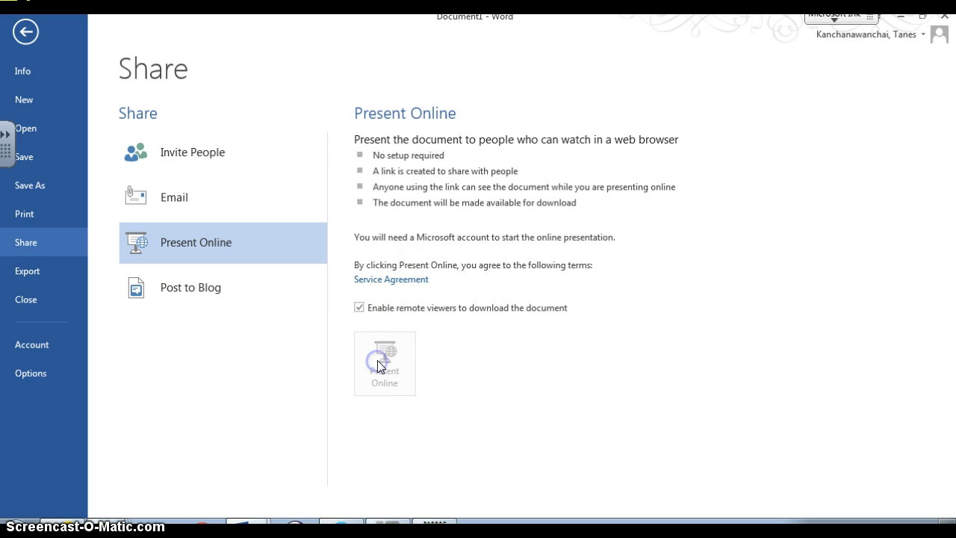
left_click(133, 166)
left_click(34, 30)
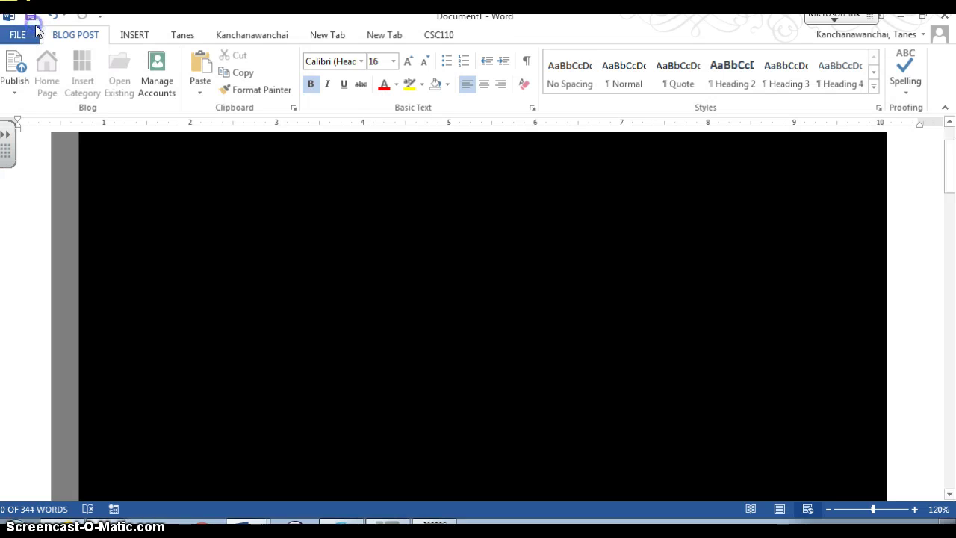
Step: Select the black shape in the blog post document and toggle its File options
left_click(226, 277)
left_click(154, 169)
left_click(54, 35)
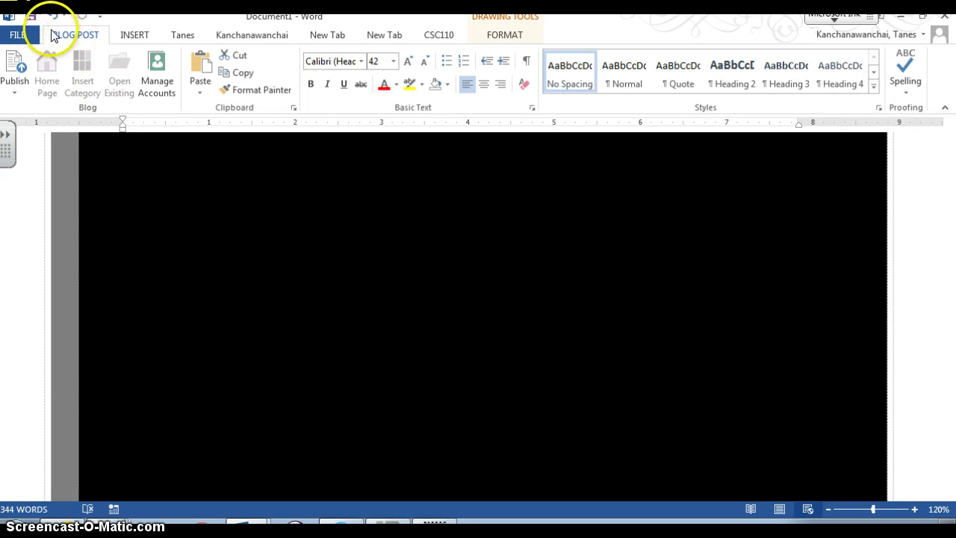
left_click(27, 34)
left_click(29, 36)
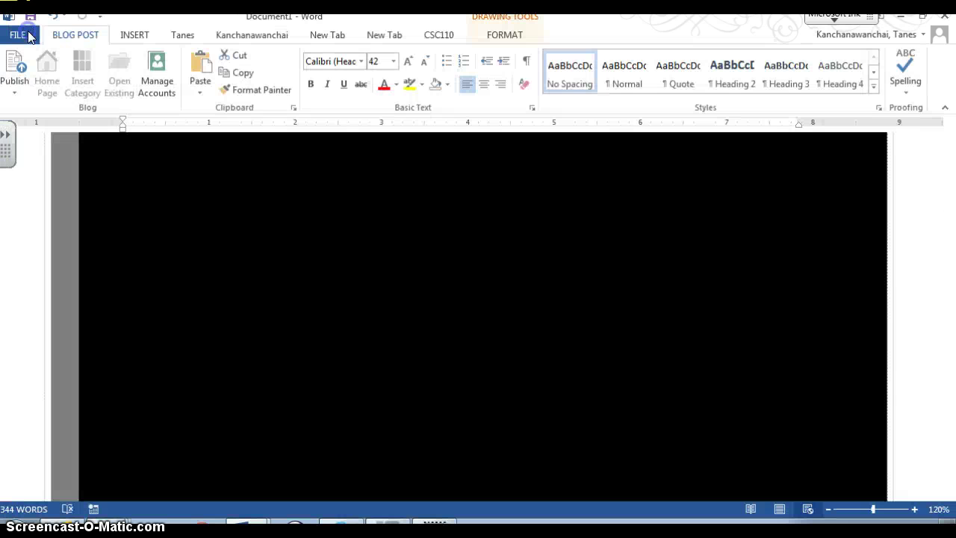
Step: Close Document1 without saving and open the Virtual Reality paper's File Info page
left_click(949, 21)
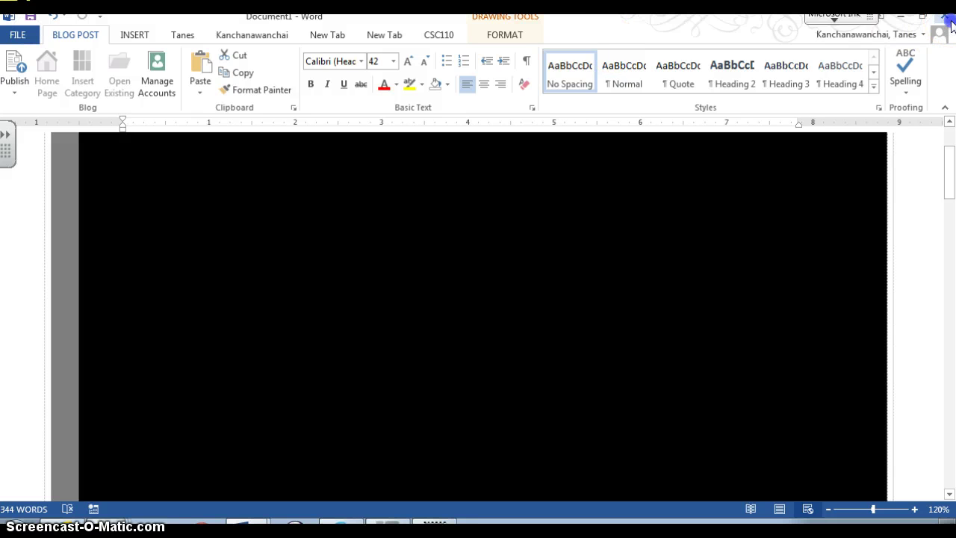
left_click(480, 296)
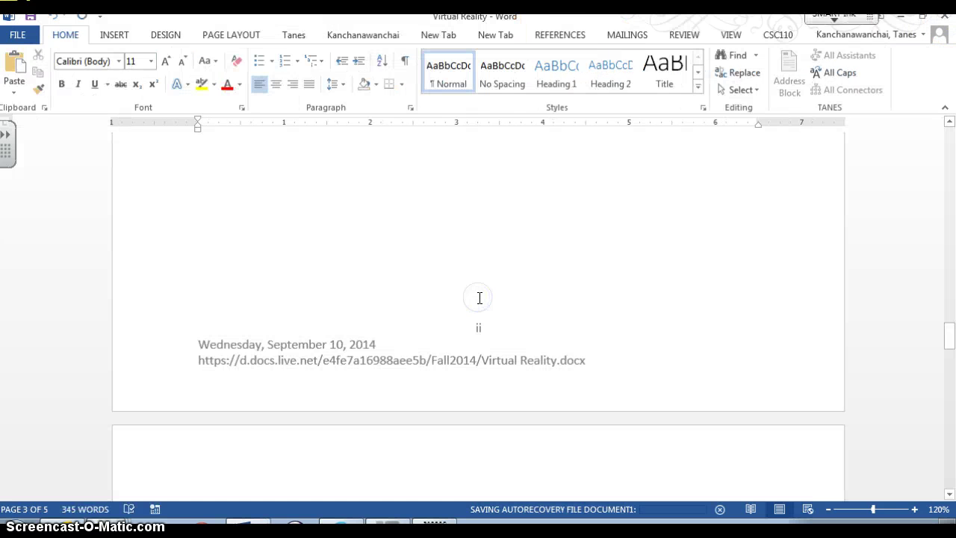
scroll(479, 298, "up", 5)
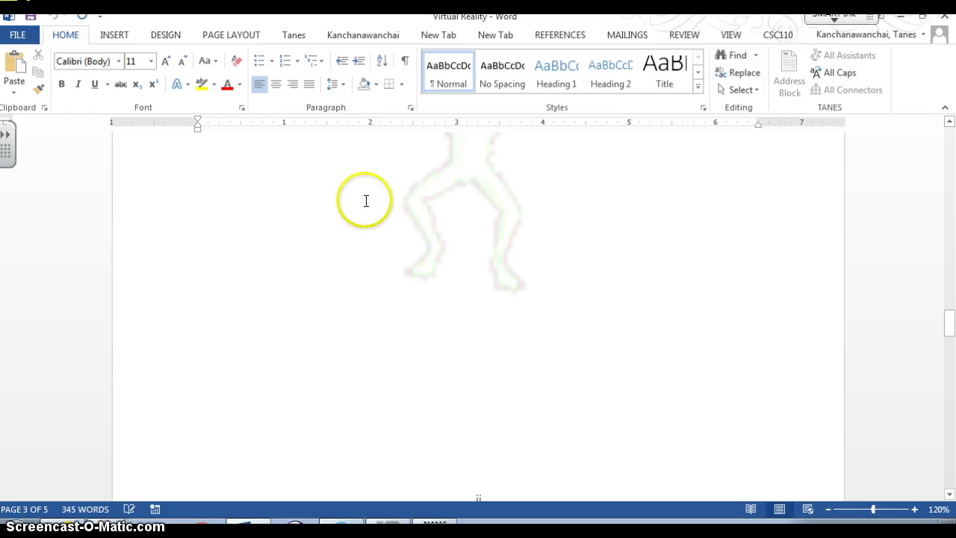
left_click(22, 35)
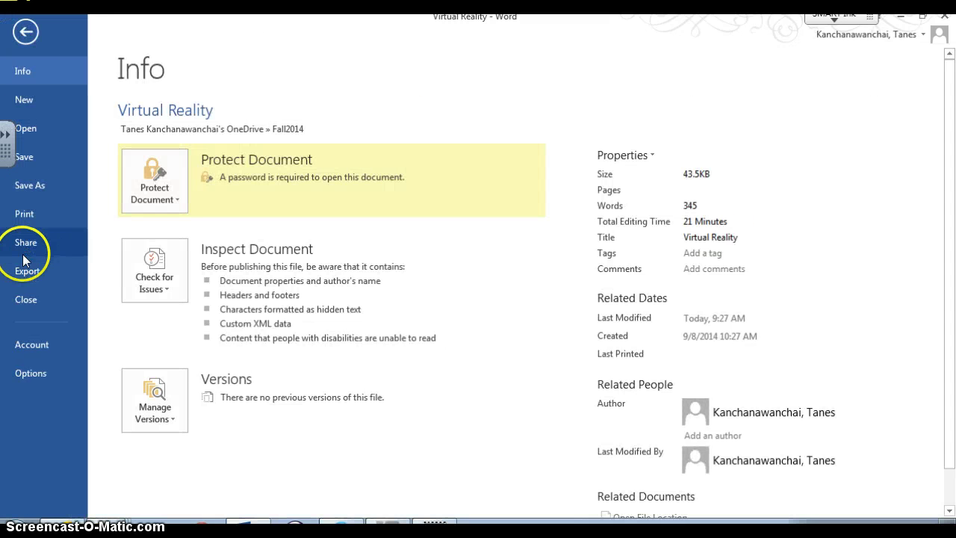
Step: Present the paper online via Share, with remote viewers allowed to download the document
left_click(25, 242)
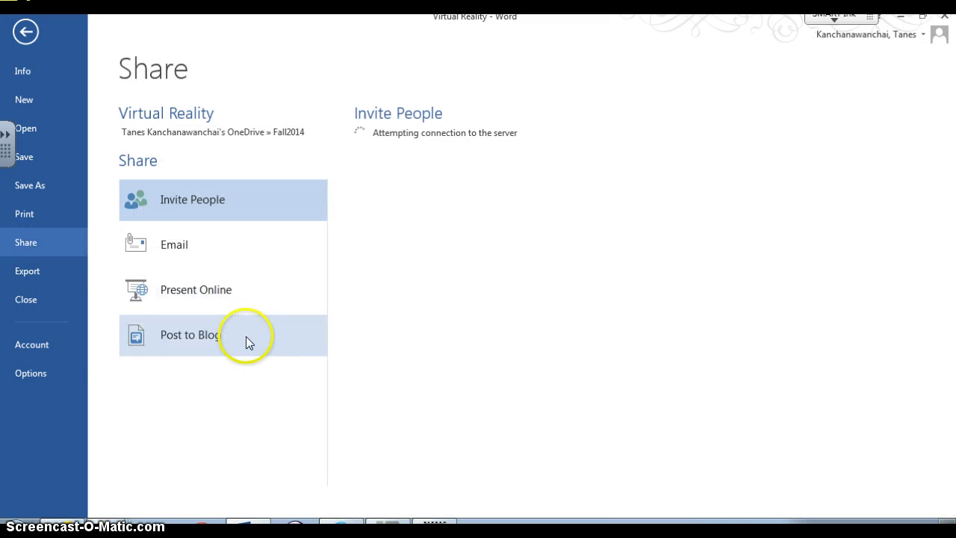
left_click(222, 277)
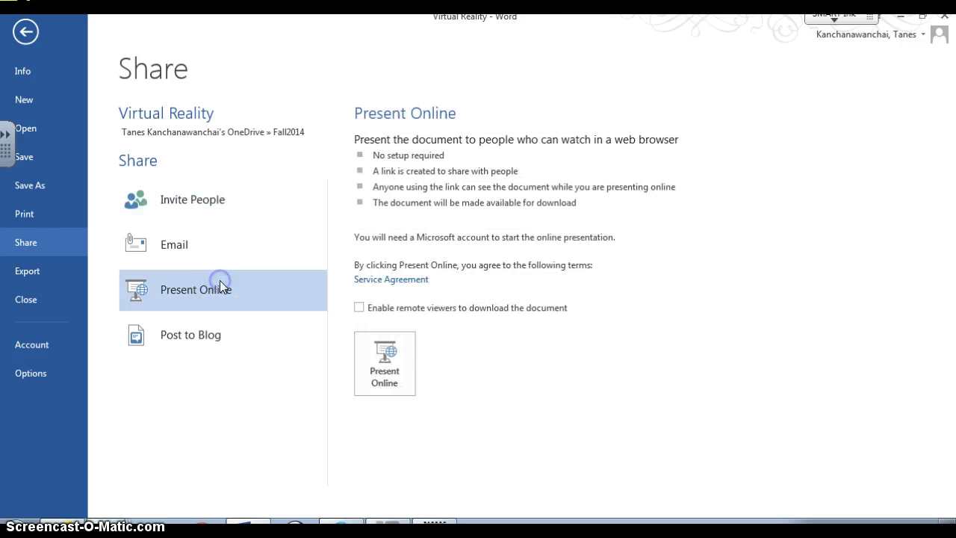
left_click(366, 307)
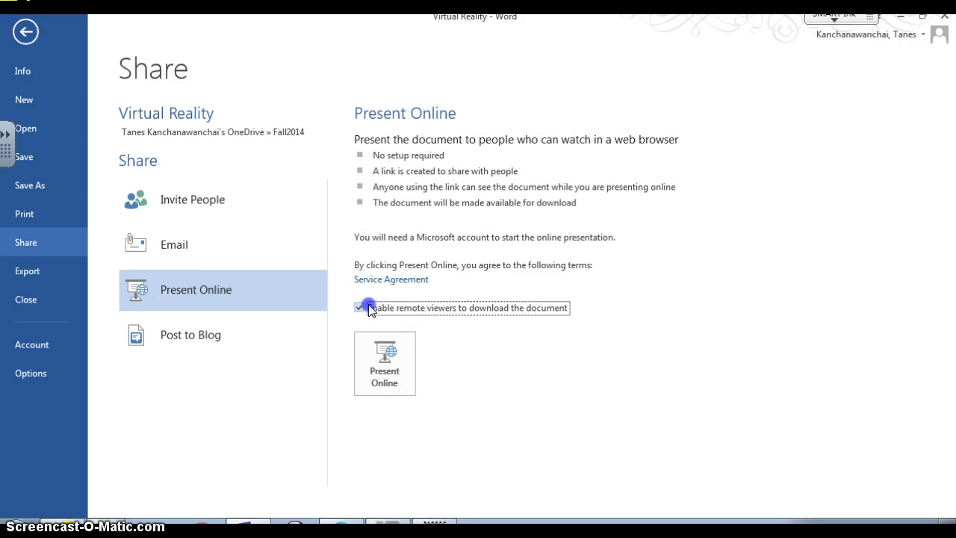
left_click(401, 363)
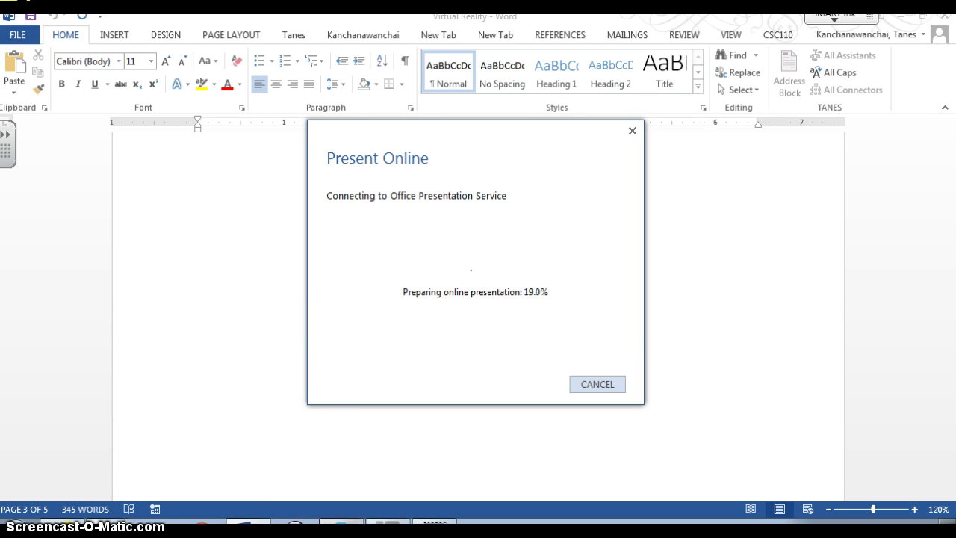
left_click(341, 529)
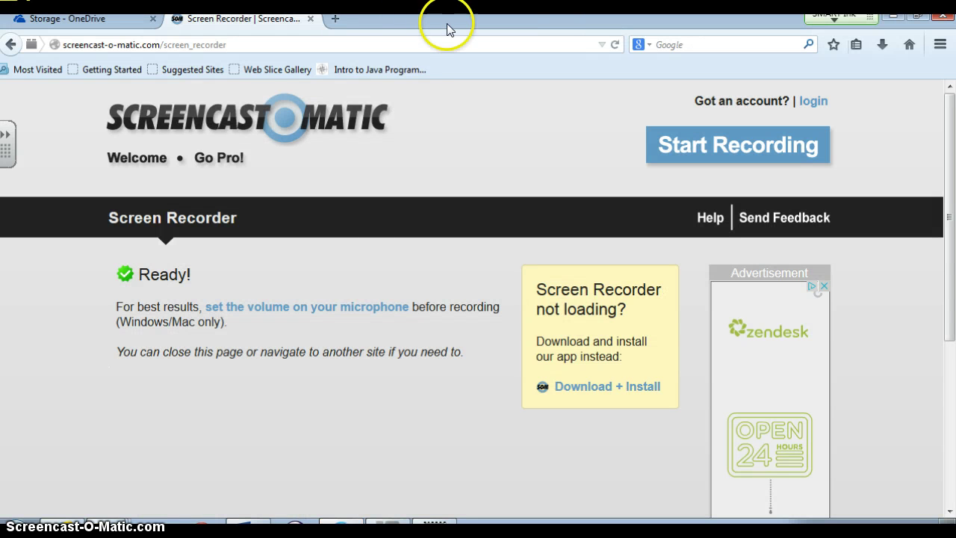
left_click(345, 21)
type("ww")
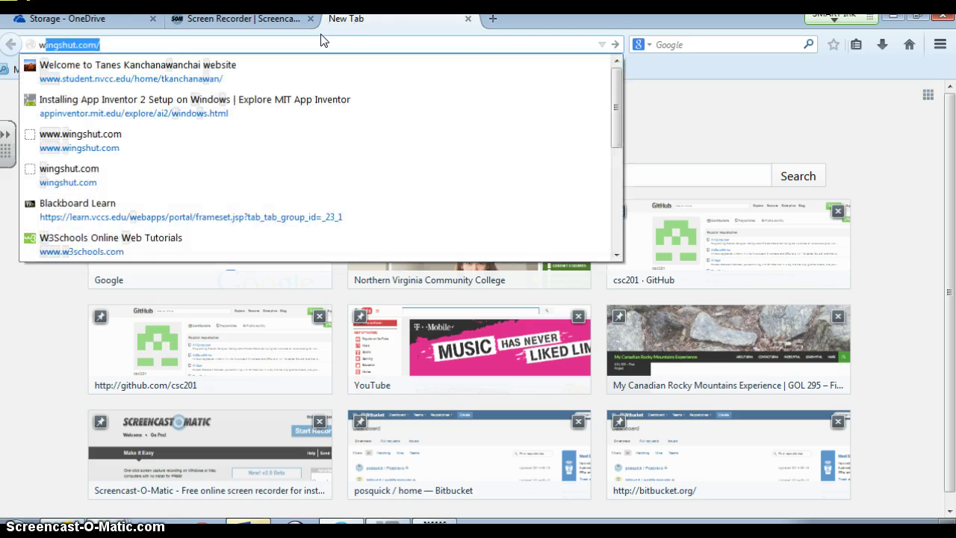
type("w.")
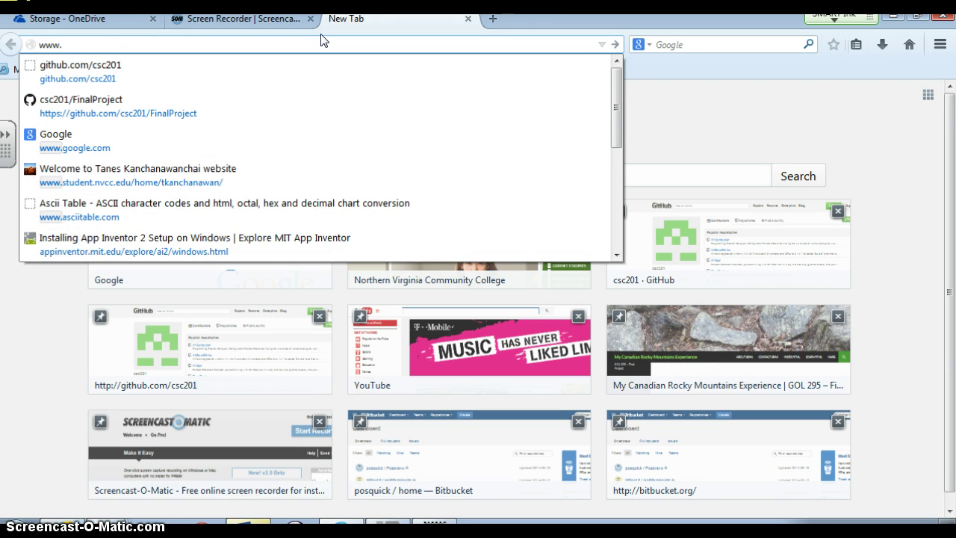
type("nvcc.edu/")
key("Return")
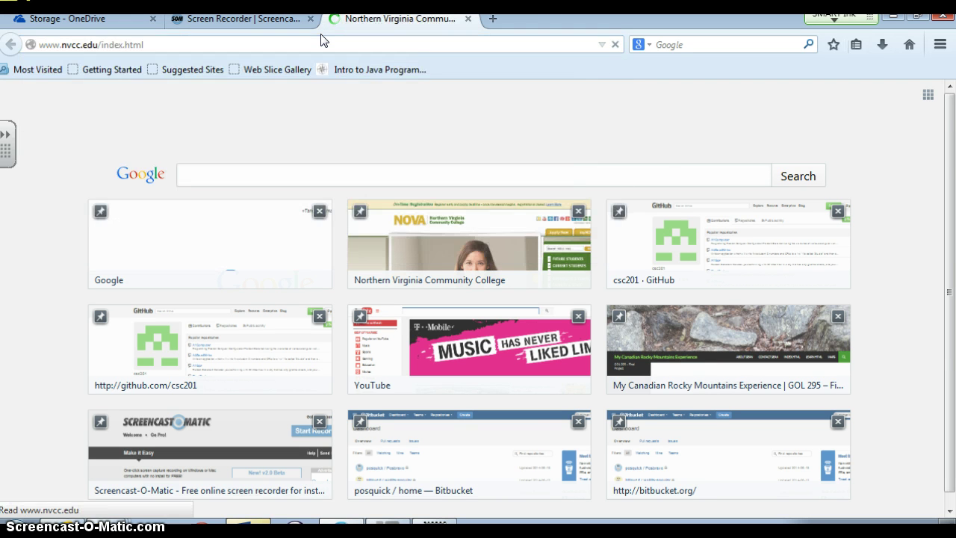
left_click(754, 184)
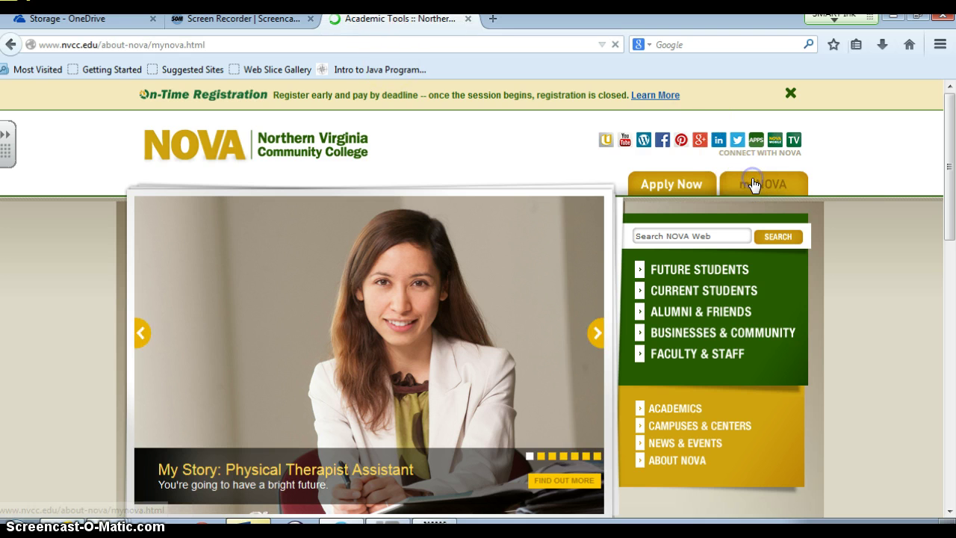
Step: Log into myNOVA with the student username and password, then open Blackboard
left_click(208, 431)
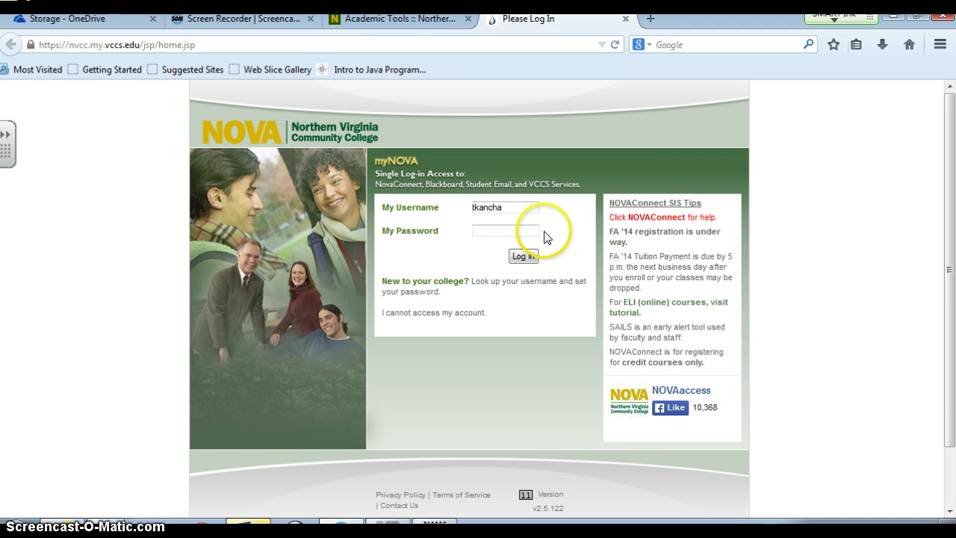
key("Tab")
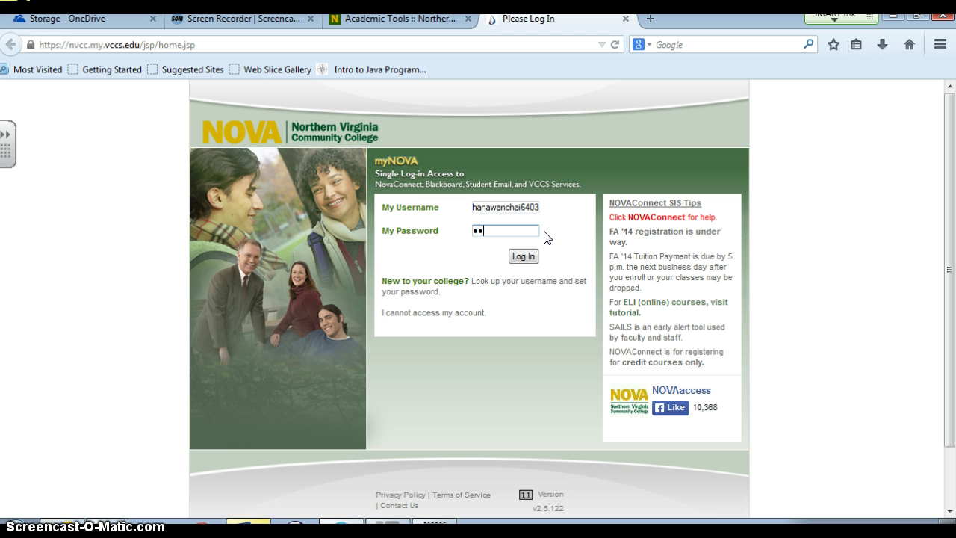
key("Return")
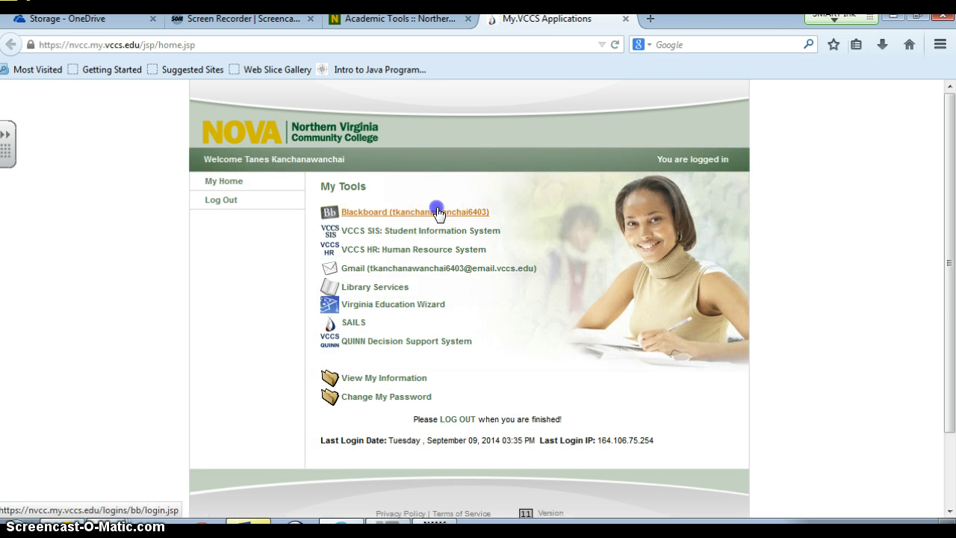
left_click(438, 210)
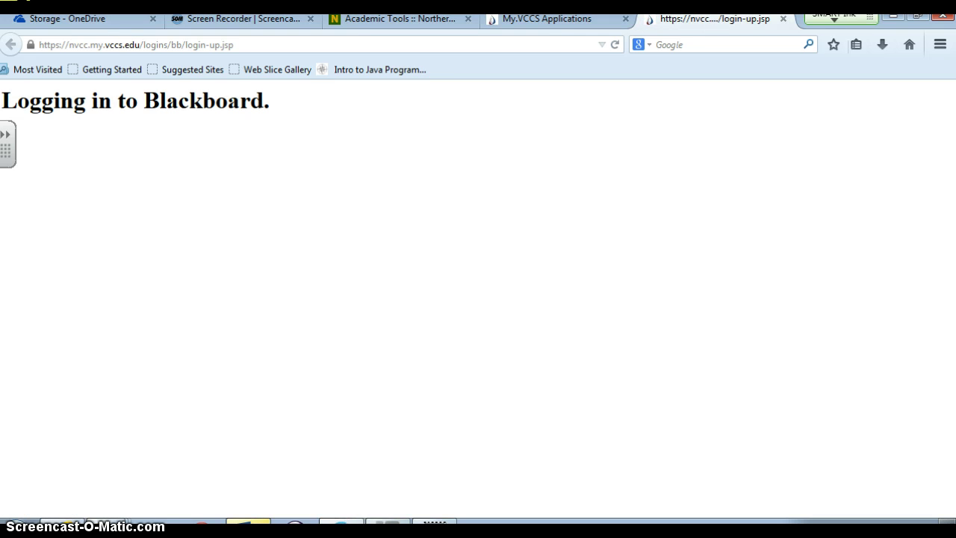
mouse_move(249, 526)
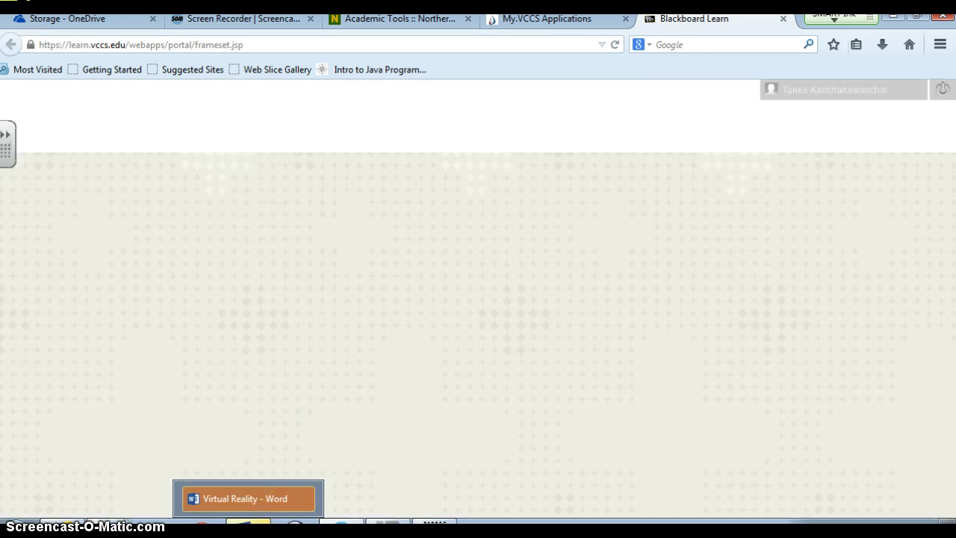
Step: Copy the broadcast link from Word's Present Online dialog and switch to the Blackboard portal
left_click(253, 498)
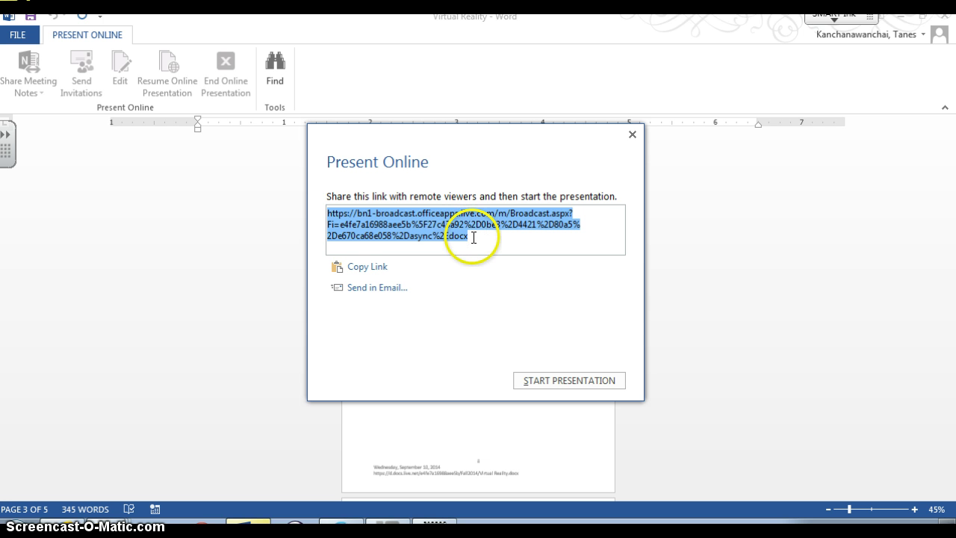
key("alt+Tab")
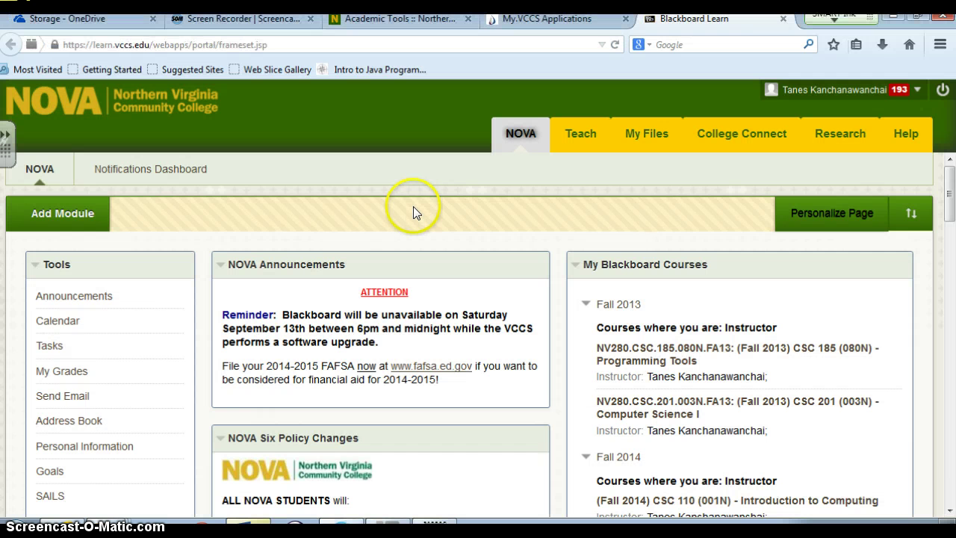
scroll(670, 234, "down", 3)
key("alt+Tab")
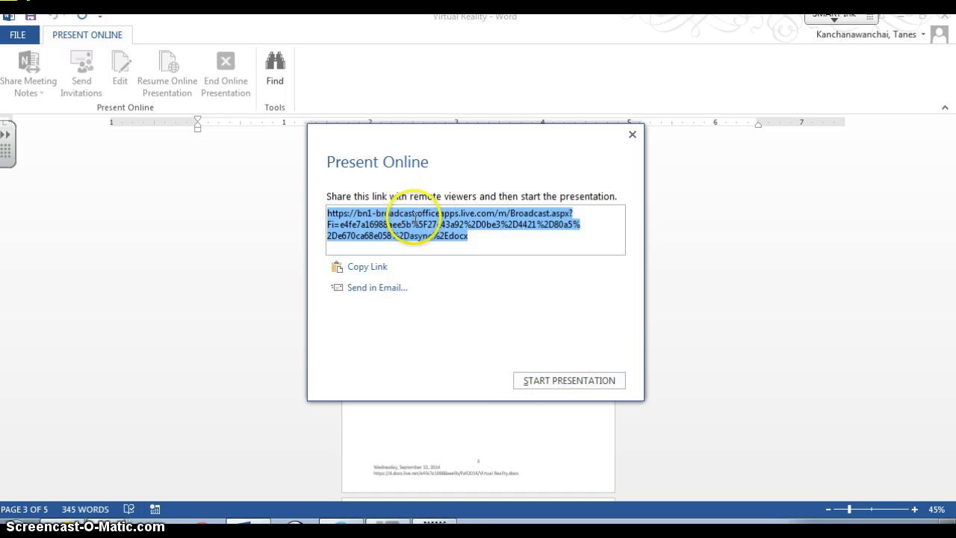
left_click(346, 267)
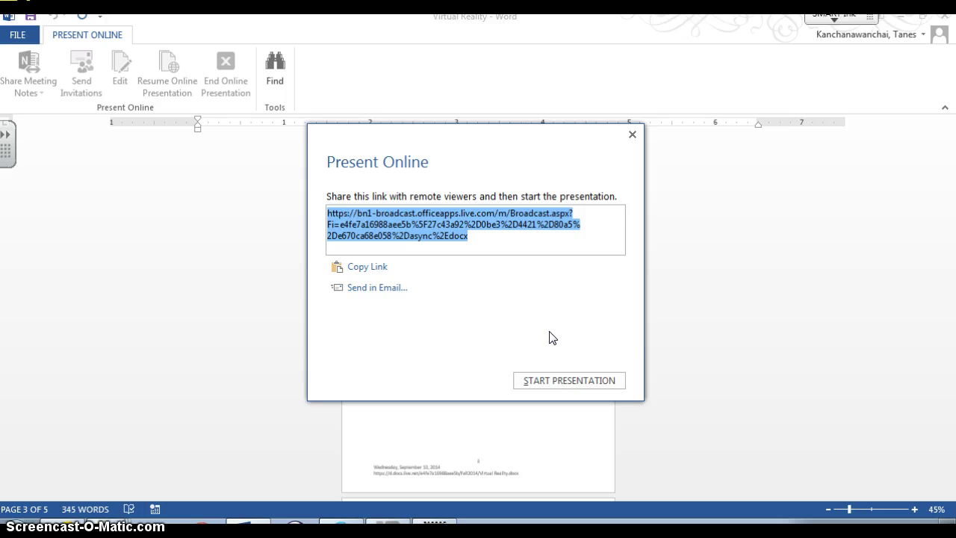
key("alt+Tab")
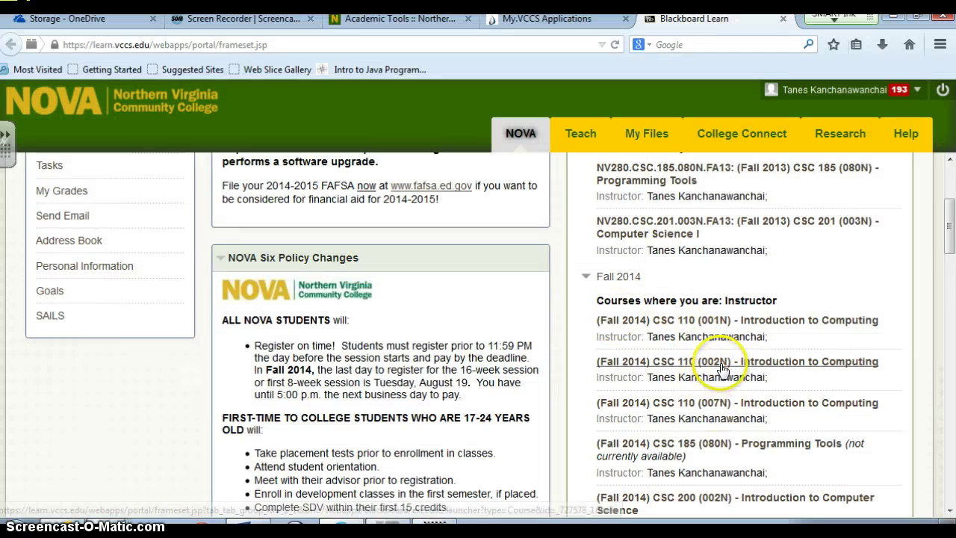
Step: Open the Fall 2014 CSC 110 (001N) course's Discussion Board
left_click(775, 321)
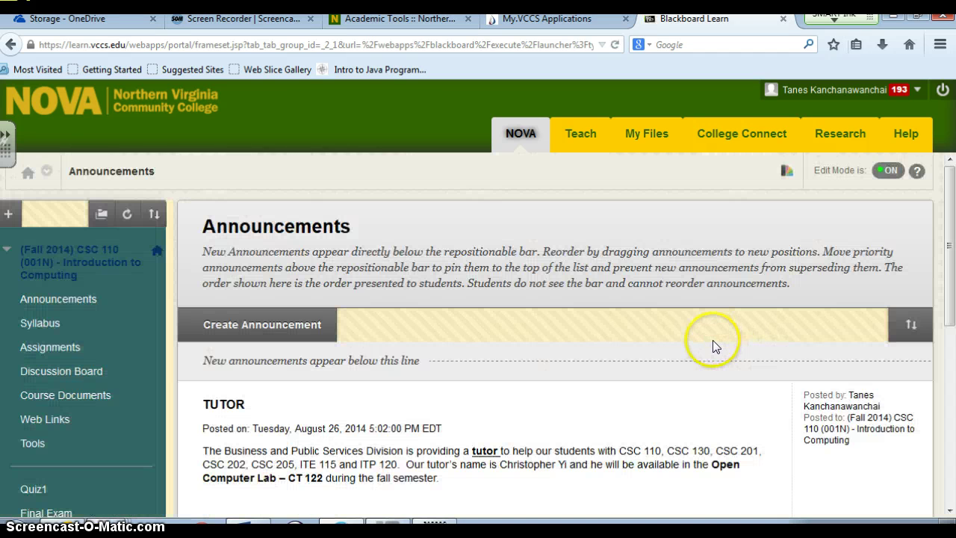
left_click(59, 378)
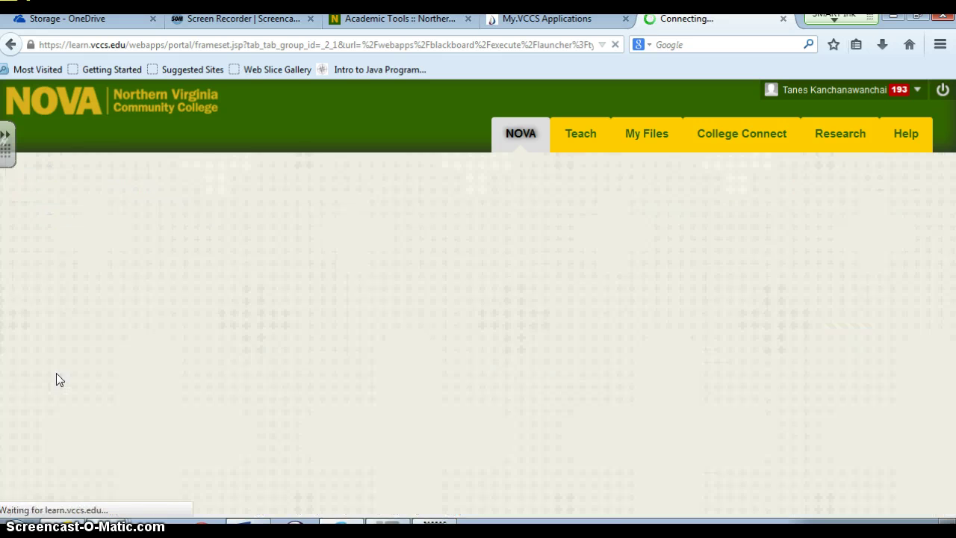
scroll(291, 342, "down", 1)
scroll(291, 341, "down", 4)
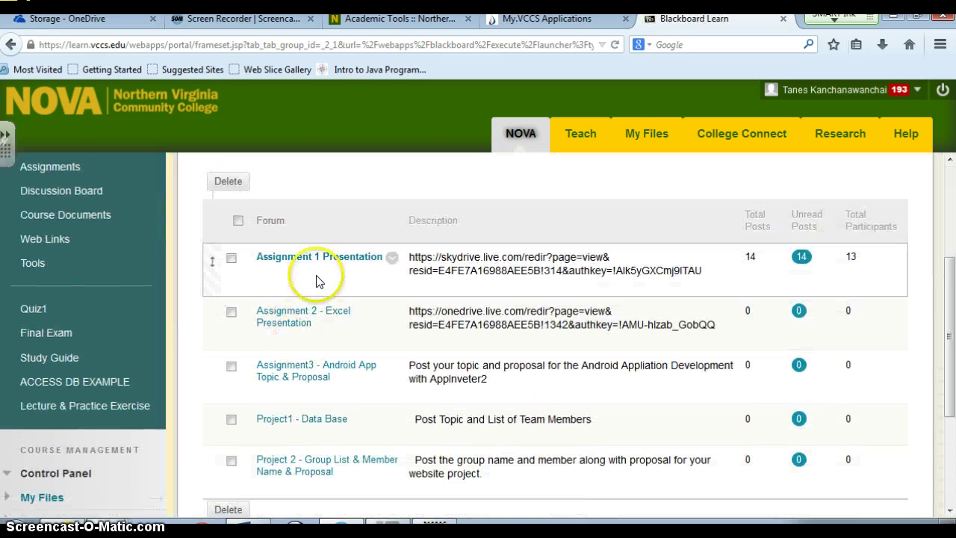
Step: Open the Assignment 1 Presentation forum and start a new thread
left_click(326, 264)
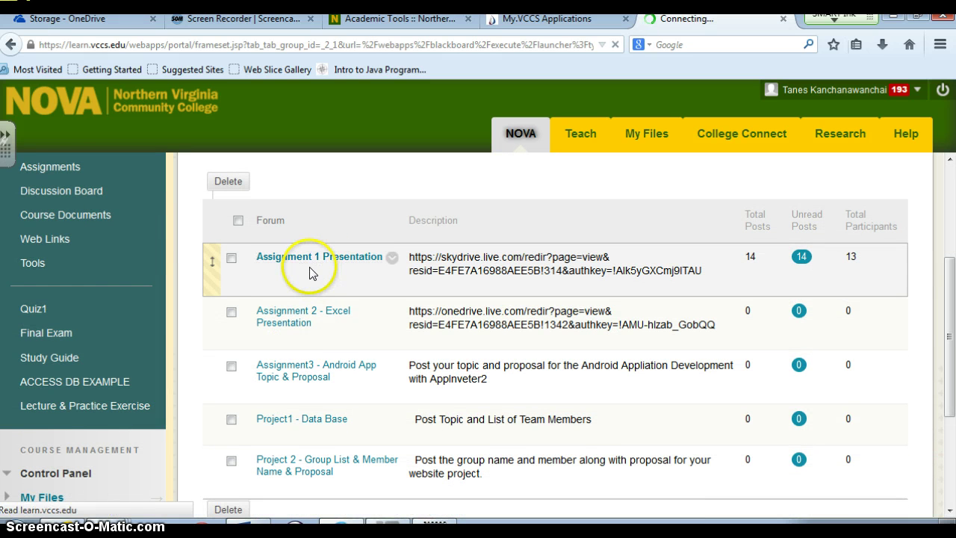
scroll(582, 292, "down", 4)
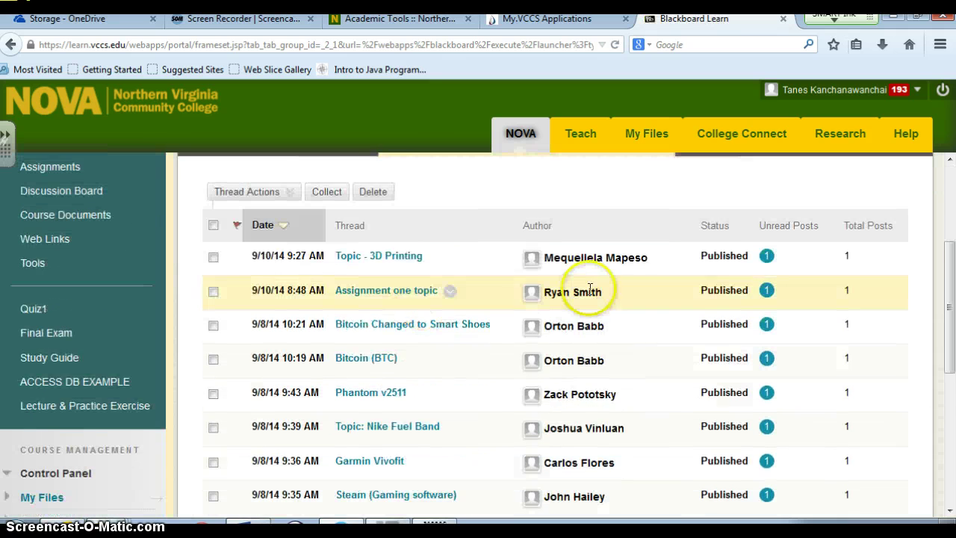
scroll(626, 415, "down", 4)
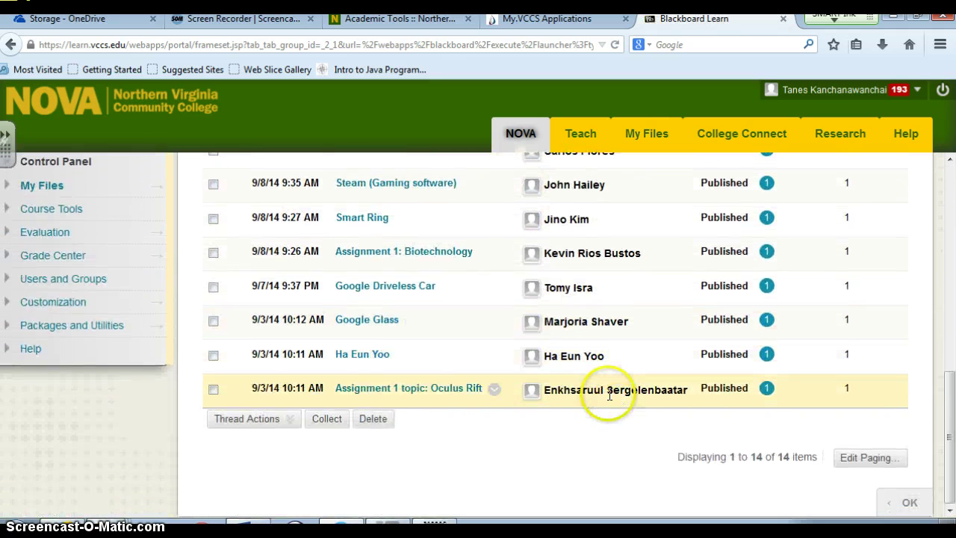
scroll(608, 396, "up", 12)
scroll(608, 396, "down", 8)
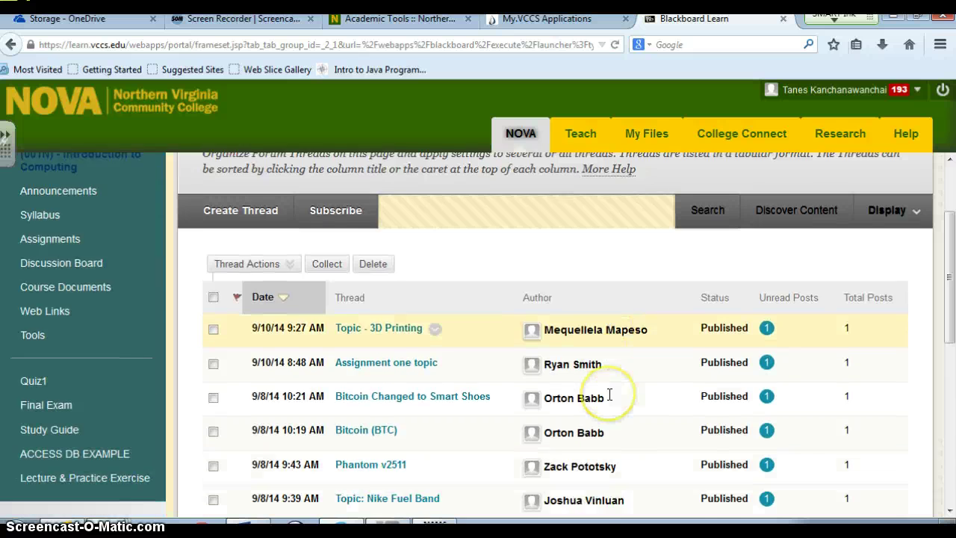
scroll(395, 298, "up", 8)
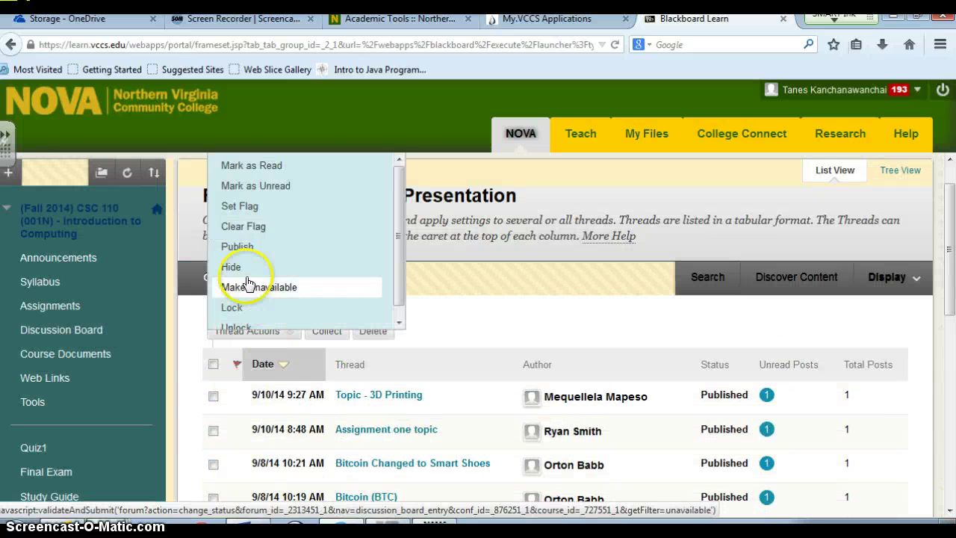
left_click(224, 277)
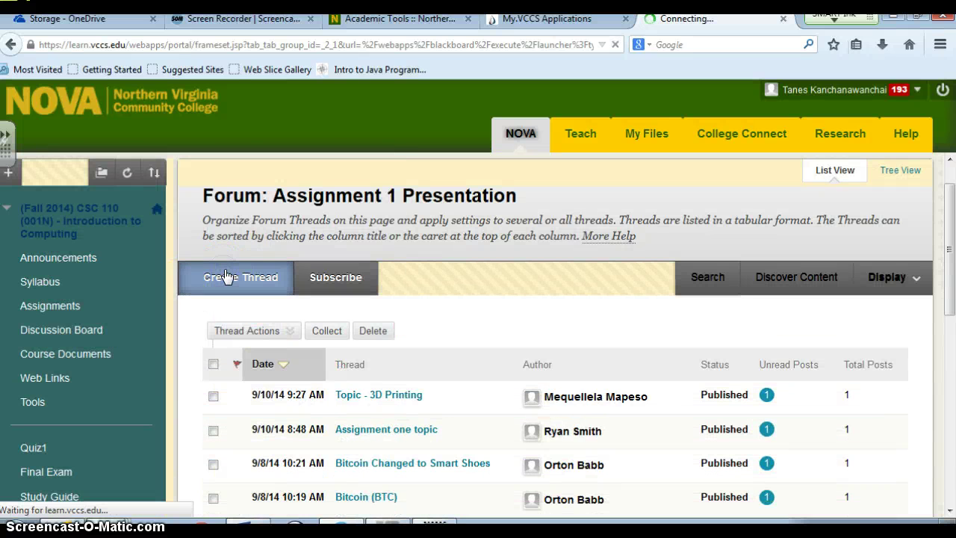
Step: Post a thread with subject 'Virtual Reality' and the pasted broadcast link as its message
type("T")
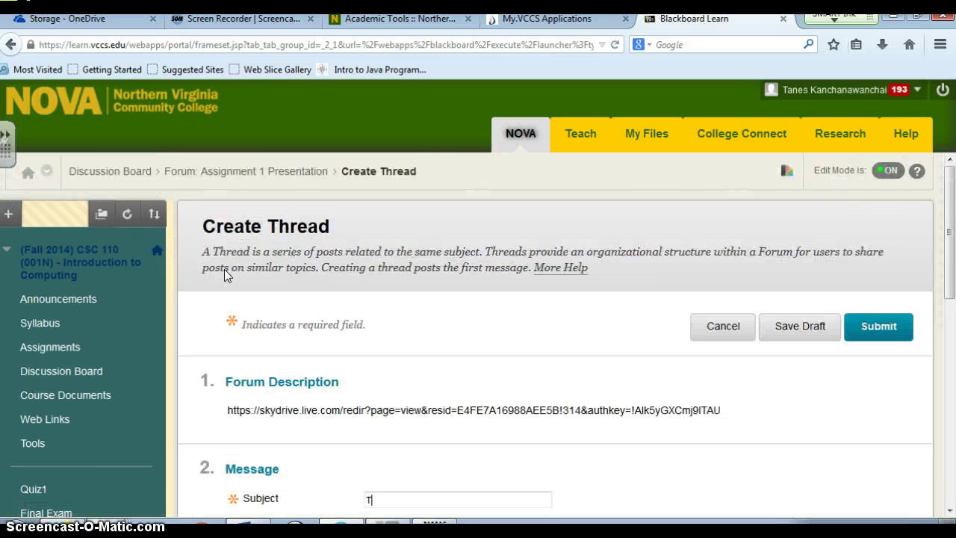
type("ane")
key("BackSpace")
key("BackSpace")
scroll(501, 271, "down", 5)
left_click(453, 284)
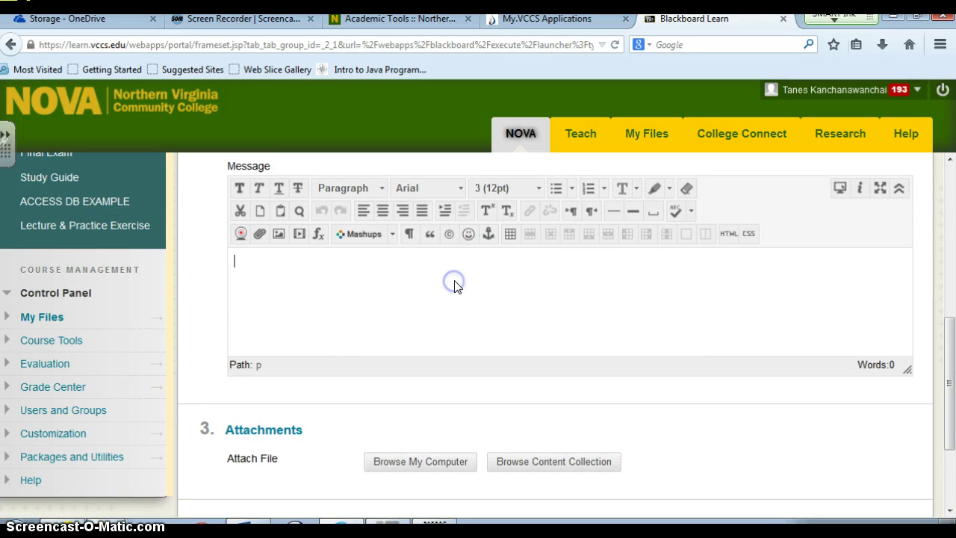
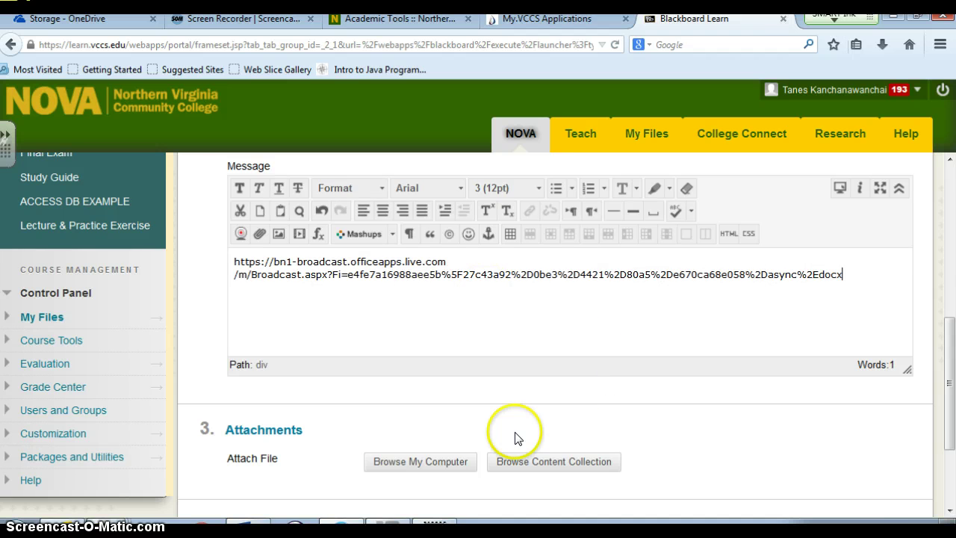
scroll(750, 309, "up", 5)
scroll(769, 314, "up", 1)
left_click(887, 328)
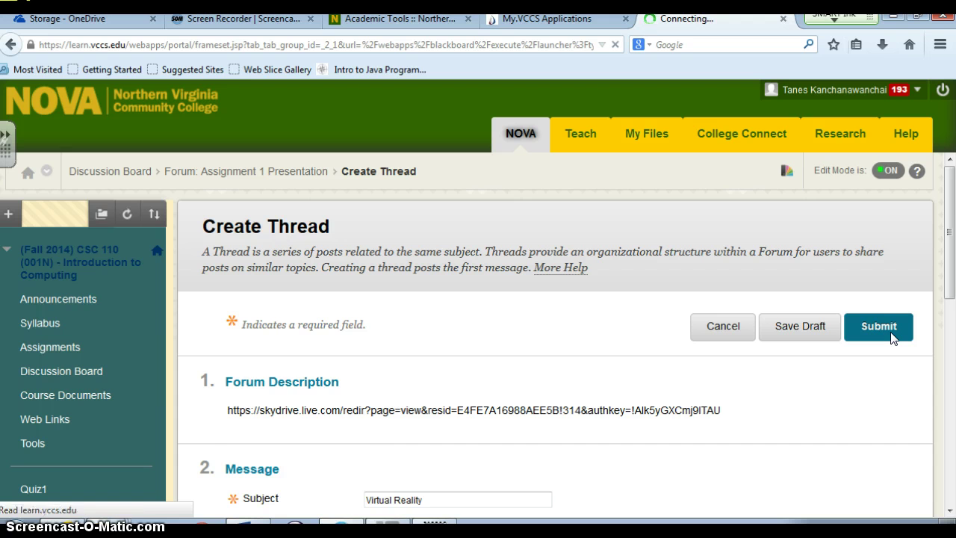
Step: View the posted Virtual Reality thread, then return to Word's presentation dialog
scroll(736, 379, "down", 4)
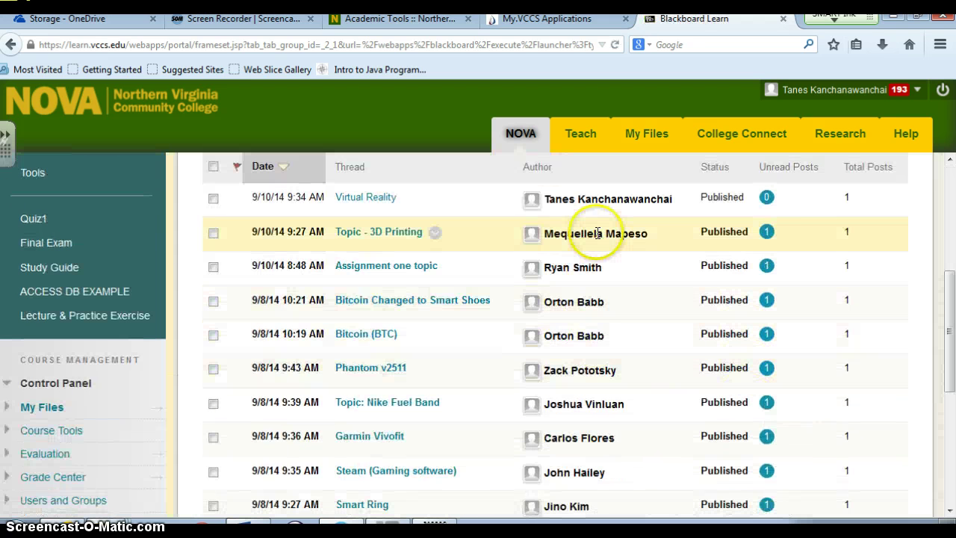
left_click(369, 199)
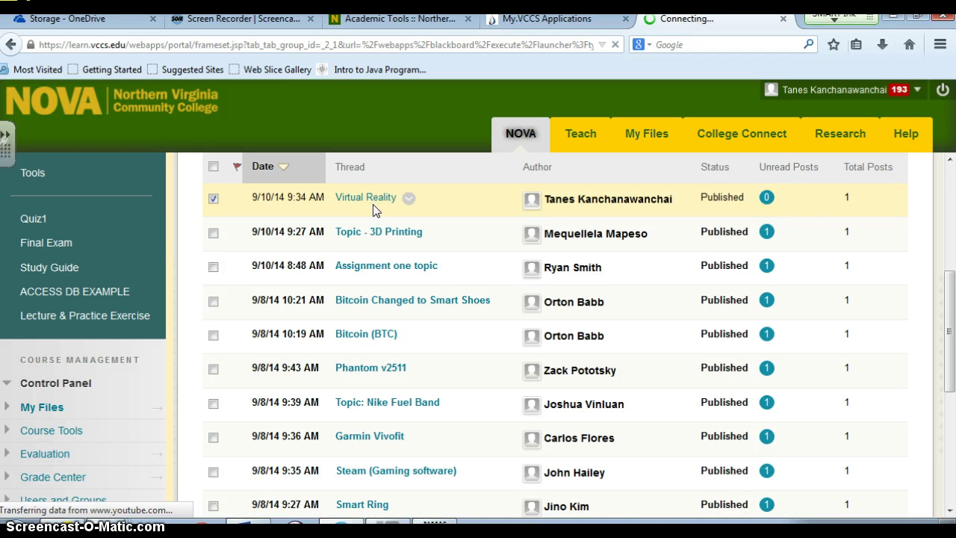
scroll(493, 374, "down", 2)
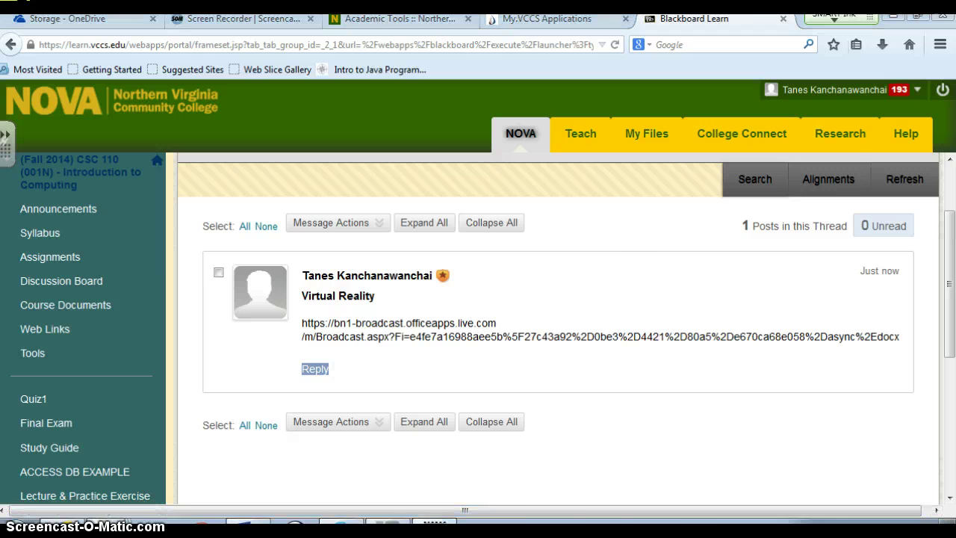
key("alt+Tab")
key("alt+Tab")
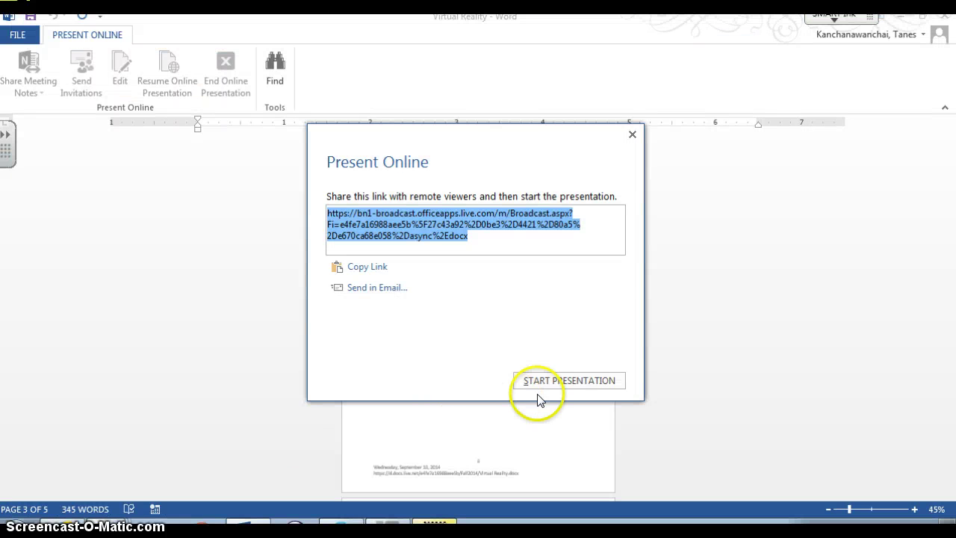
Step: Start the presentation and scroll through the Introduction and hybrid virtual environments sections
left_click(552, 380)
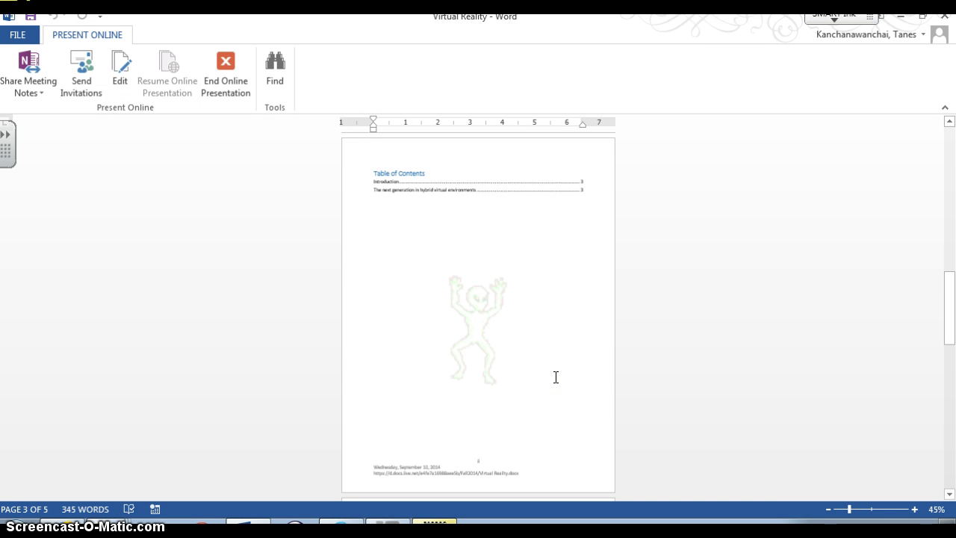
scroll(556, 377, "down", 1)
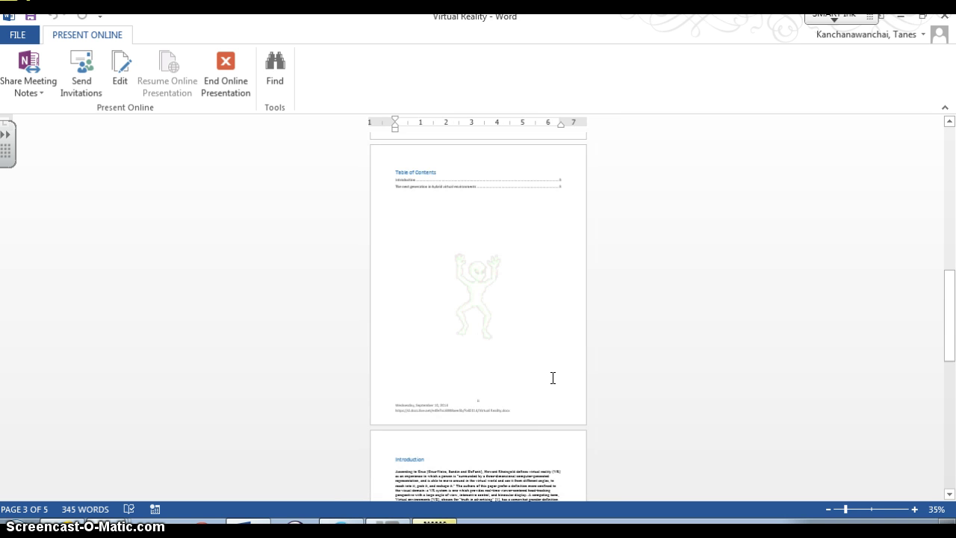
scroll(552, 378, "down", 1)
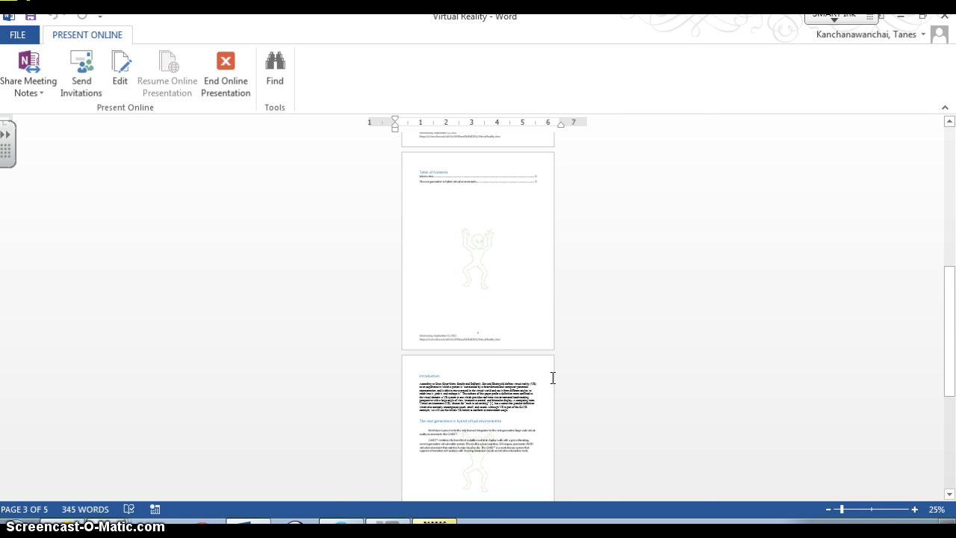
scroll(552, 378, "up", 5)
scroll(553, 378, "up", 1)
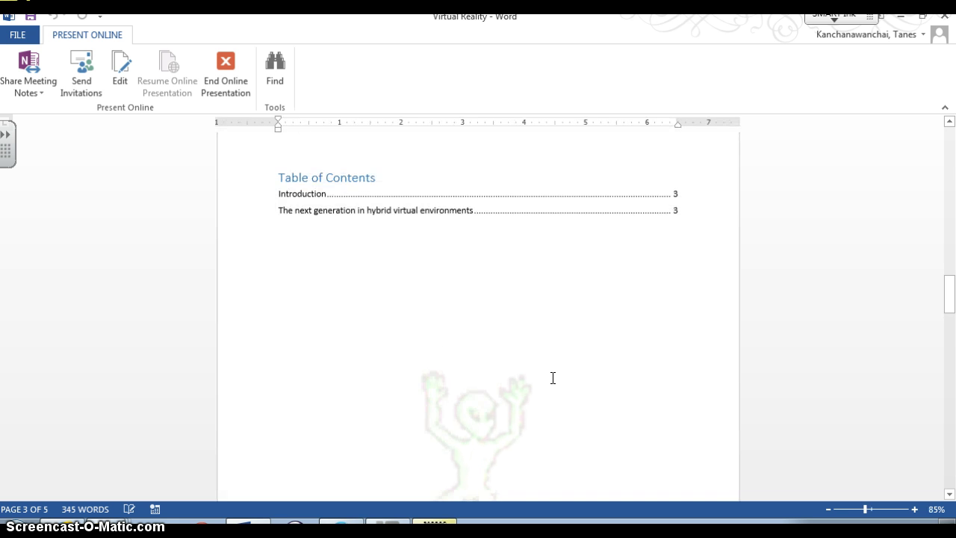
scroll(553, 378, "up", 1)
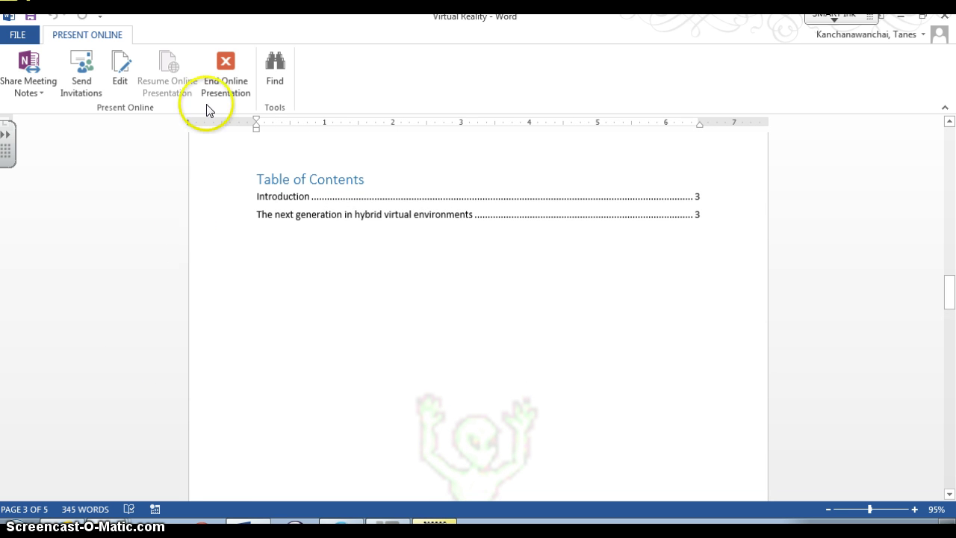
left_click(277, 224)
scroll(289, 241, "down", 5)
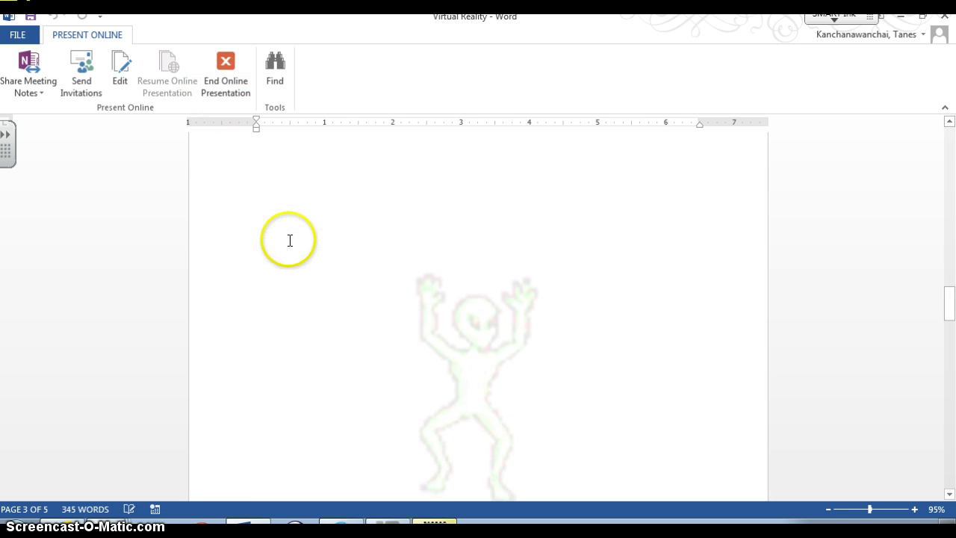
scroll(289, 240, "down", 6)
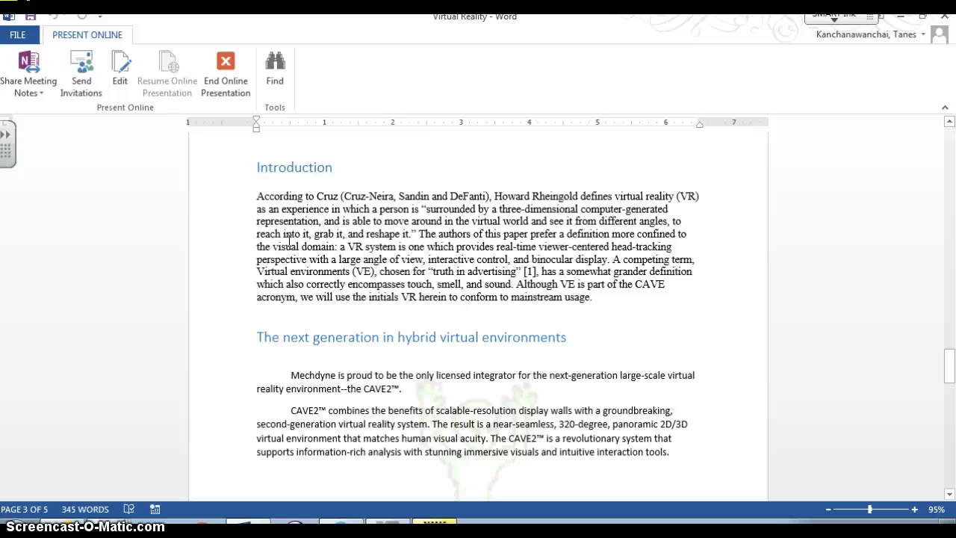
scroll(288, 240, "down", 4)
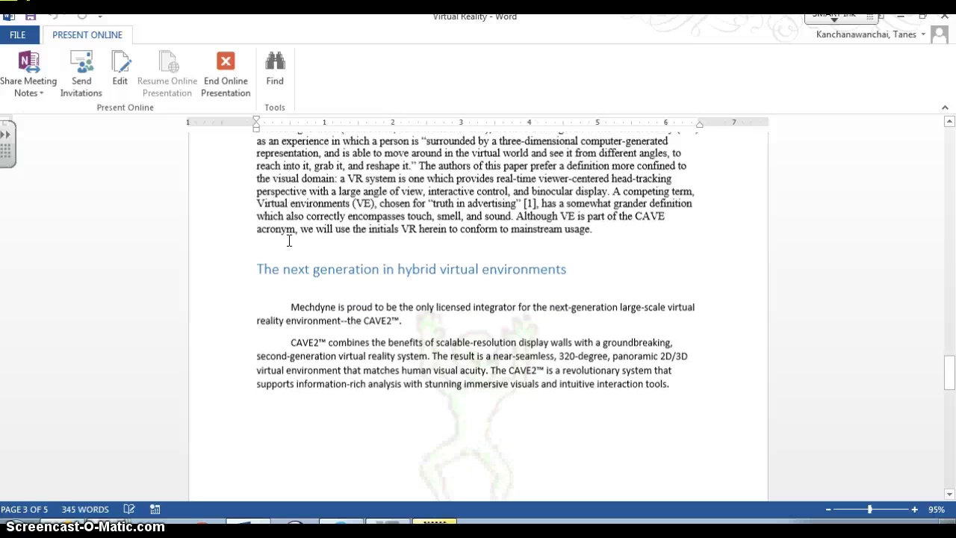